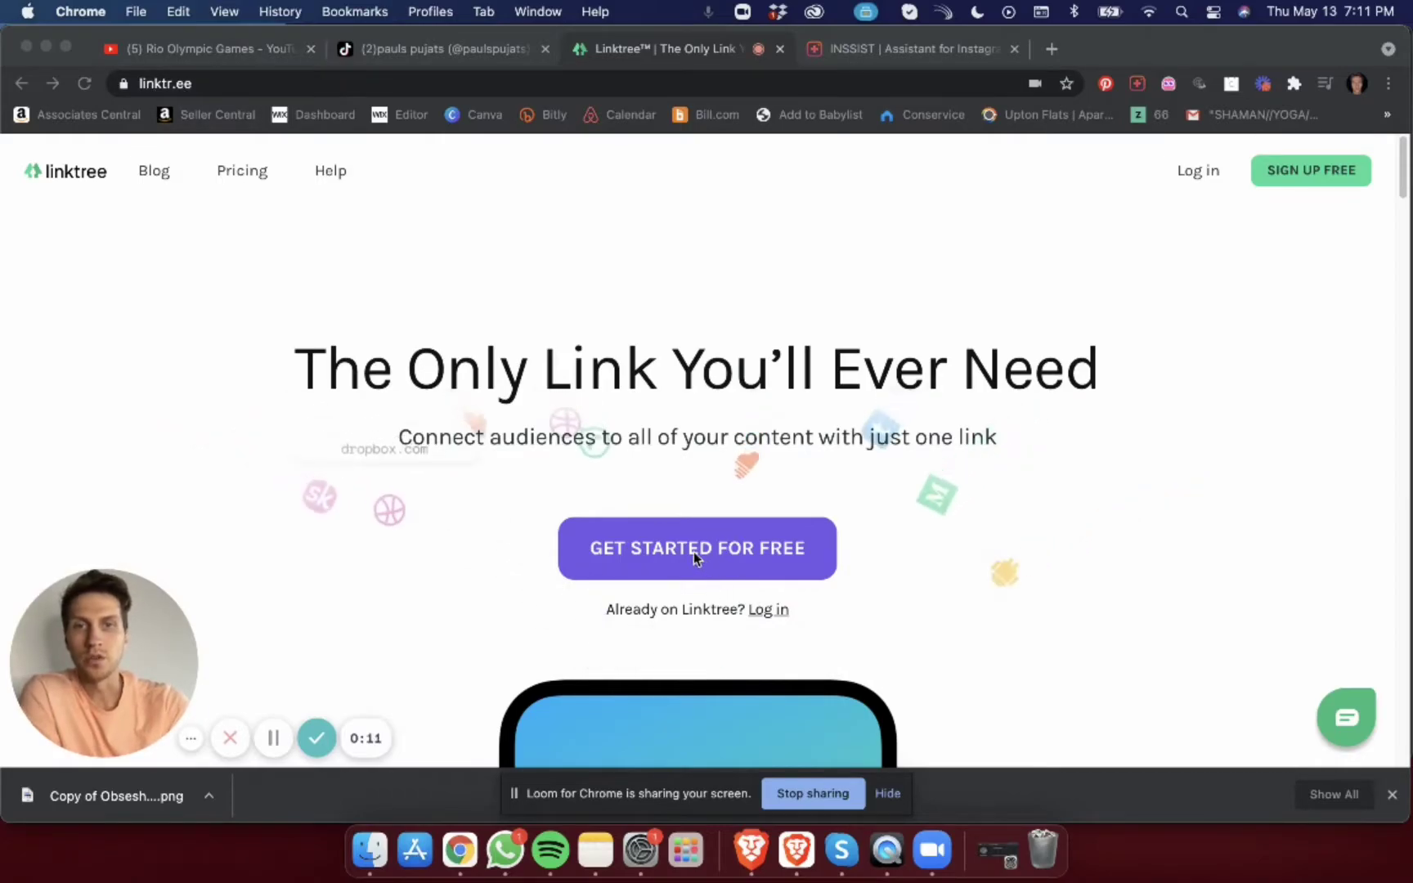
Focus the browser and follow the homepage's Log in link to the Linktree sign-in page
{"action": "left_click", "coordinate": [760, 617]}
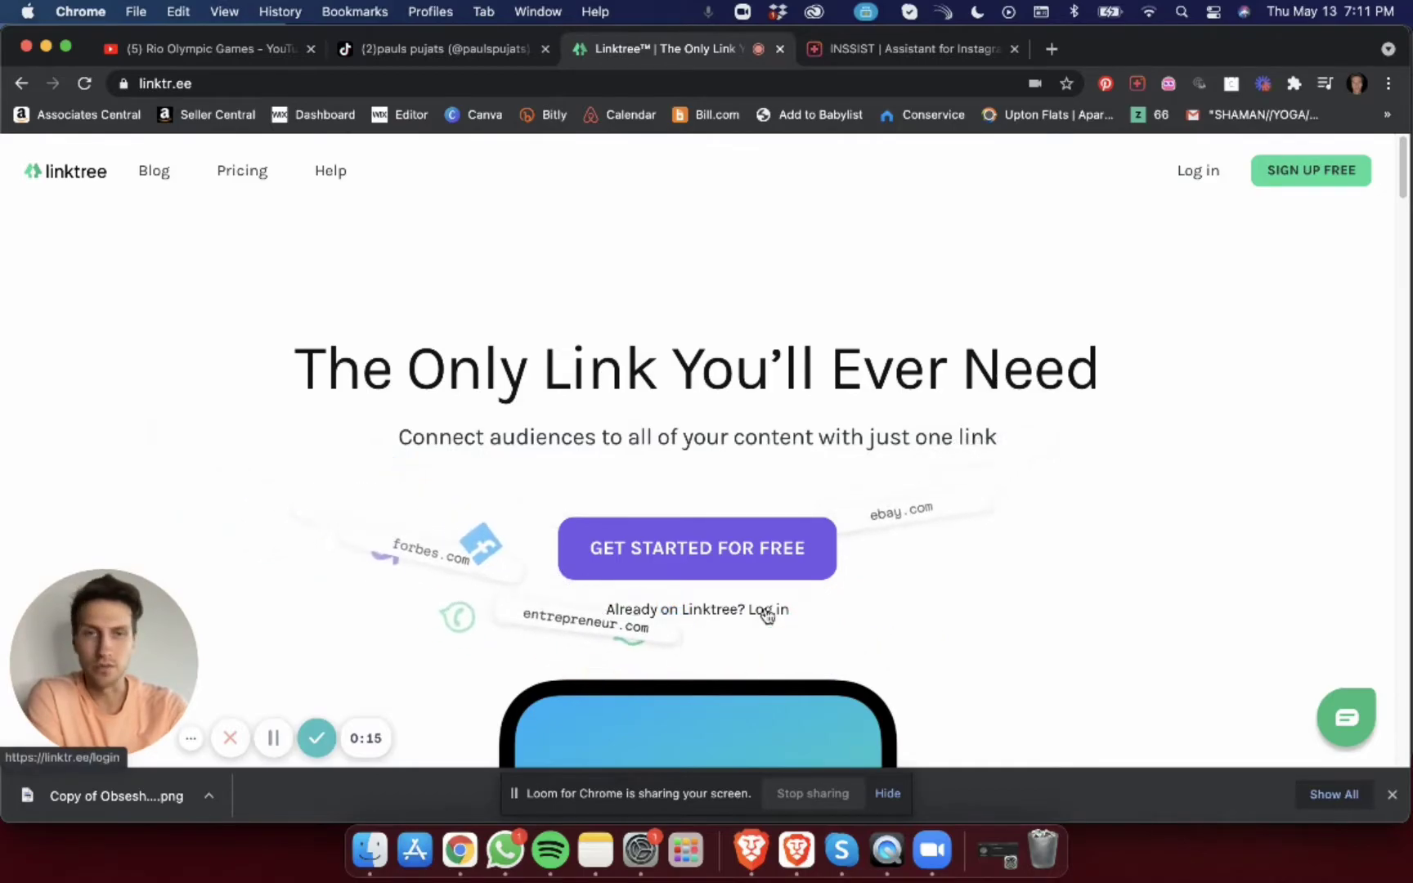
{"action": "left_click", "coordinate": [767, 616]}
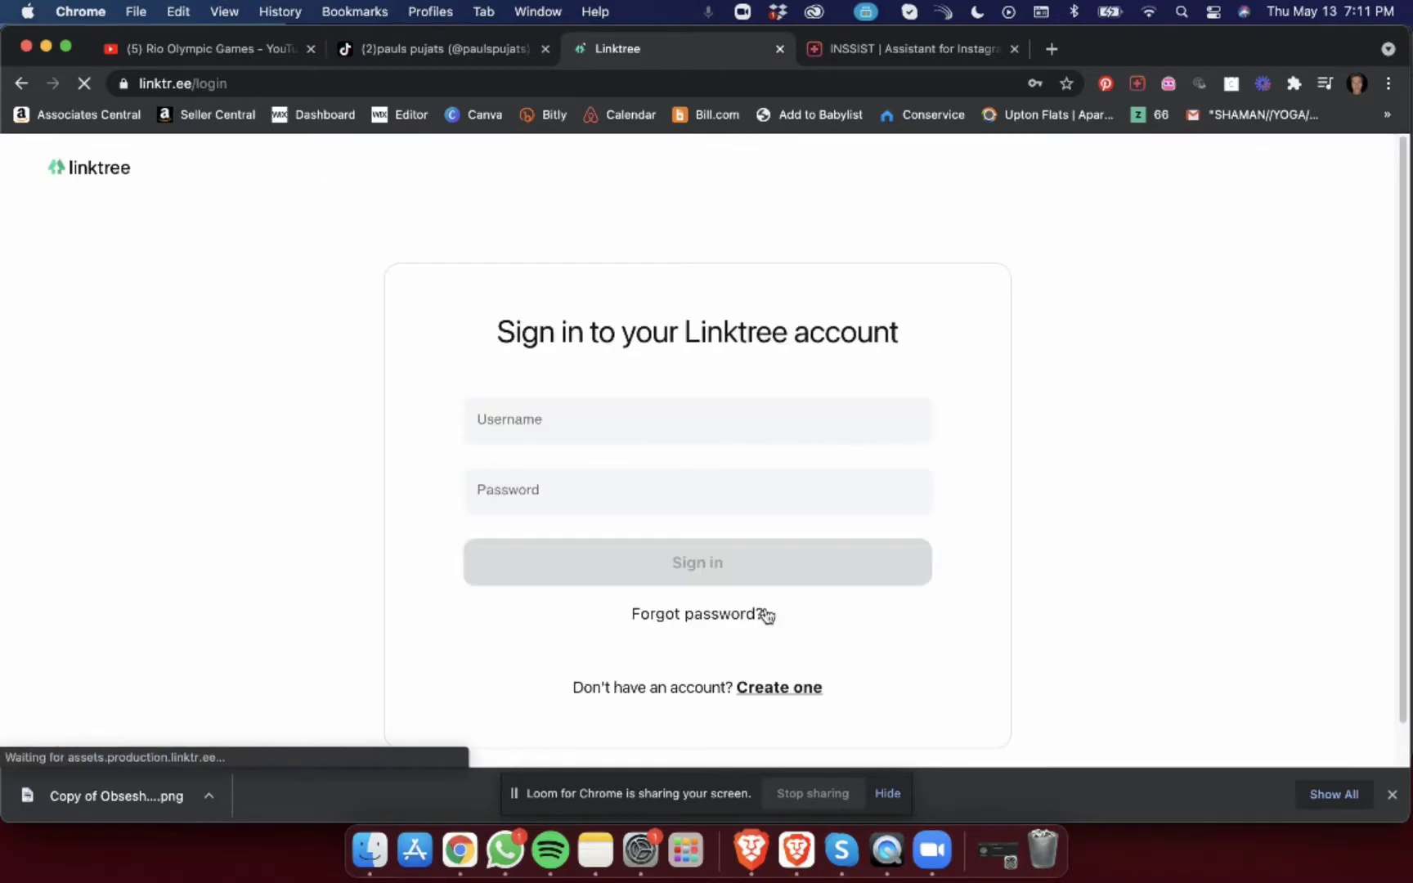
Sign in to Linktree using Chrome's saved account credentials
{"action": "left_click", "coordinate": [627, 421]}
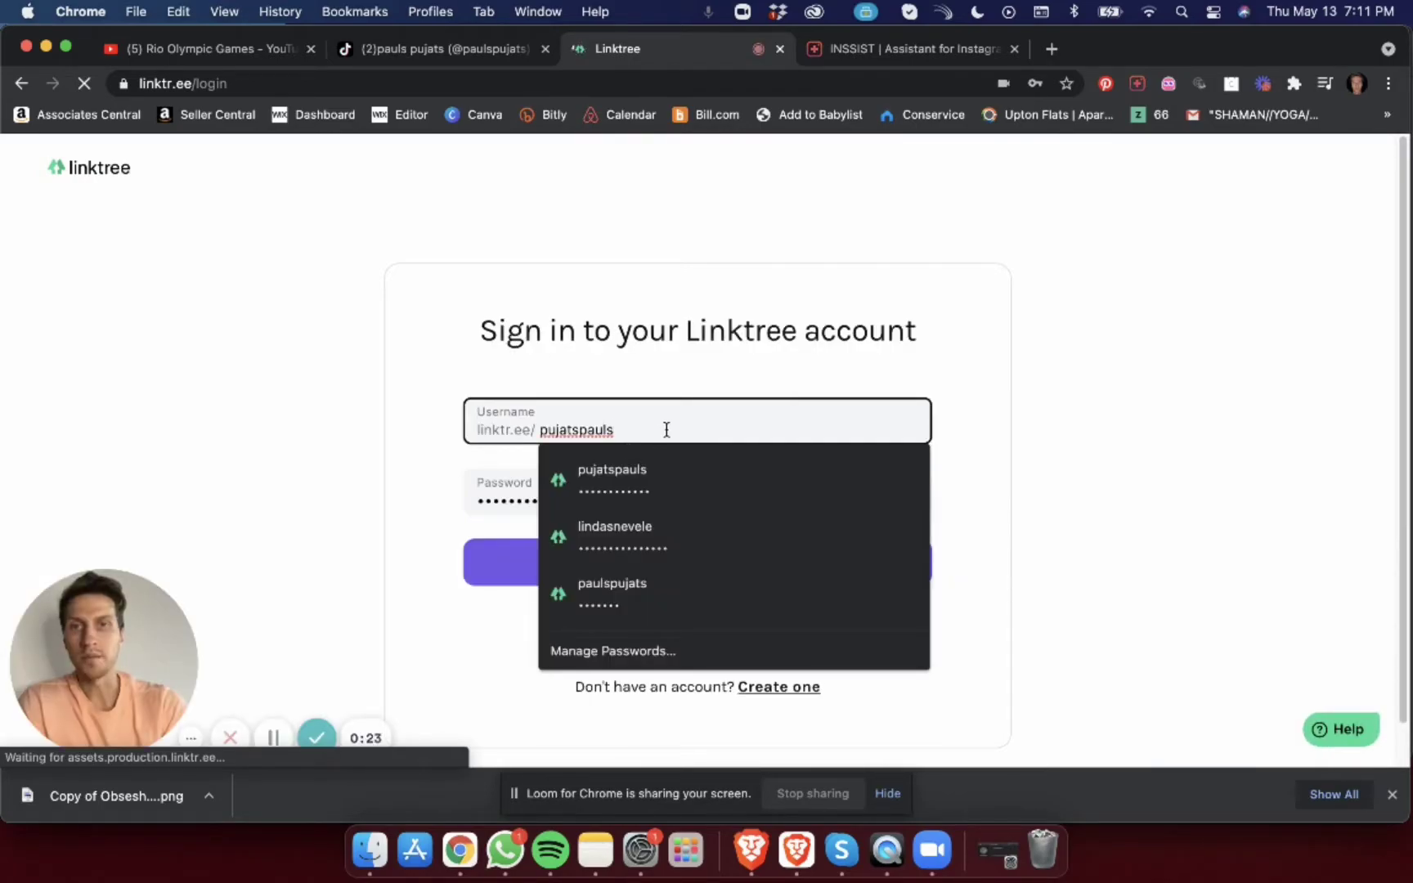
{"action": "left_click", "coordinate": [678, 471]}
{"action": "left_click", "coordinate": [673, 560]}
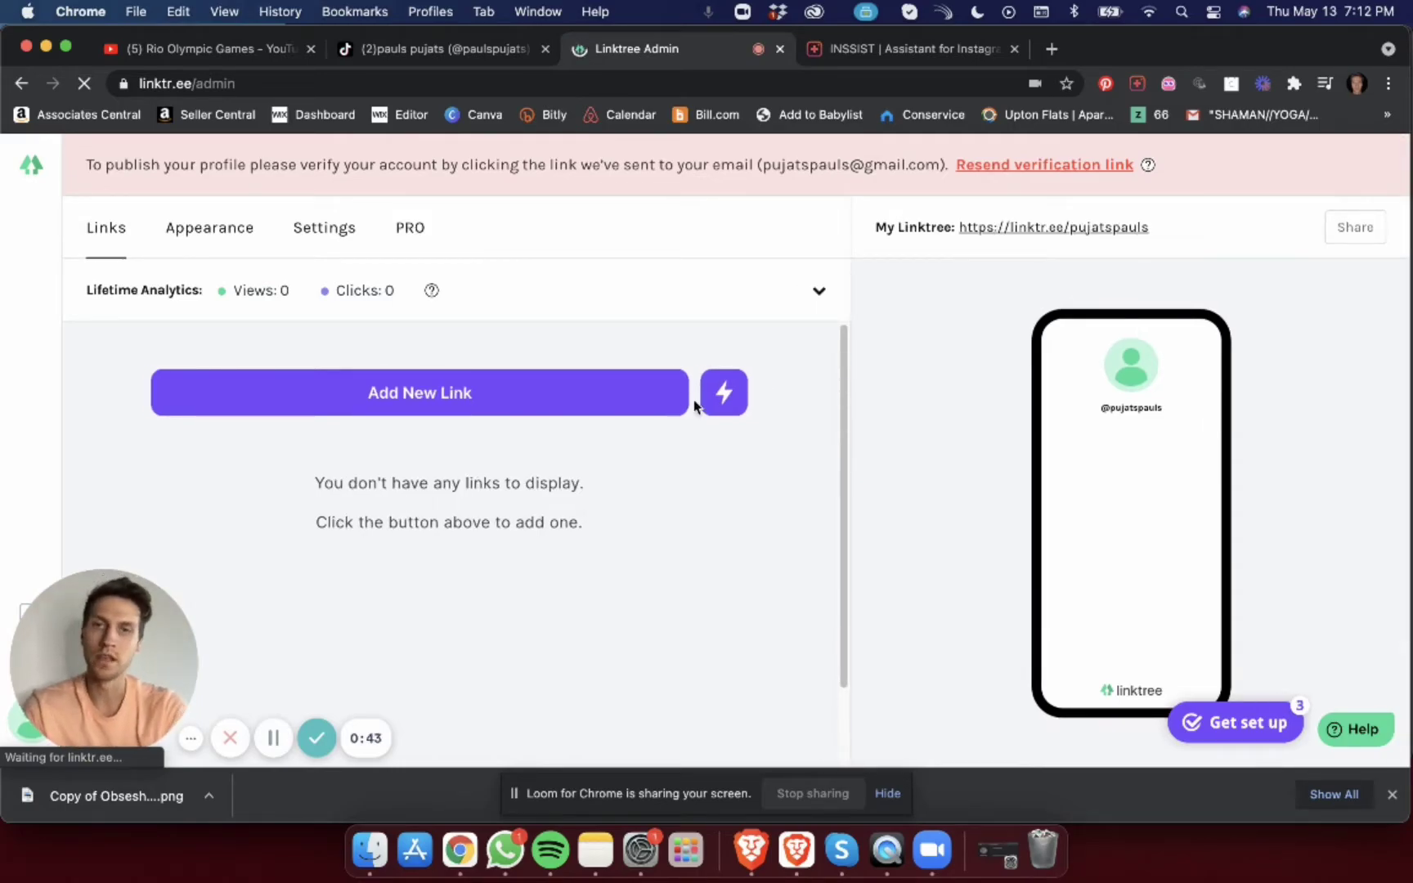
Add a new link titled 'Obsesh Send a request and get a response' from the suggestions
{"action": "left_click", "coordinate": [519, 412]}
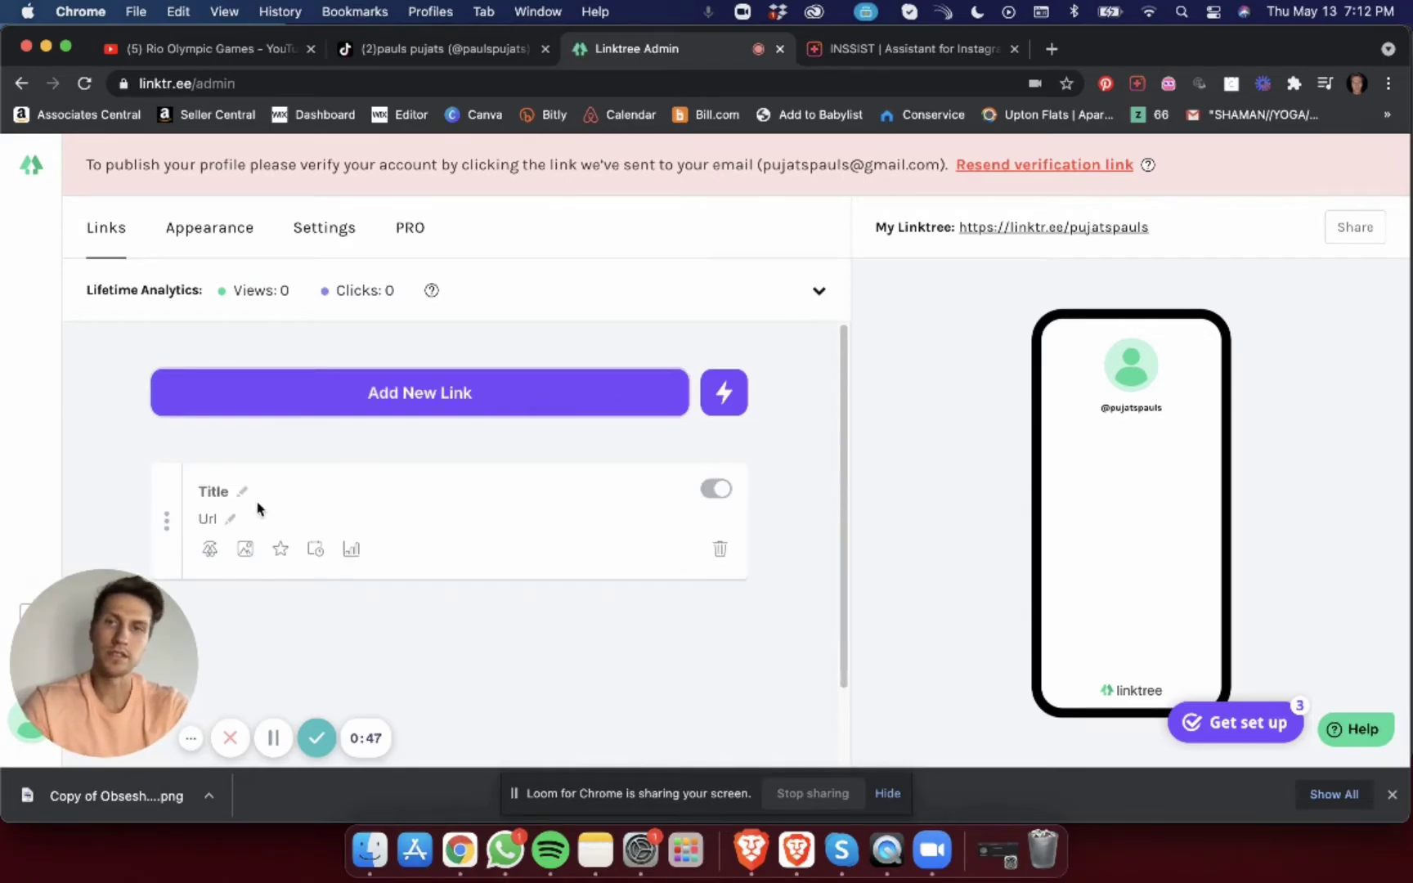
{"action": "left_click", "coordinate": [241, 494]}
{"action": "type", "text": "obs"}
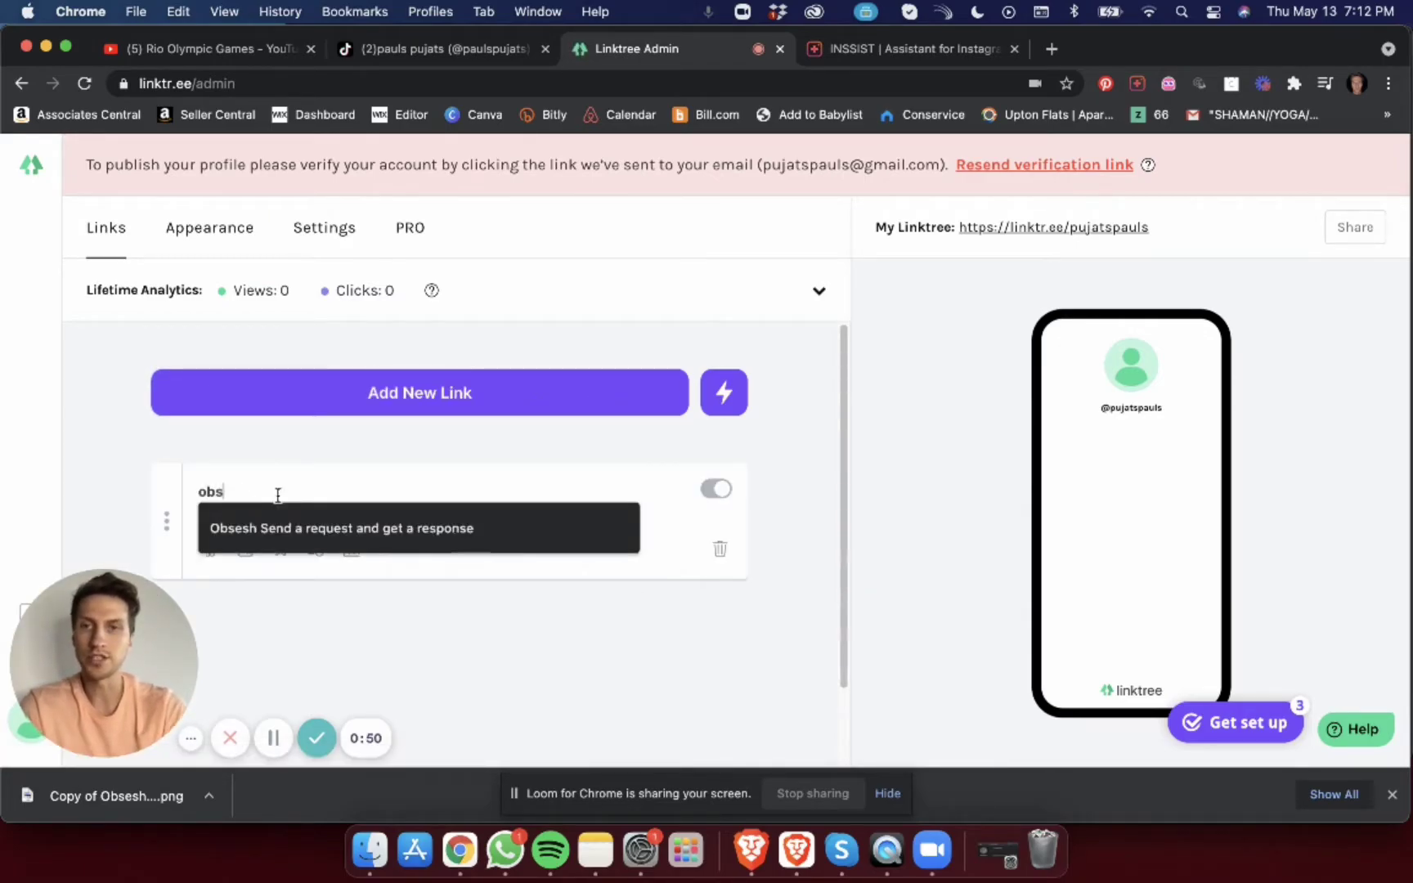
{"action": "left_click", "coordinate": [291, 527]}
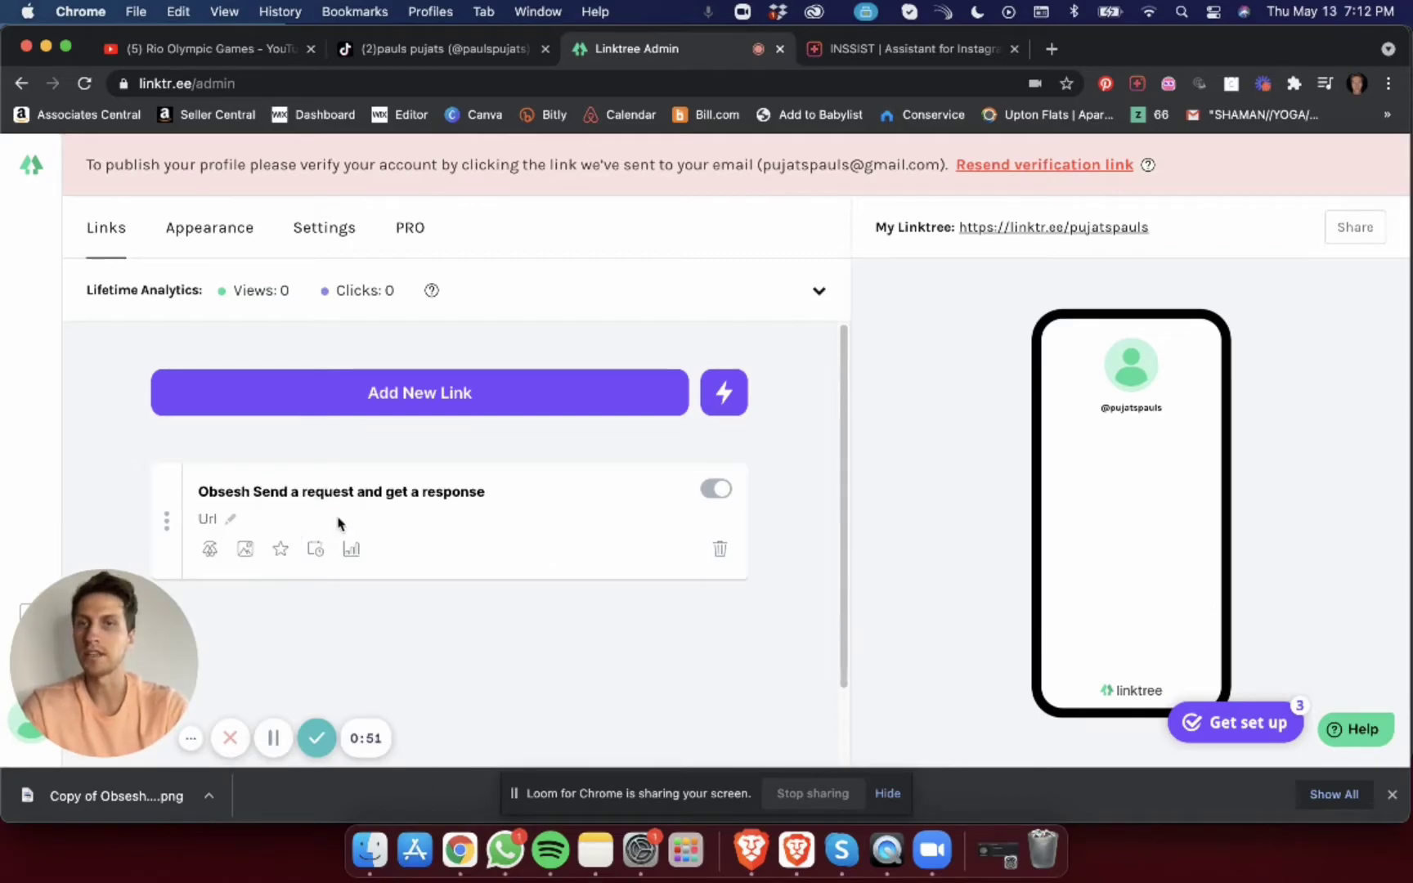
{"action": "left_click", "coordinate": [228, 519]}
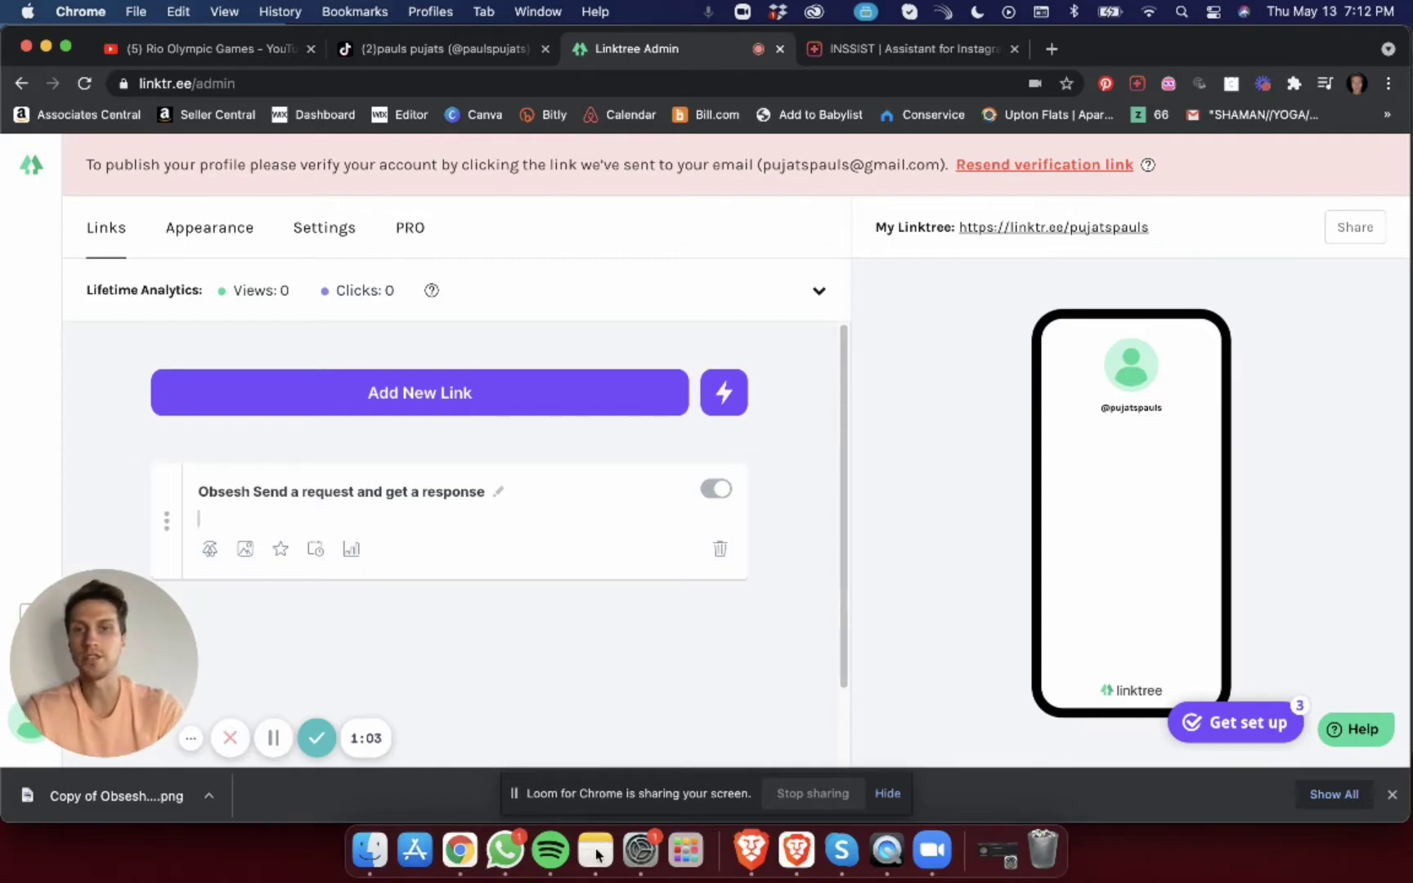
{"action": "left_click", "coordinate": [596, 851]}
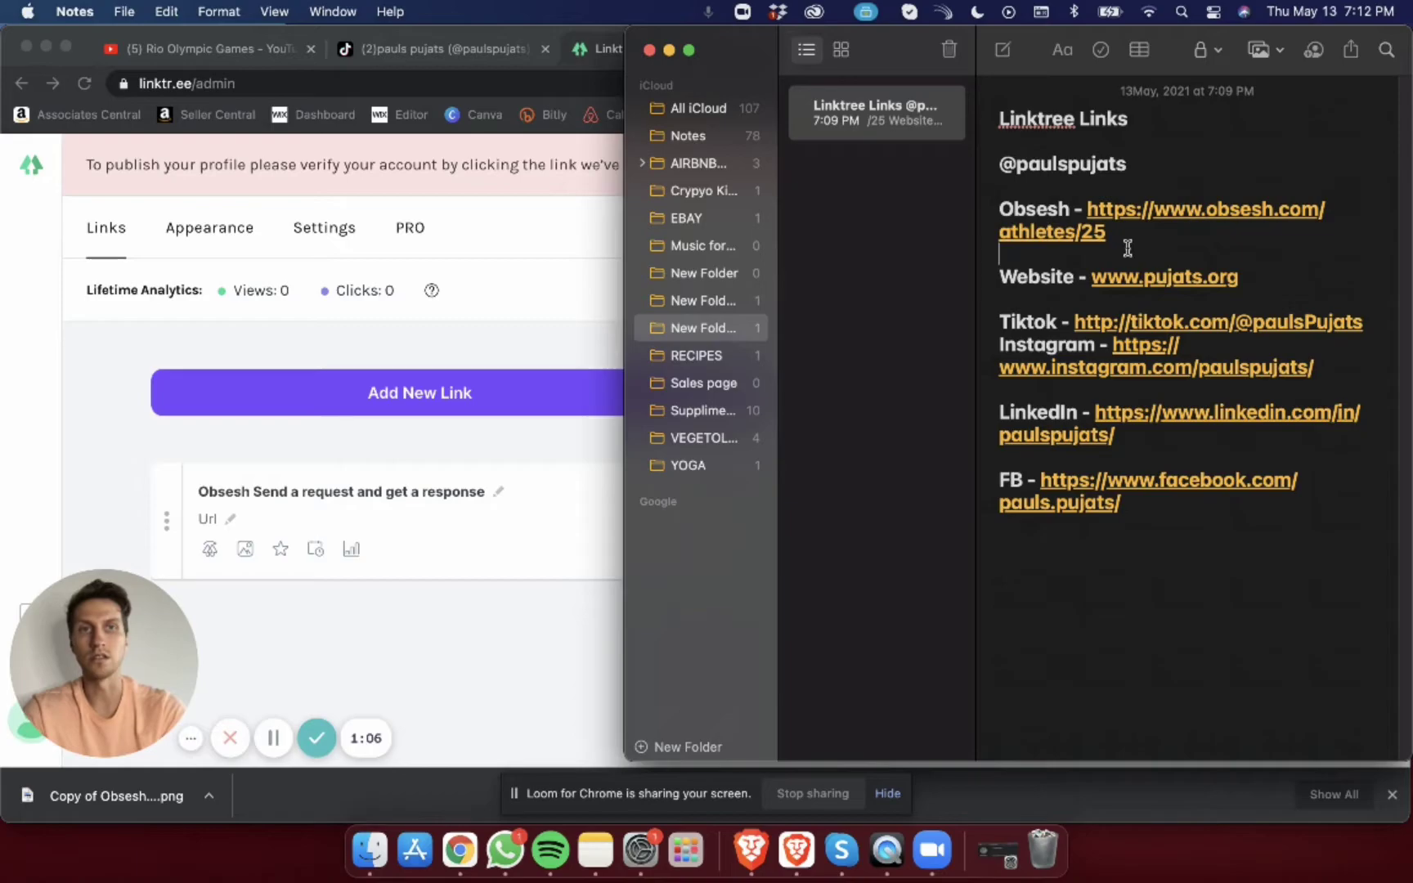
{"action": "left_click_drag", "start_coordinate": [1128, 248], "coordinate": [1082, 208]}
{"action": "key", "text": "super+c"}
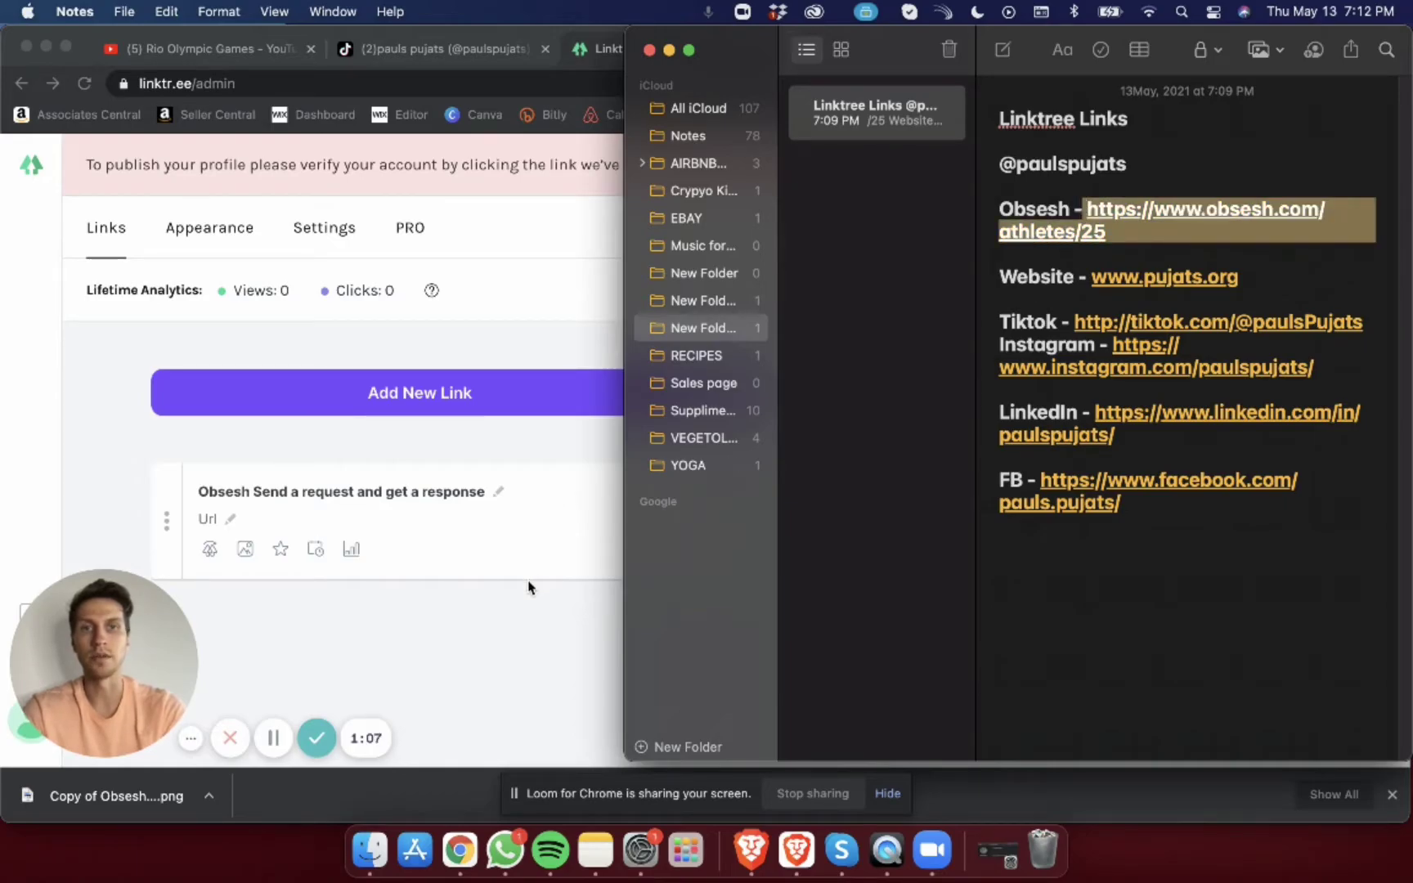
{"action": "left_click", "coordinate": [529, 586]}
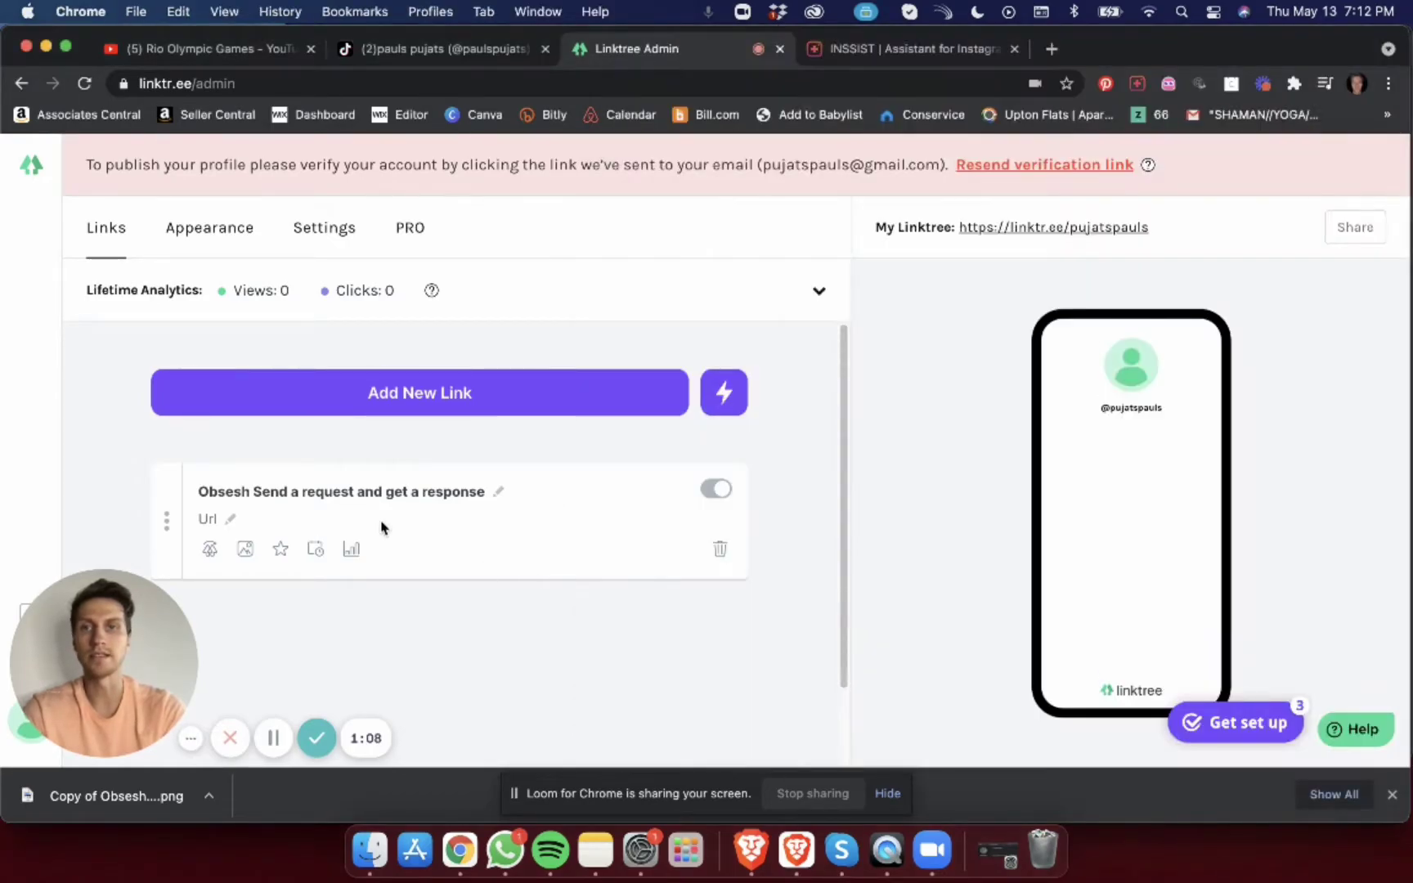
{"action": "left_click", "coordinate": [228, 516]}
{"action": "key", "text": "super+v"}
{"action": "left_click", "coordinate": [677, 603]}
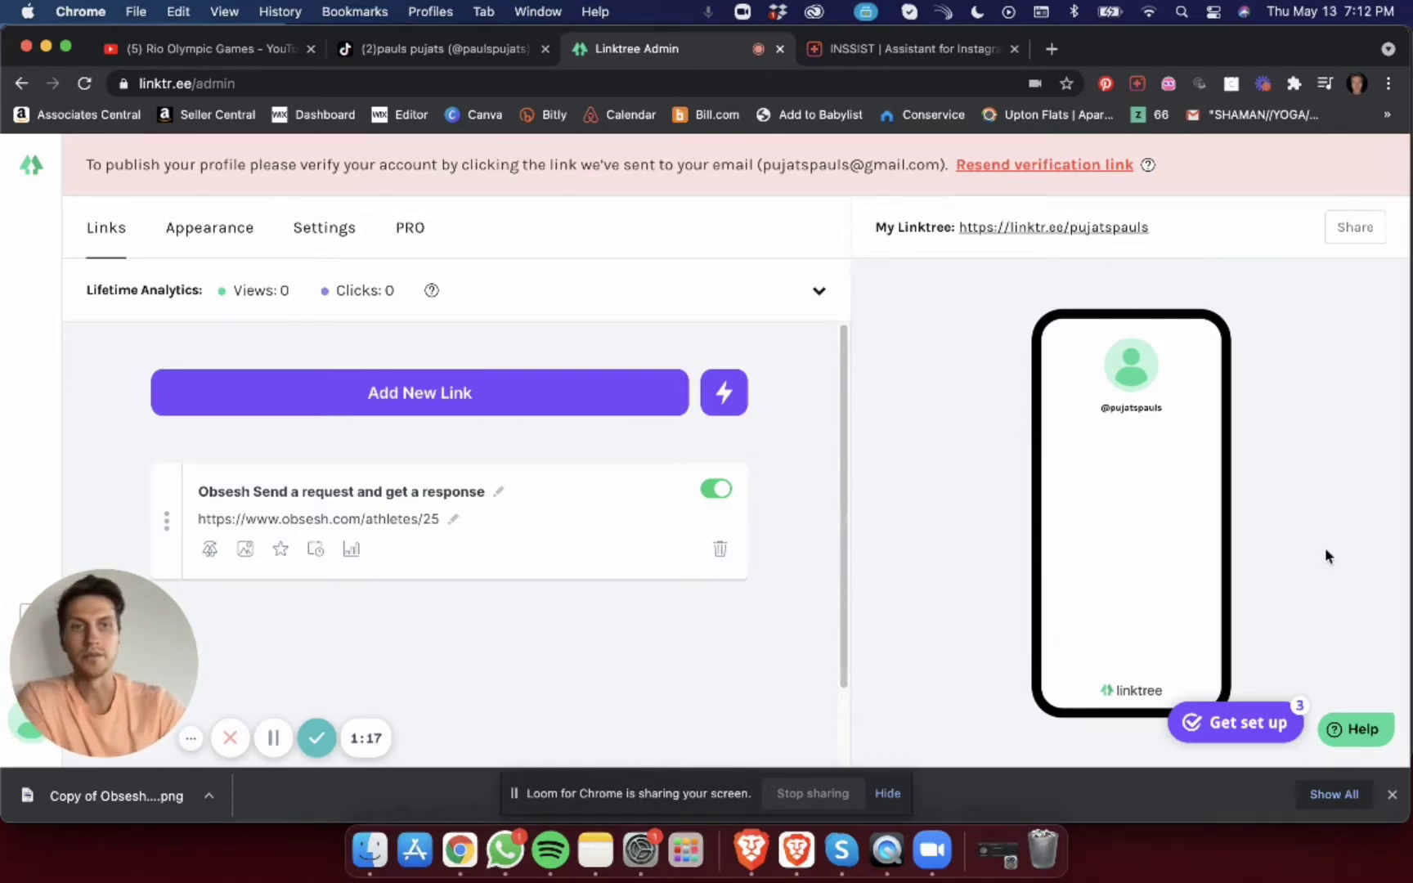
Upload a blue spiral image as the Obsesh link's thumbnail and add another new link
{"action": "left_click", "coordinate": [245, 551]}
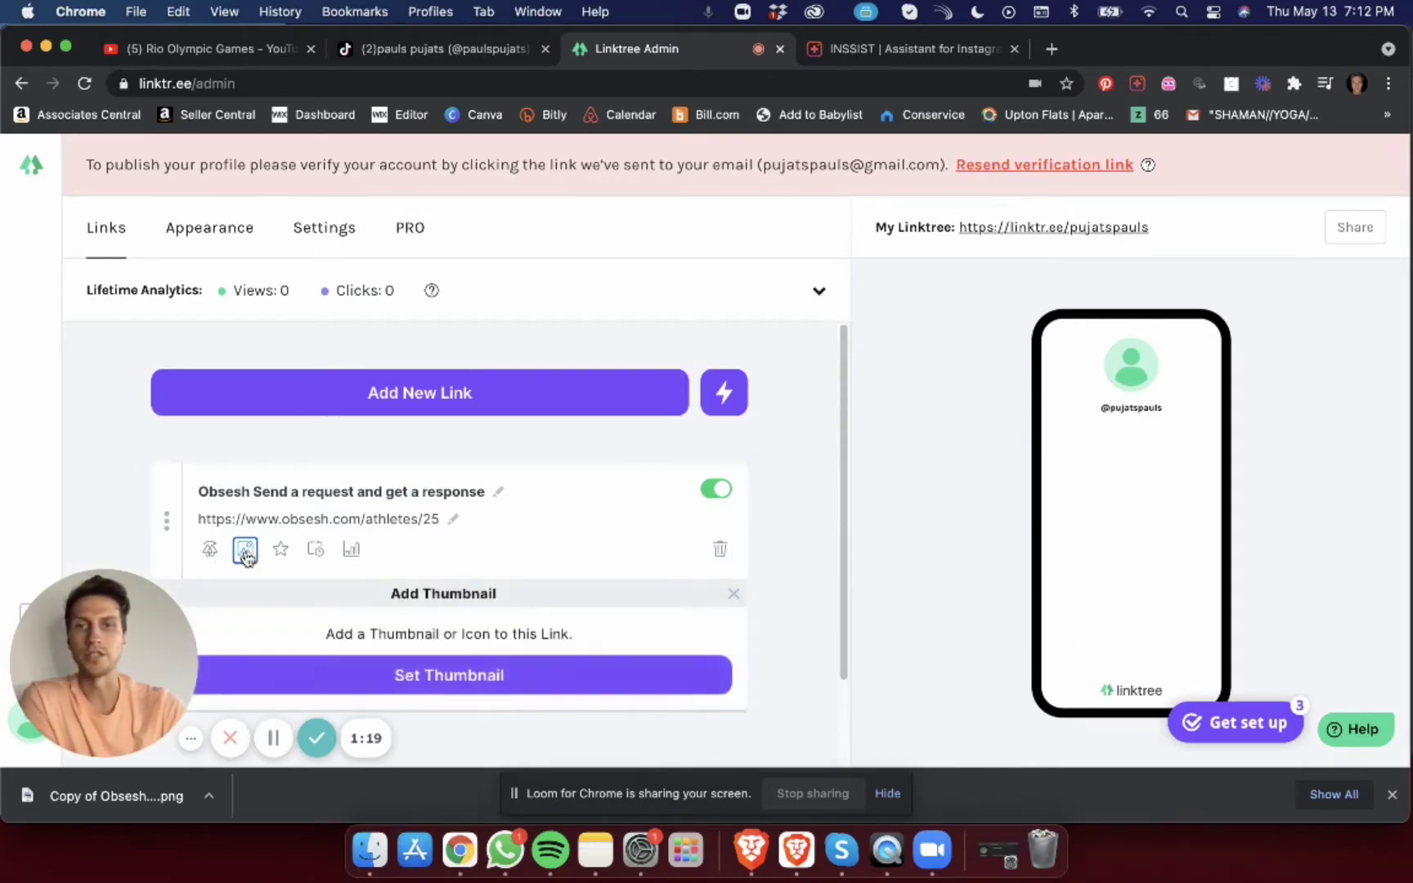
{"action": "scroll", "coordinate": [396, 608], "scroll_direction": "down", "scroll_amount": 2}
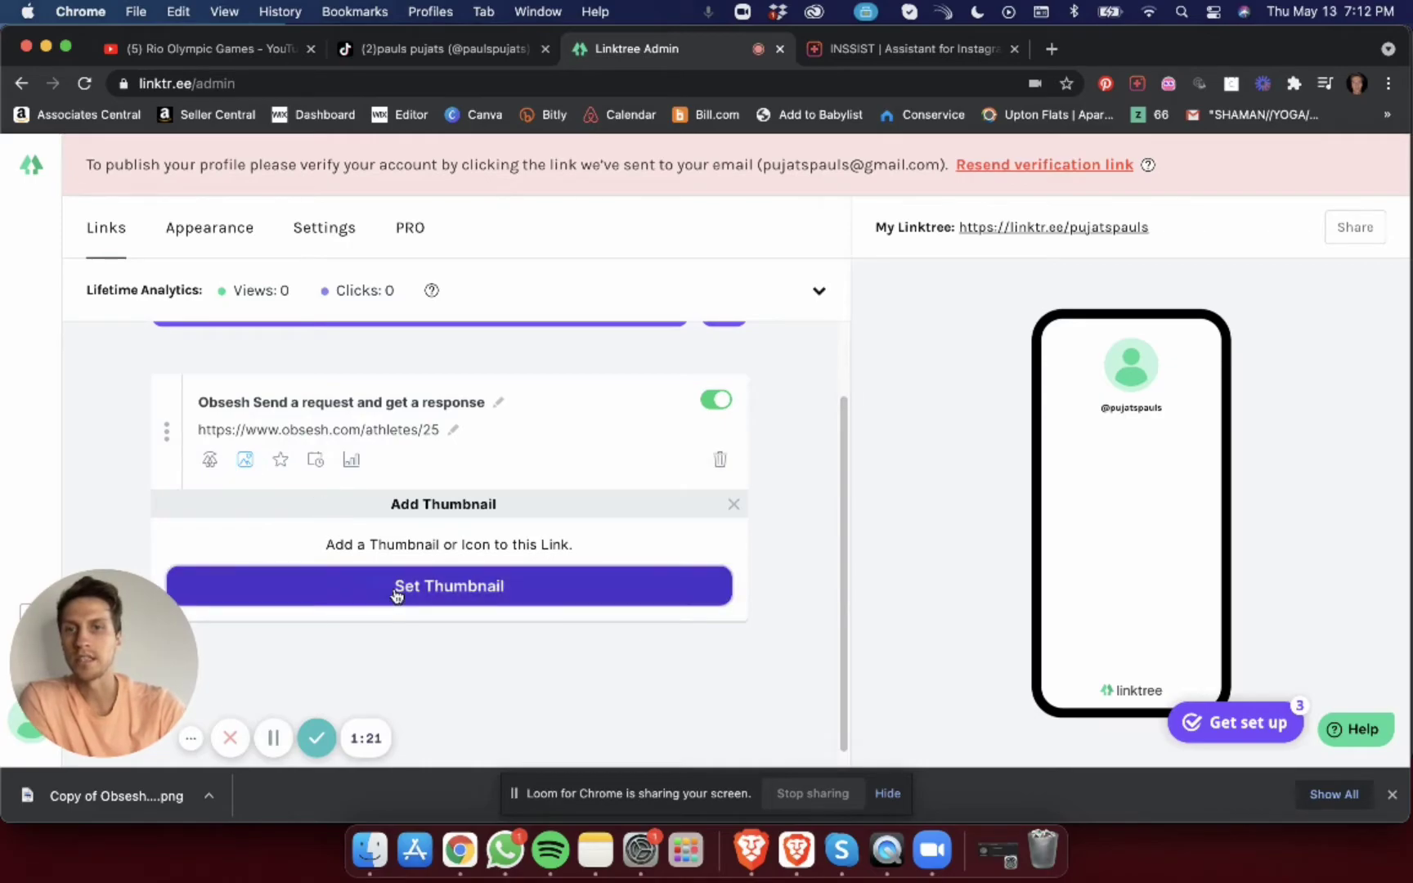
{"action": "left_click", "coordinate": [395, 592]}
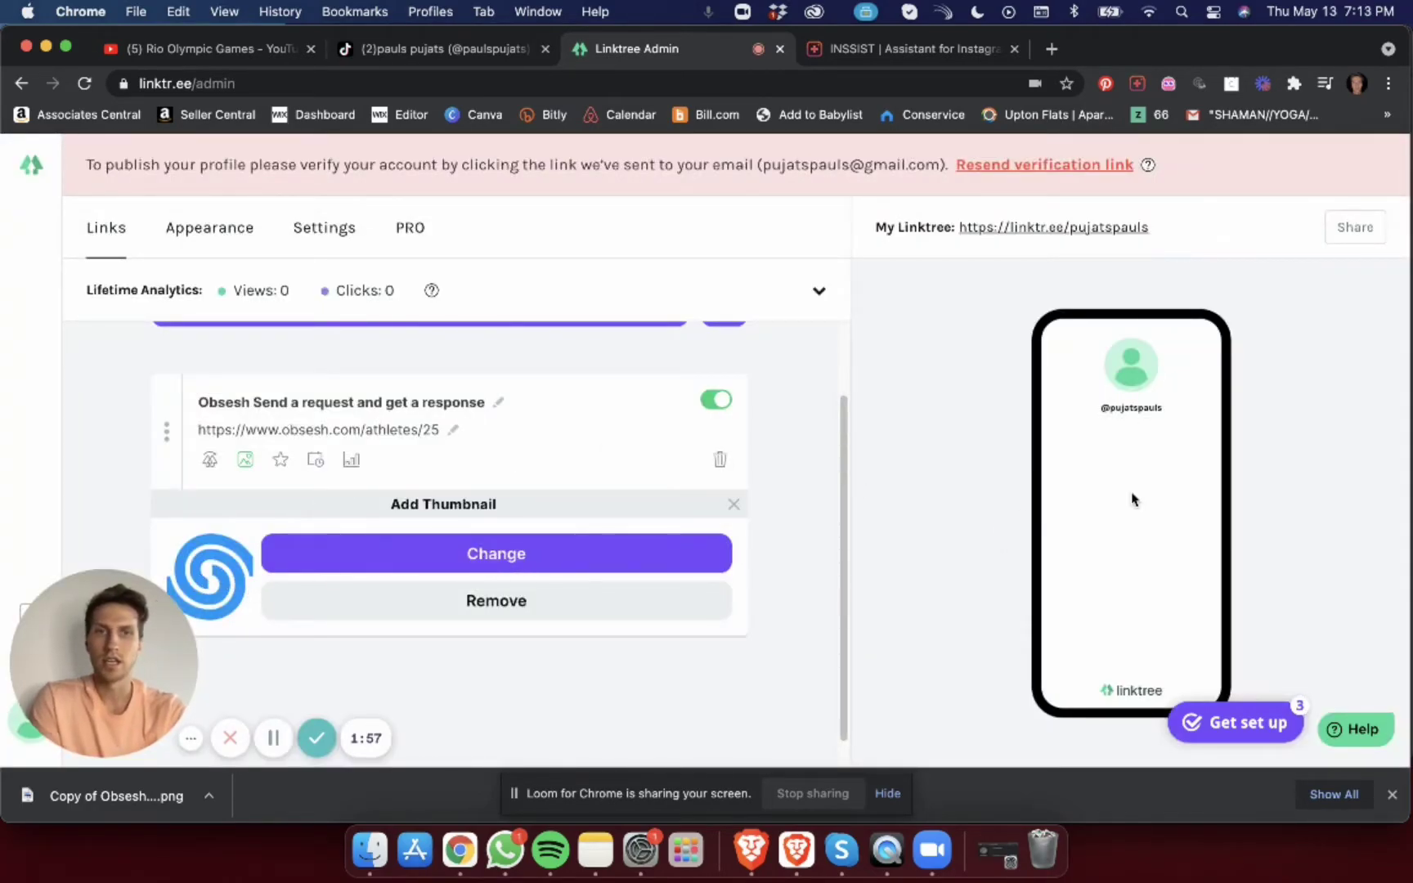
{"action": "scroll", "coordinate": [818, 489], "scroll_direction": "up", "scroll_amount": 2}
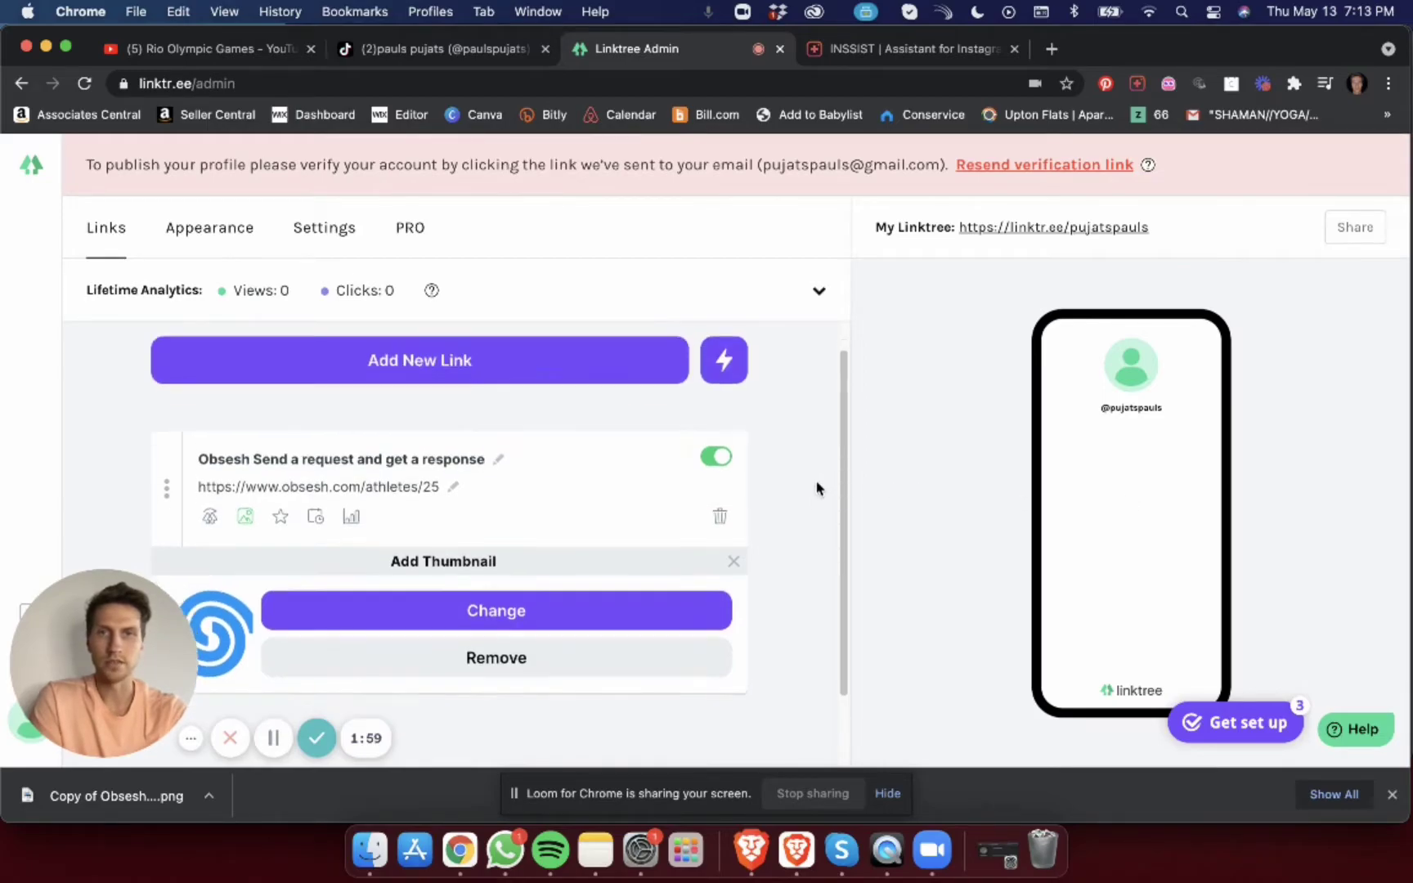
{"action": "scroll", "coordinate": [817, 487], "scroll_direction": "down", "scroll_amount": 2}
{"action": "scroll", "coordinate": [817, 485], "scroll_direction": "up", "scroll_amount": 3}
{"action": "scroll", "coordinate": [817, 489], "scroll_direction": "down", "scroll_amount": 2}
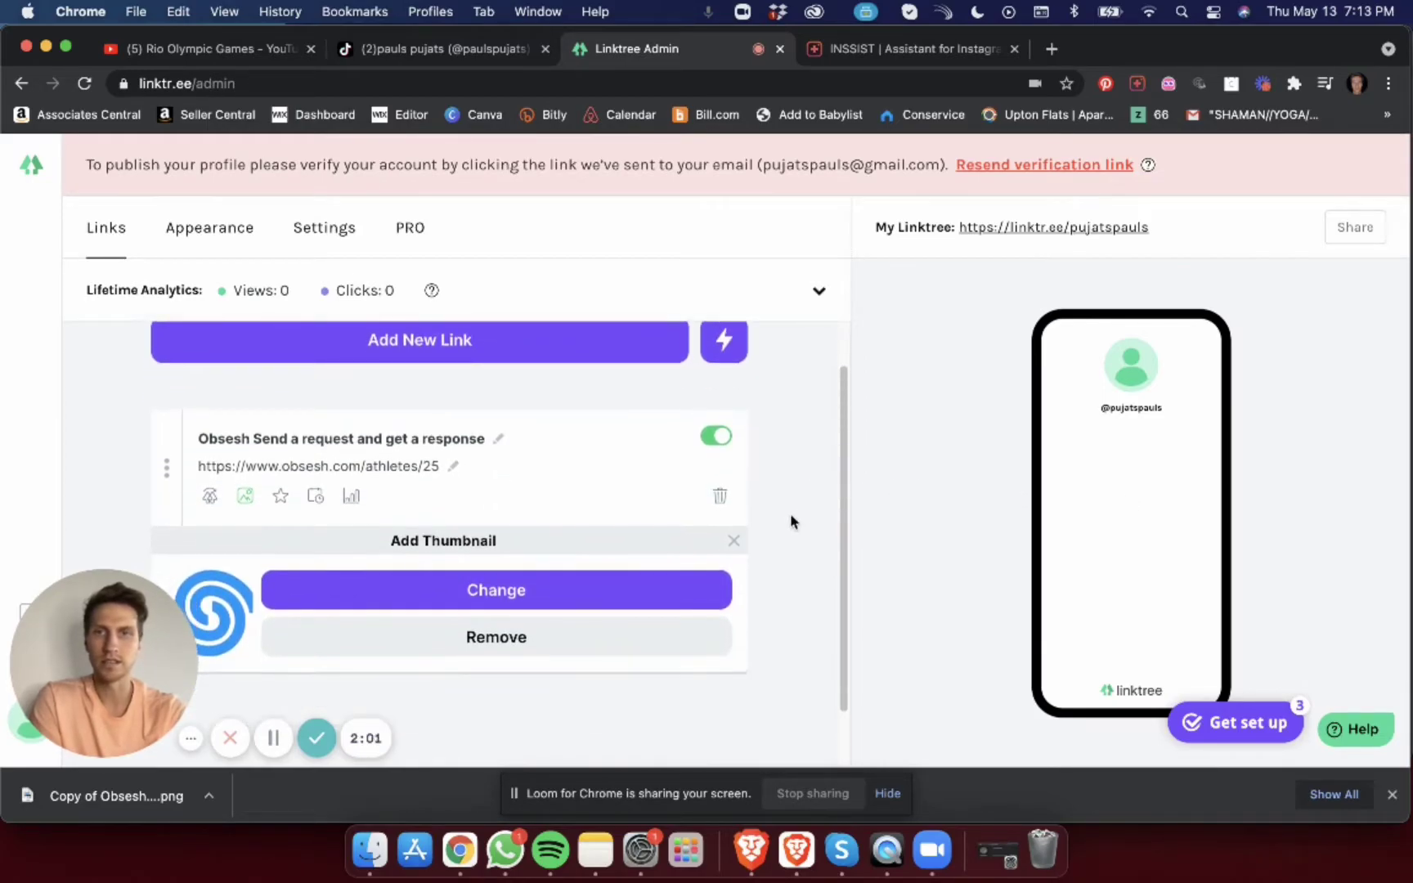
{"action": "scroll", "coordinate": [829, 407], "scroll_direction": "up", "scroll_amount": 1}
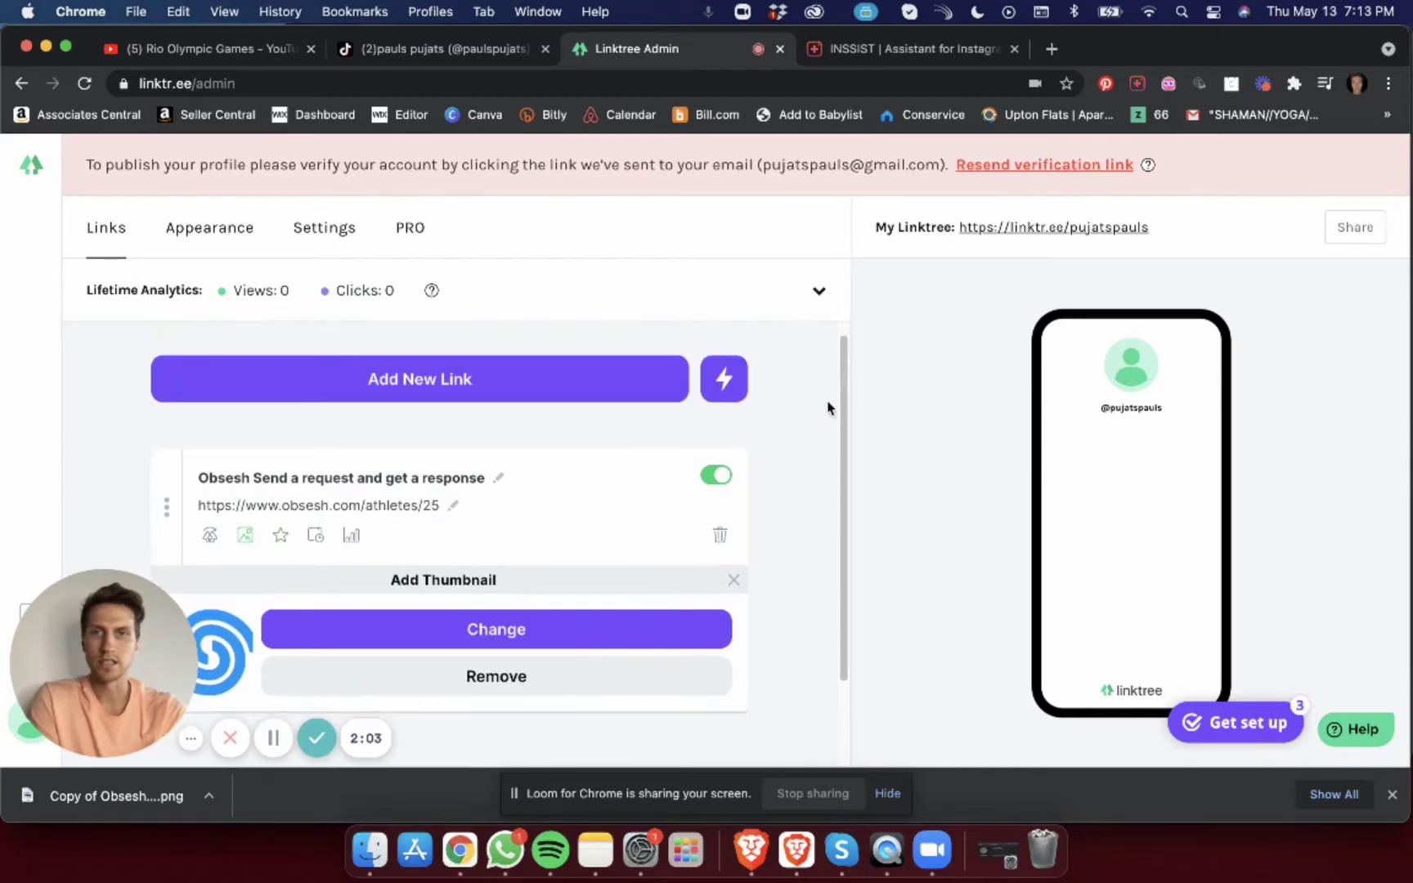
{"action": "left_click", "coordinate": [576, 387]}
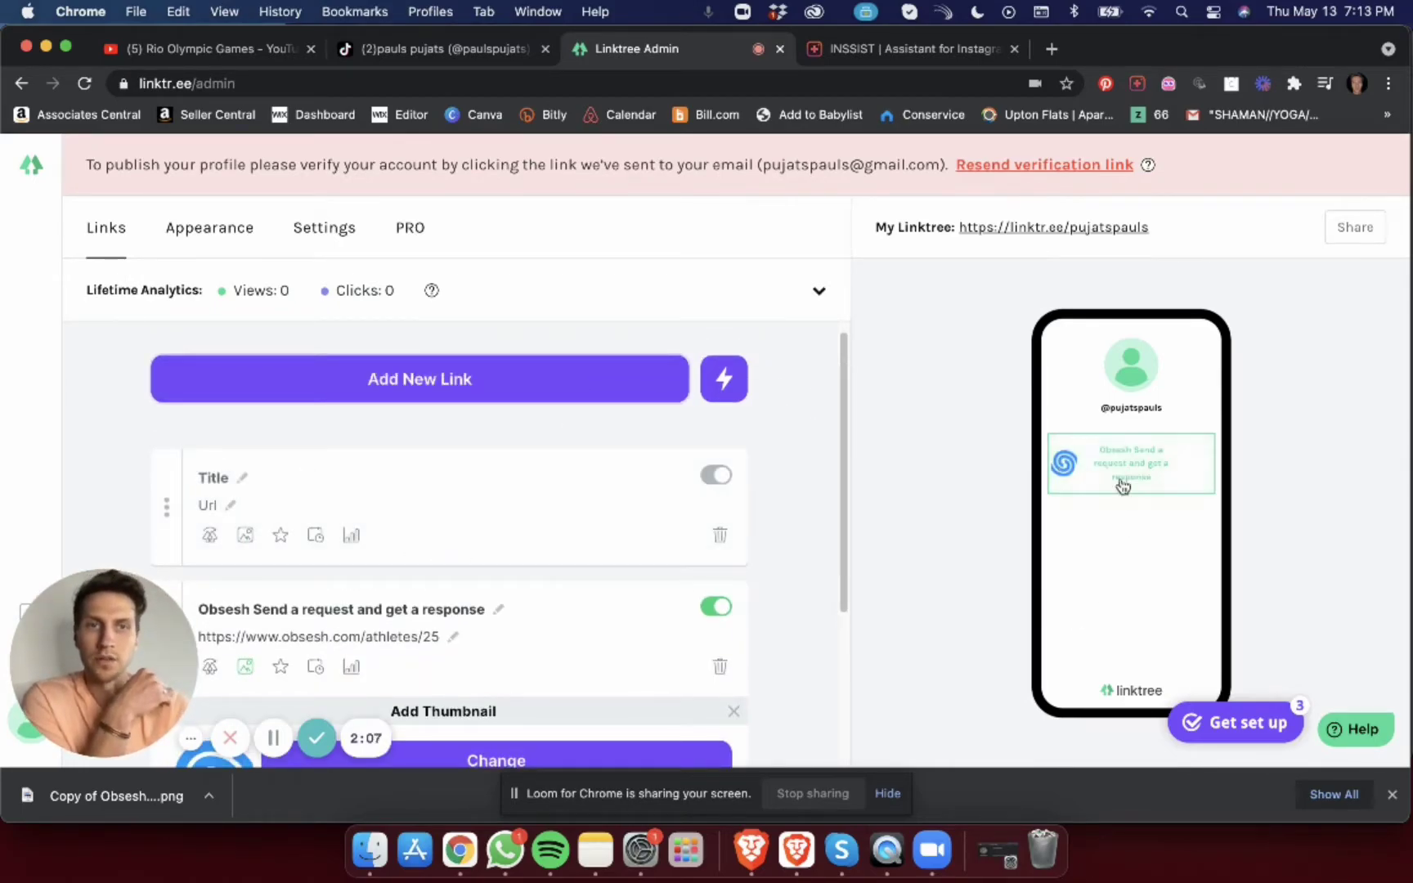
Select the new link's title, then copy the TikTok longboarding video's share link
{"action": "left_click", "coordinate": [242, 480]}
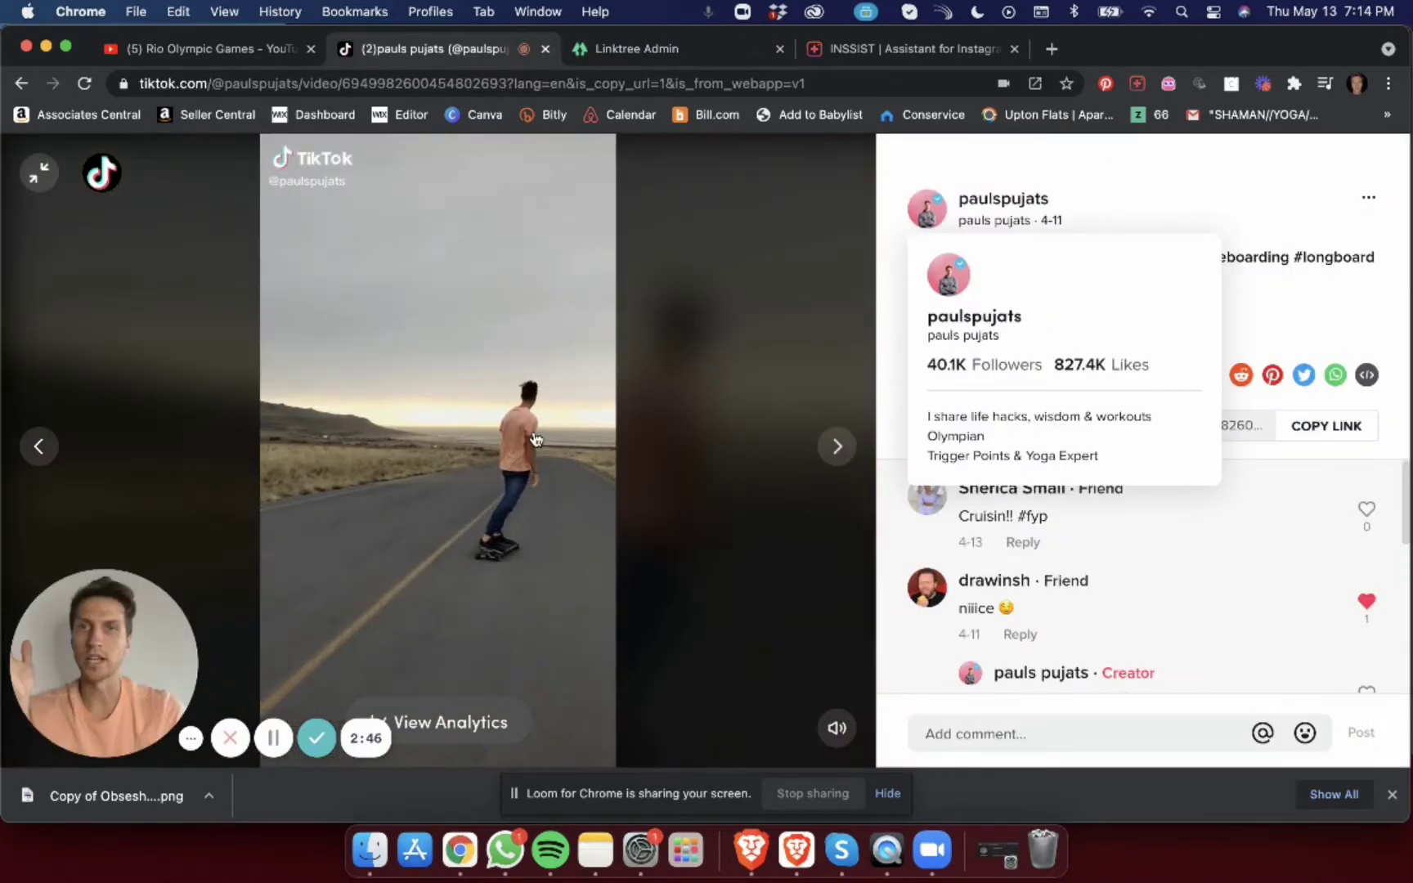
{"action": "left_click", "coordinate": [474, 75]}
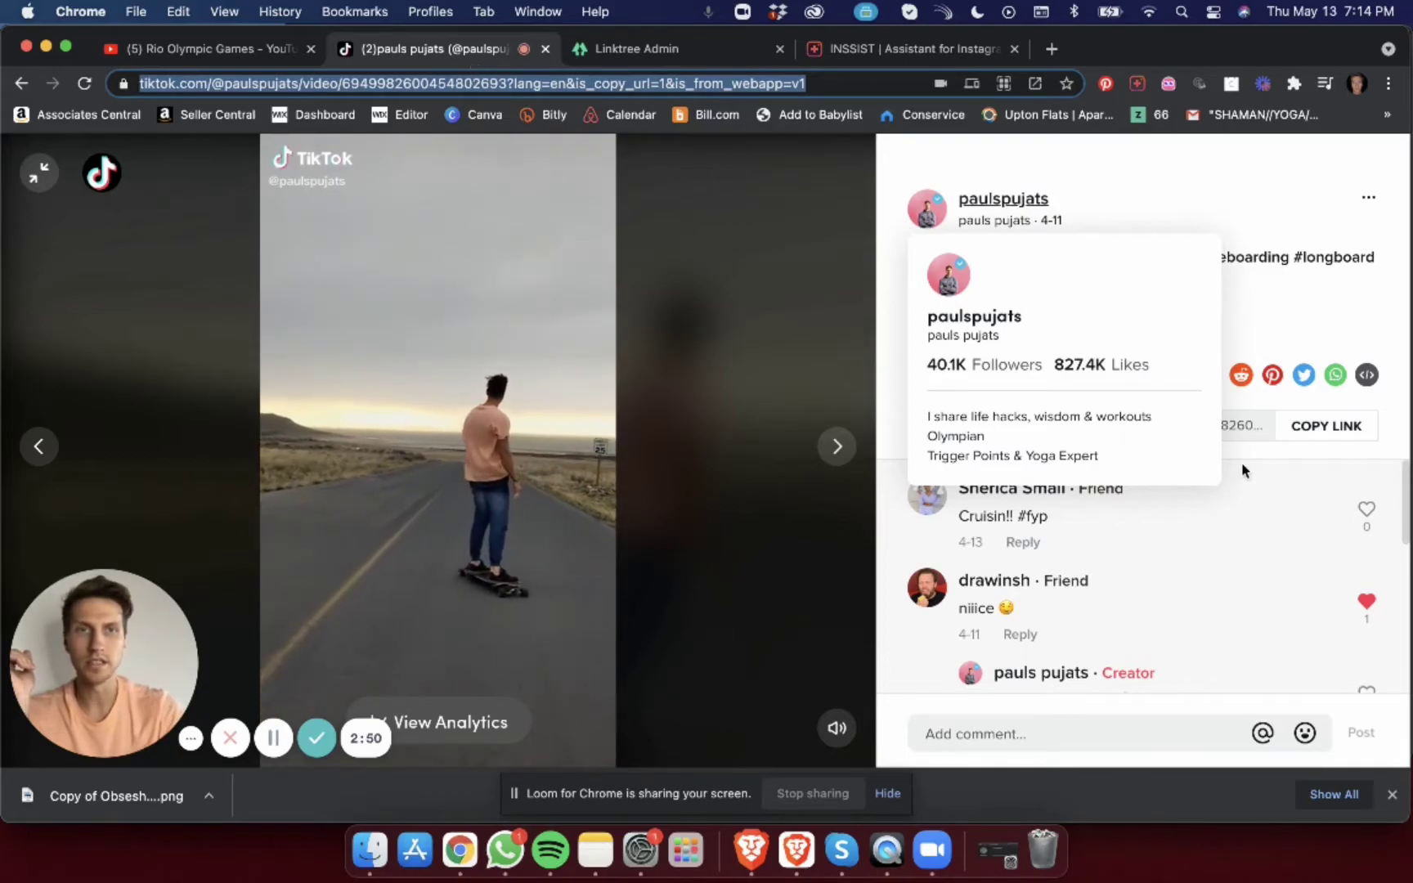
{"action": "left_click", "coordinate": [1322, 427]}
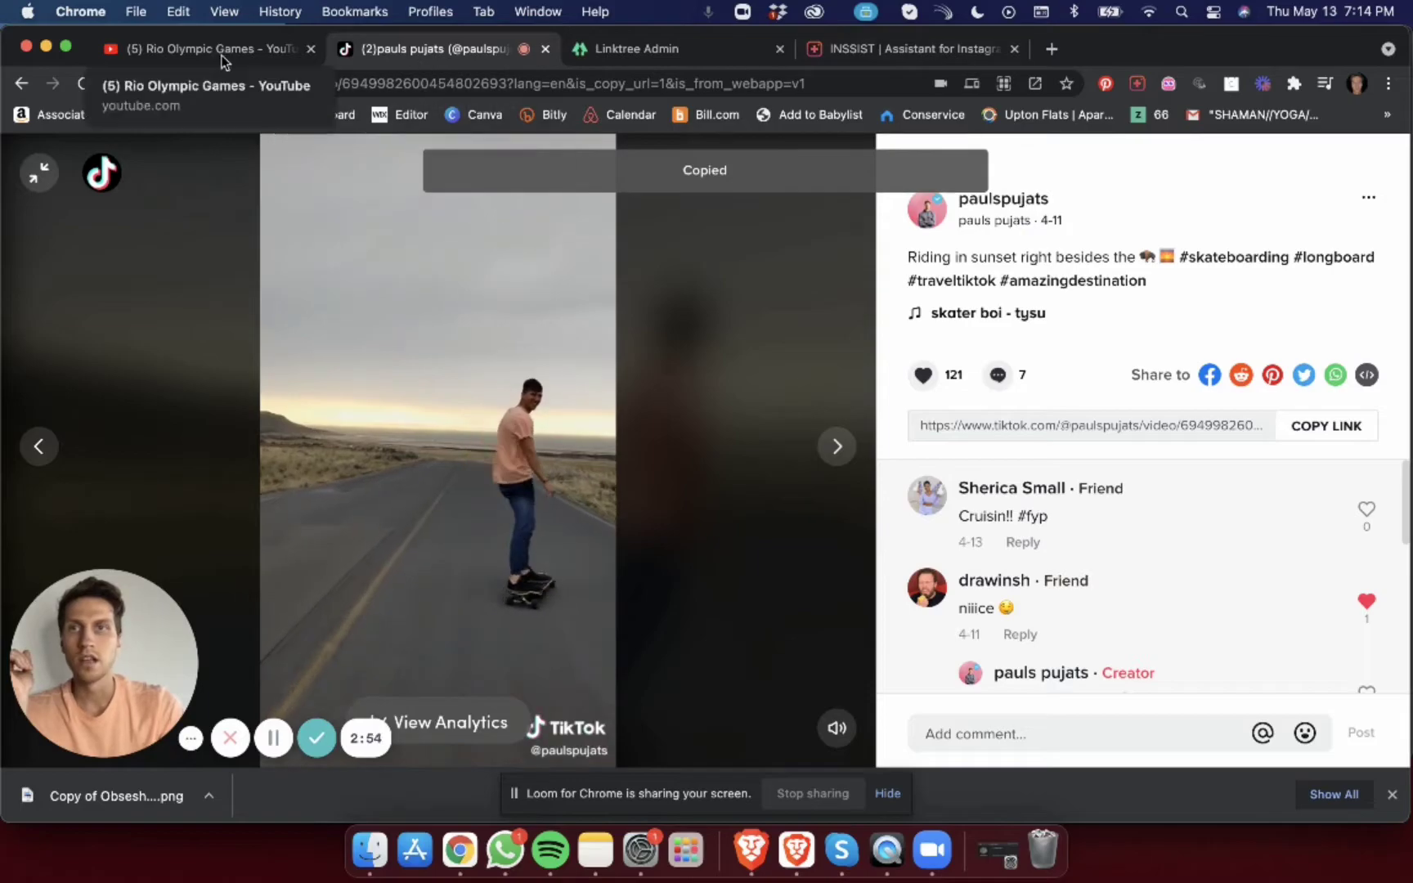
Paste the copied TikTok video address into the TikTok link's URL and save it
{"action": "left_click", "coordinate": [649, 50]}
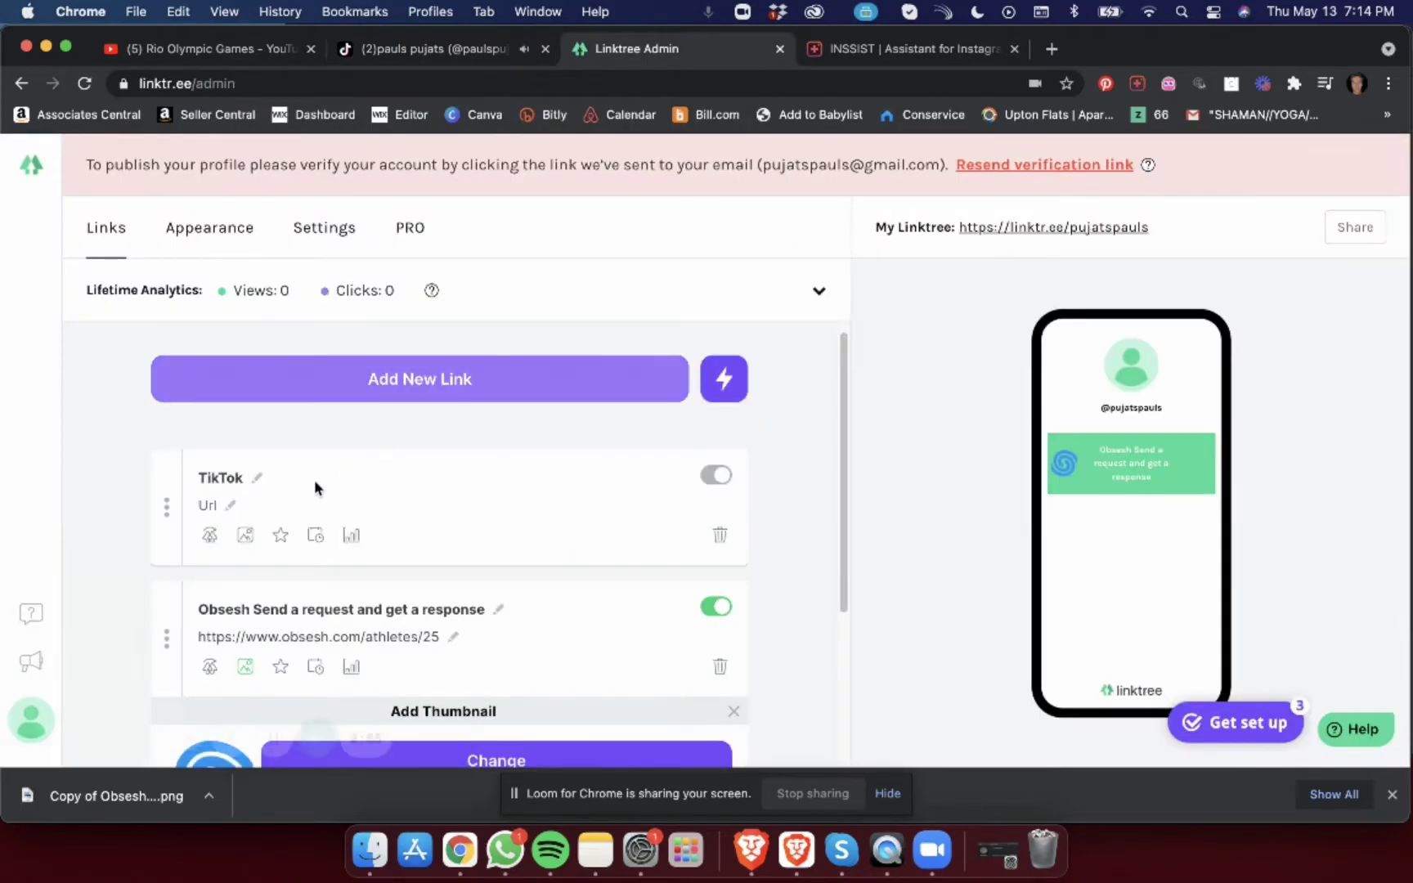
{"action": "left_click", "coordinate": [230, 506]}
{"action": "key", "text": "super+v"}
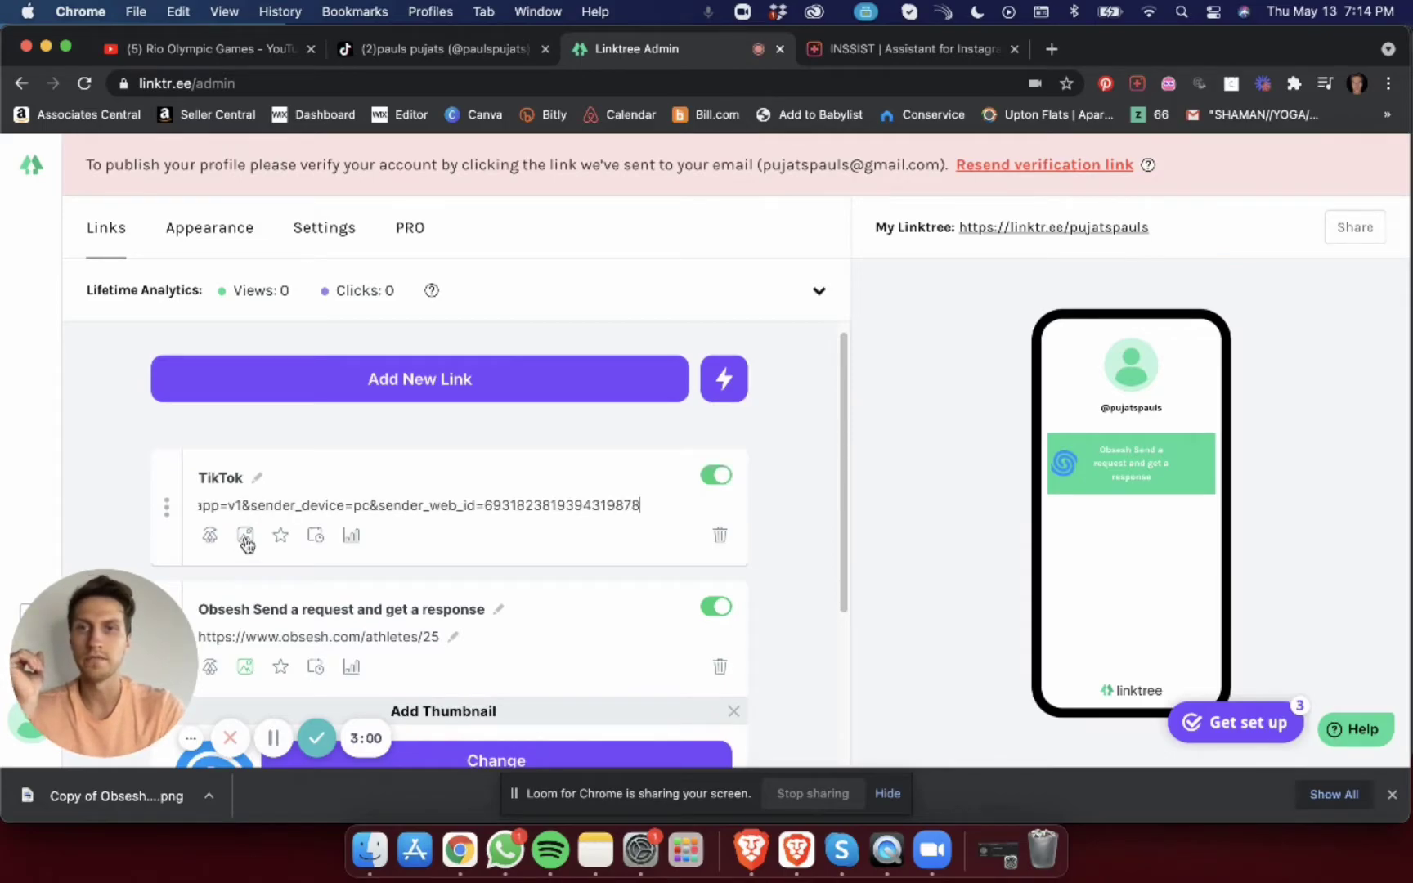
{"action": "left_click", "coordinate": [787, 543]}
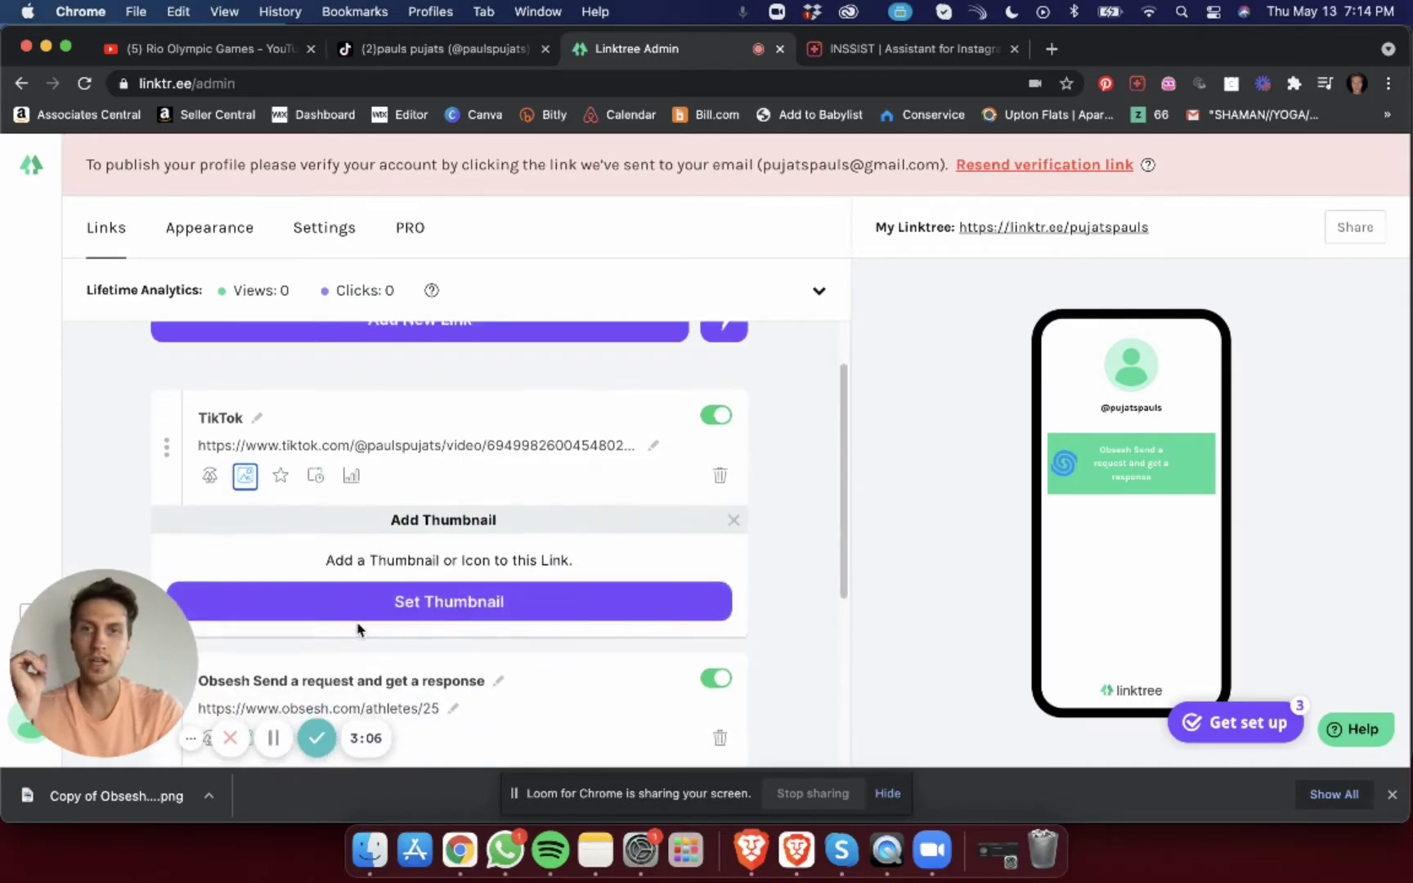
Search Tabler Icons for 'tiktok' and set the TikTok icon as the link's thumbnail
{"action": "left_click", "coordinate": [456, 612]}
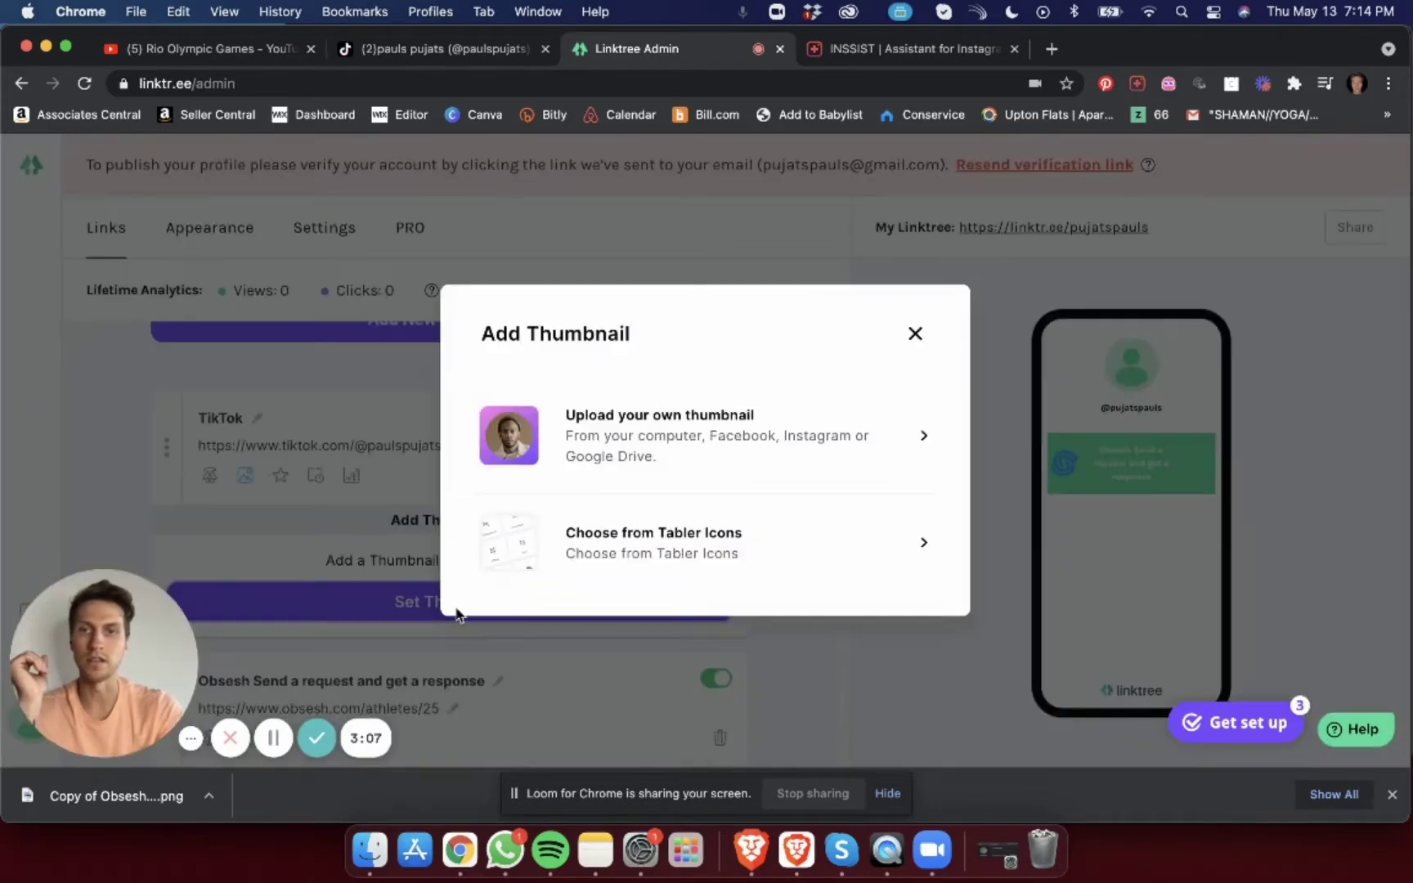
{"action": "left_click", "coordinate": [669, 549]}
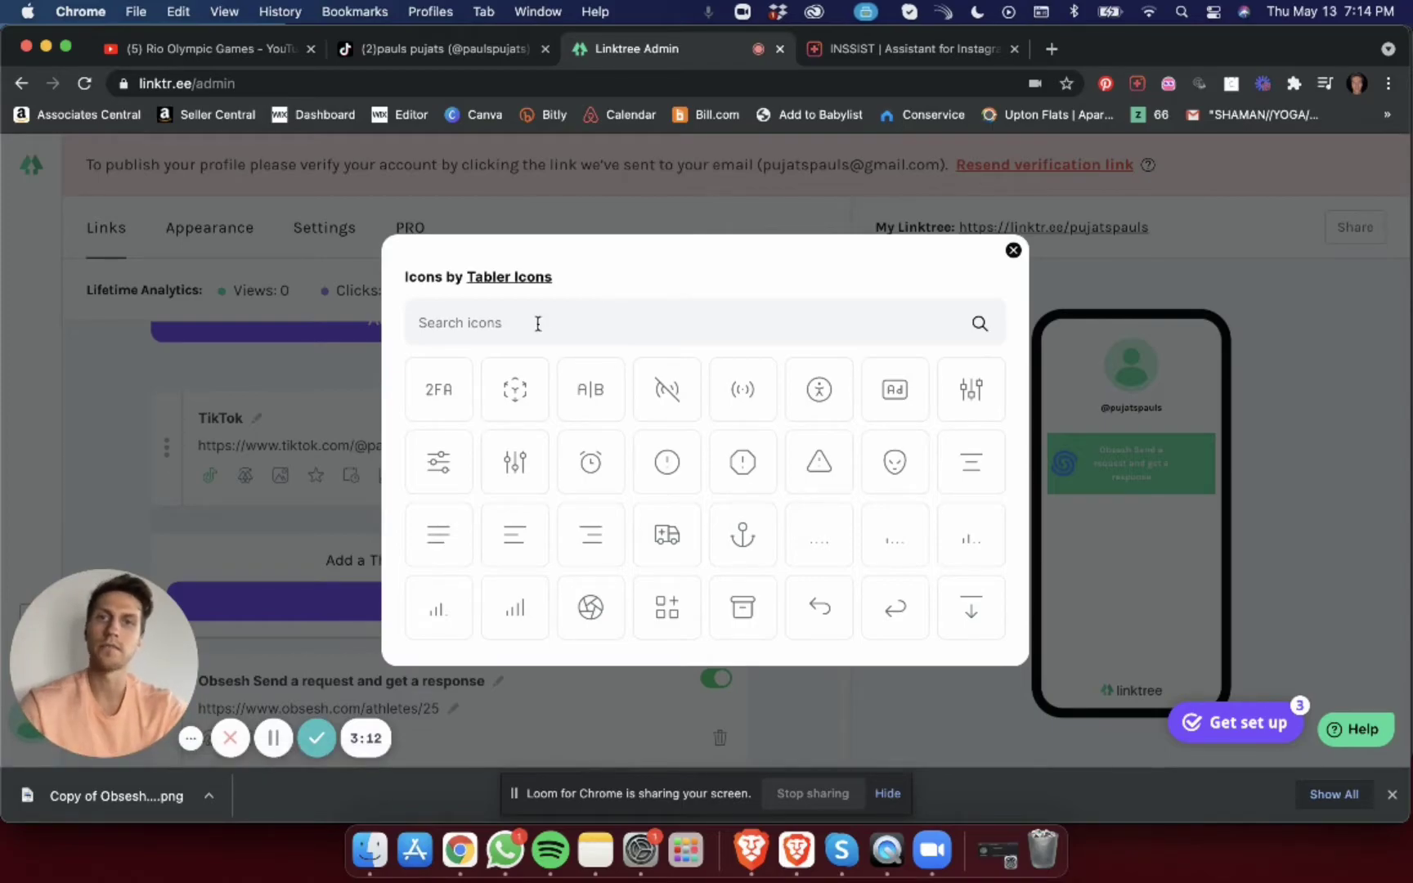
{"action": "type", "text": "tiktok"}
{"action": "left_click", "coordinate": [448, 400]}
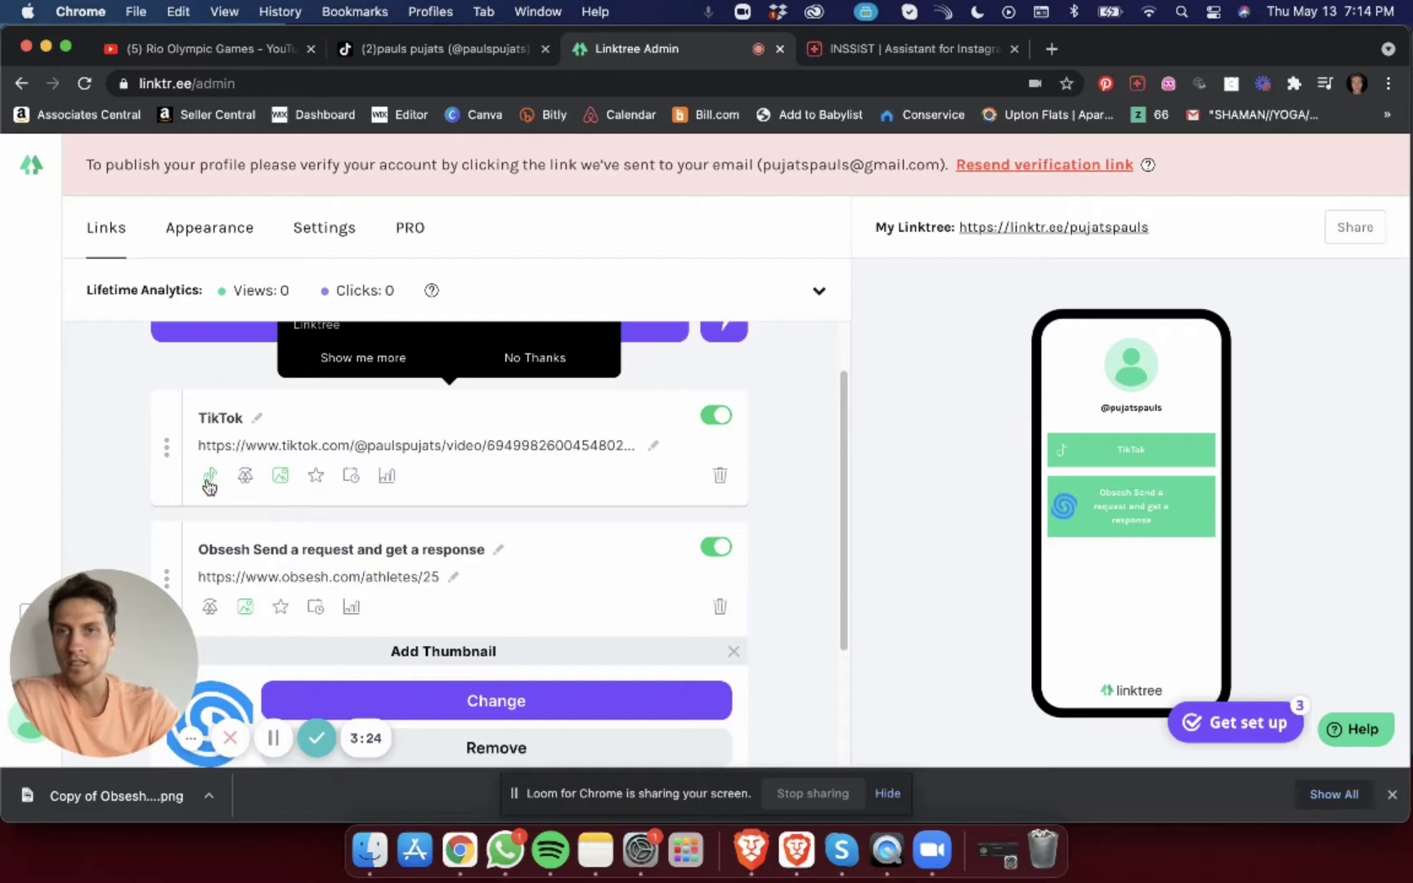
Set the TikTok link's Video Options to 'Embed video on my Linktree'
{"action": "scroll", "coordinate": [201, 482], "scroll_direction": "up", "scroll_amount": 2}
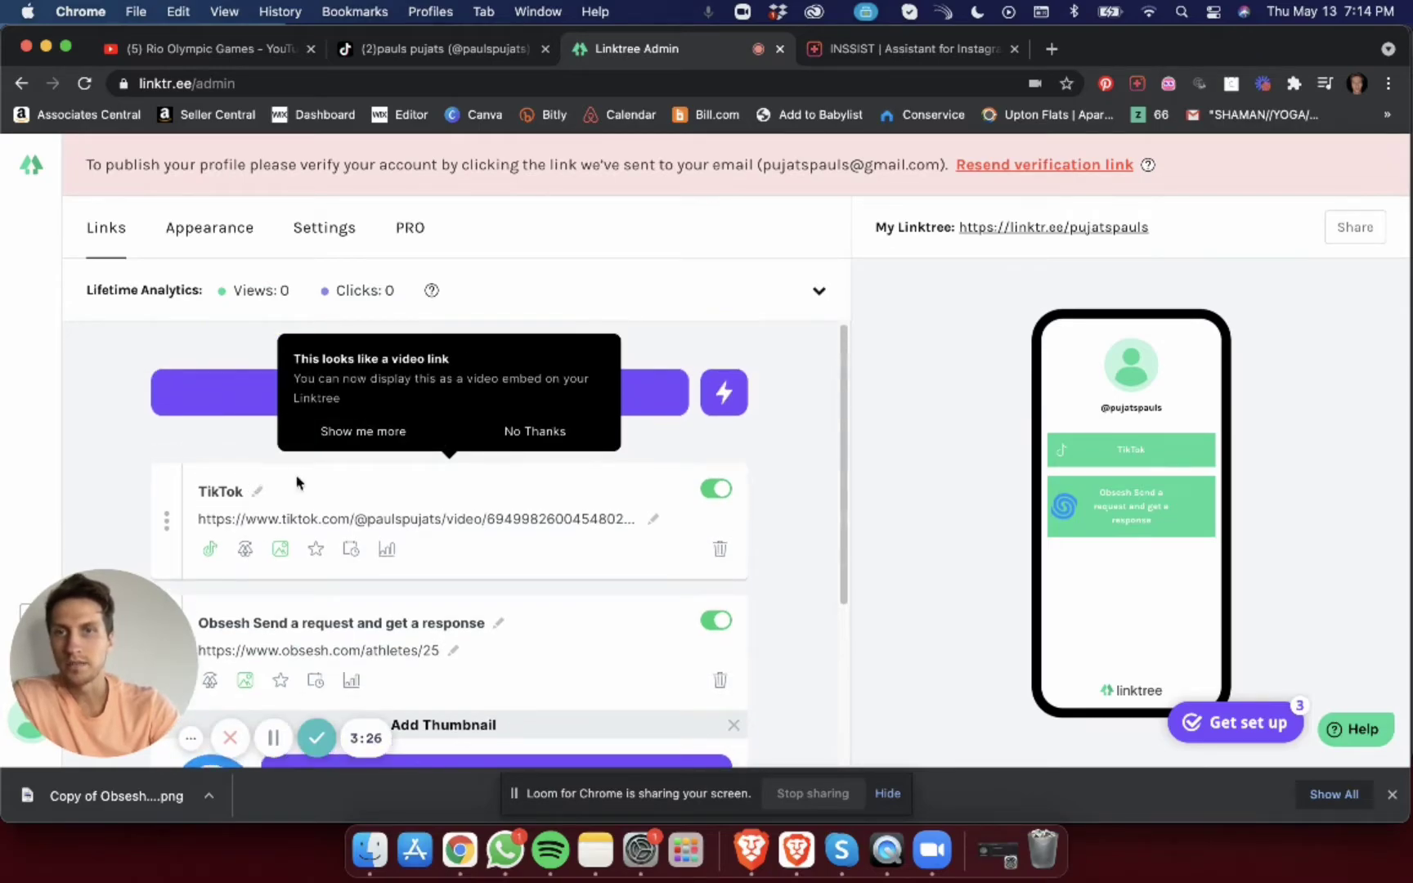
{"action": "scroll", "coordinate": [355, 413], "scroll_direction": "down", "scroll_amount": 2}
{"action": "scroll", "coordinate": [364, 360], "scroll_direction": "up", "scroll_amount": 2}
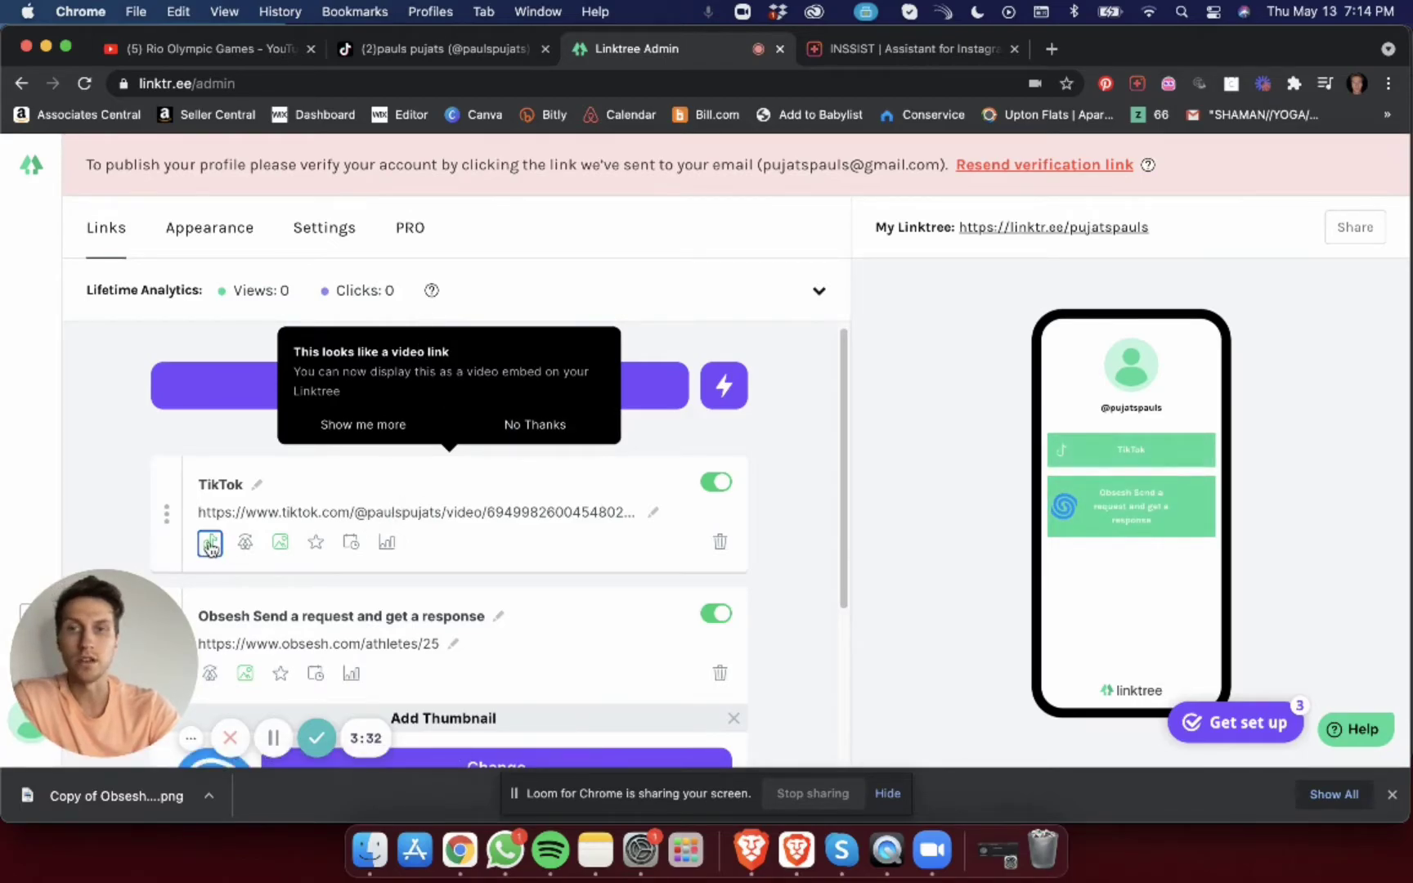
{"action": "left_click", "coordinate": [210, 543]}
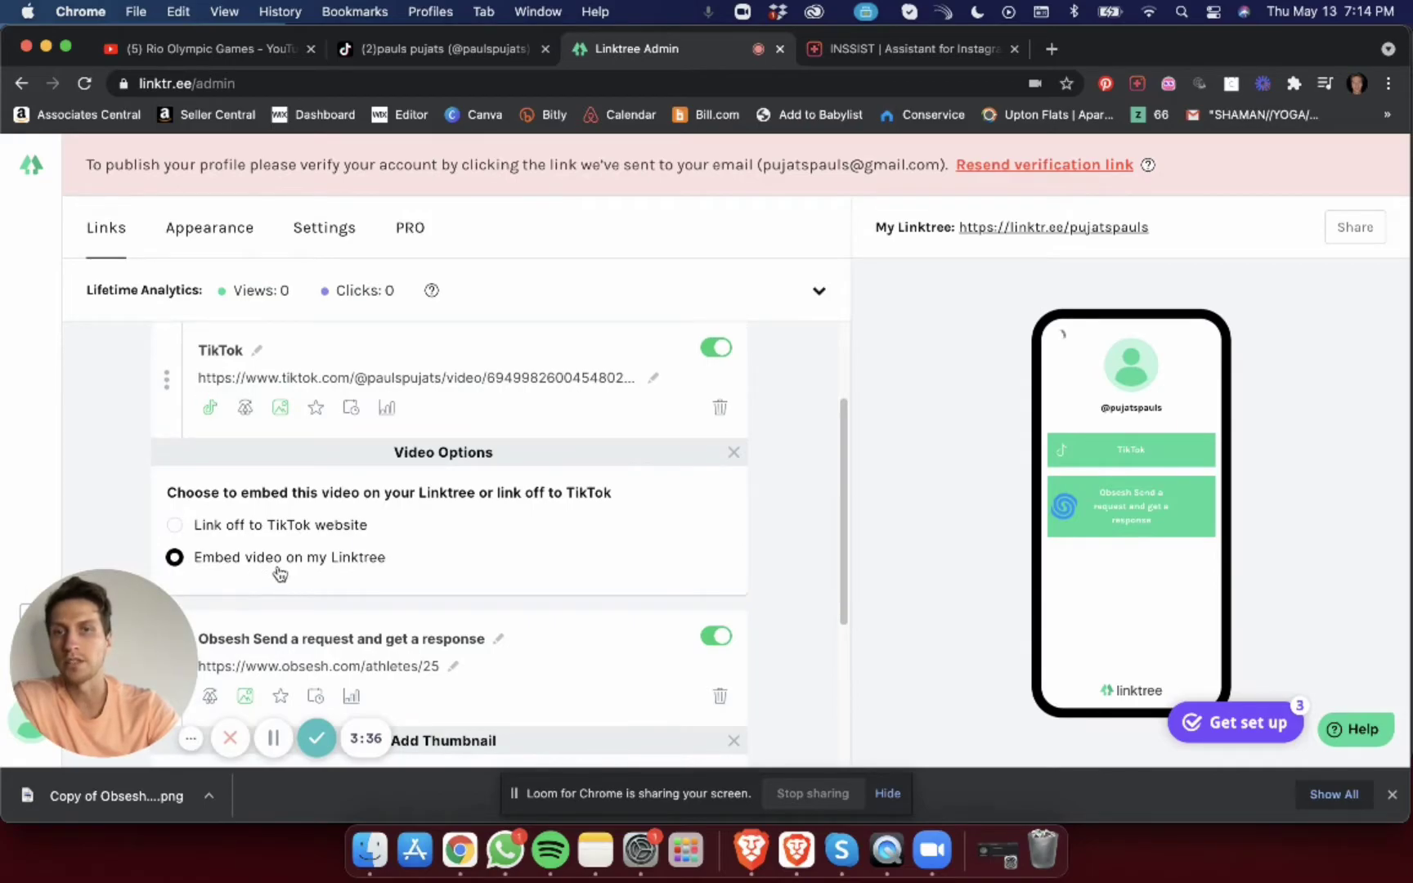
{"action": "left_click", "coordinate": [1145, 466]}
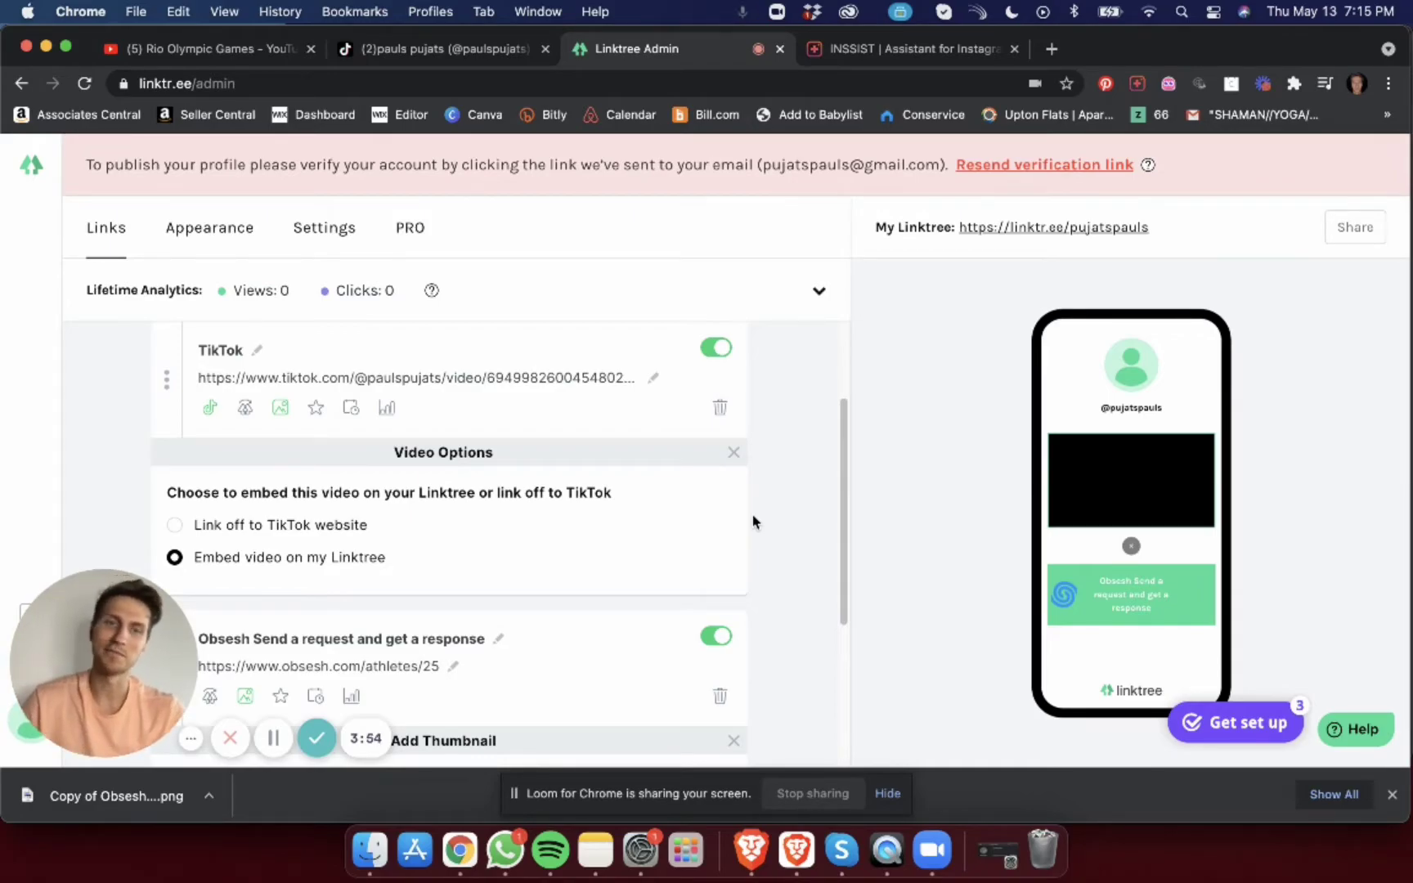
Title the top link 'YouTube Most recent' and copy the Rio Olympic Games video's URL
{"action": "scroll", "coordinate": [628, 511], "scroll_direction": "up", "scroll_amount": 1}
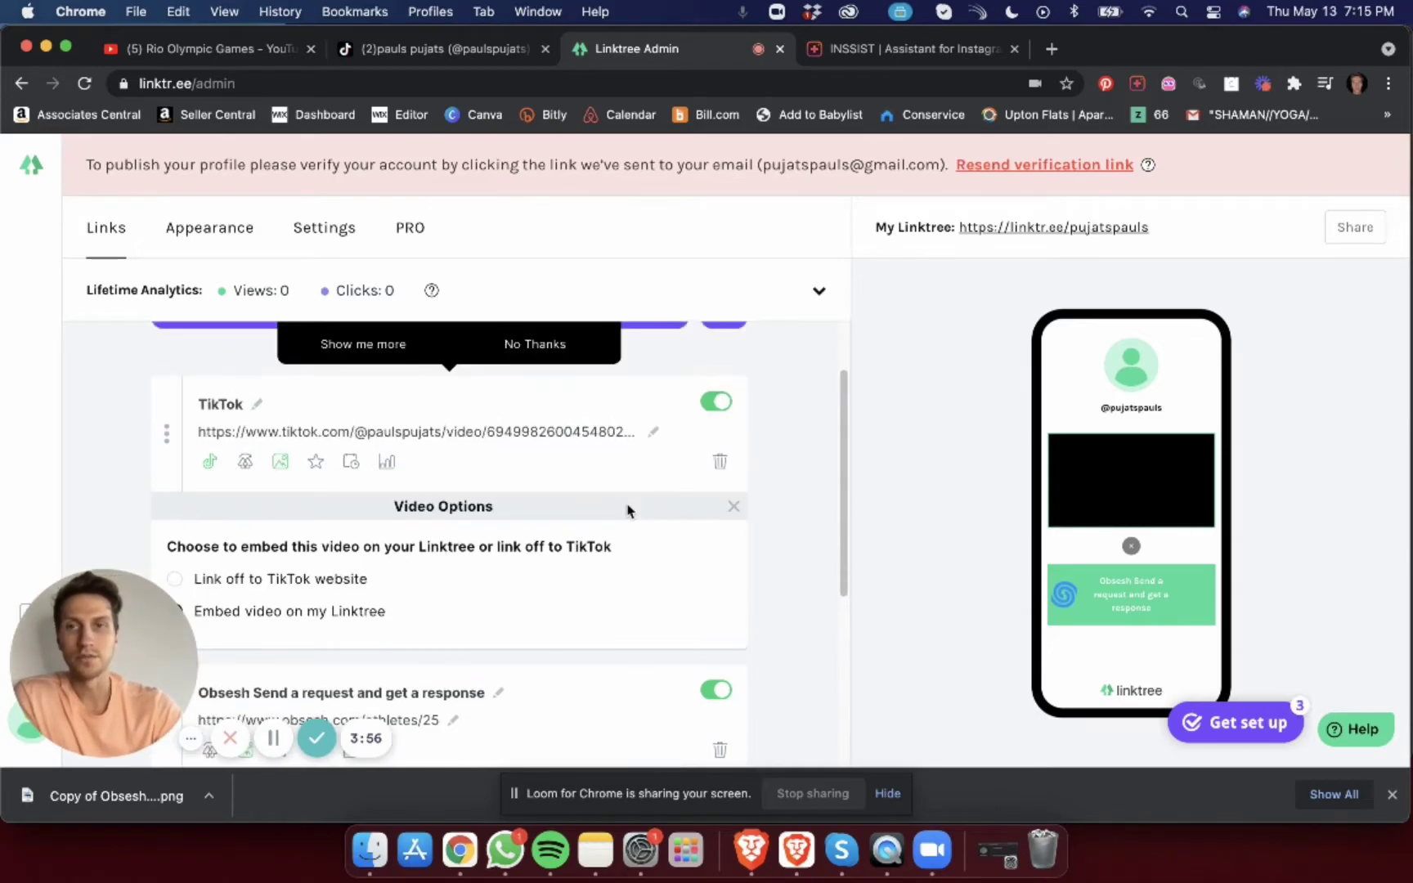
{"action": "scroll", "coordinate": [628, 511], "scroll_direction": "up", "scroll_amount": 2}
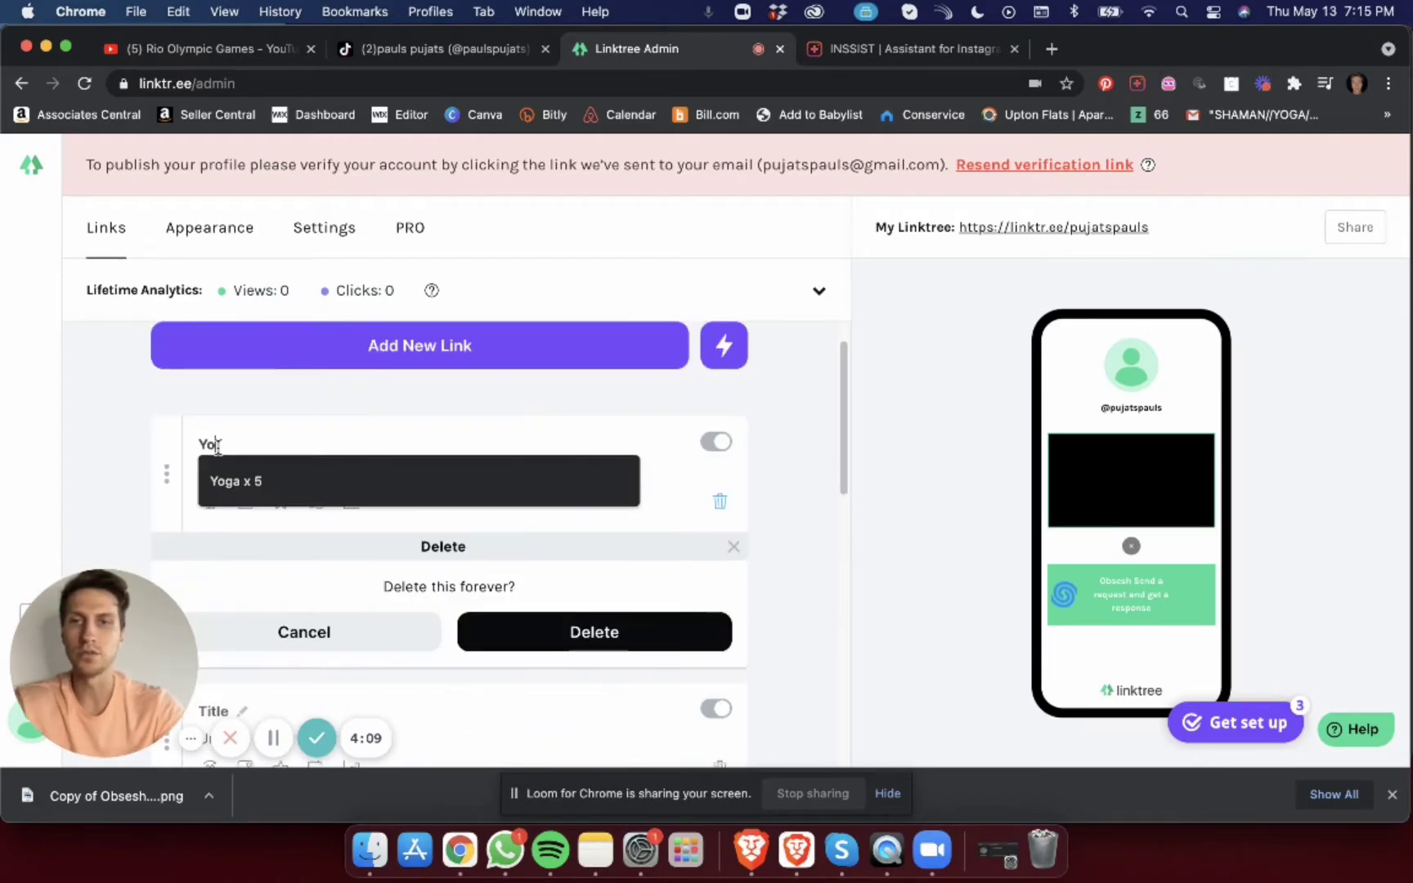
{"action": "key", "text": "Escape"}
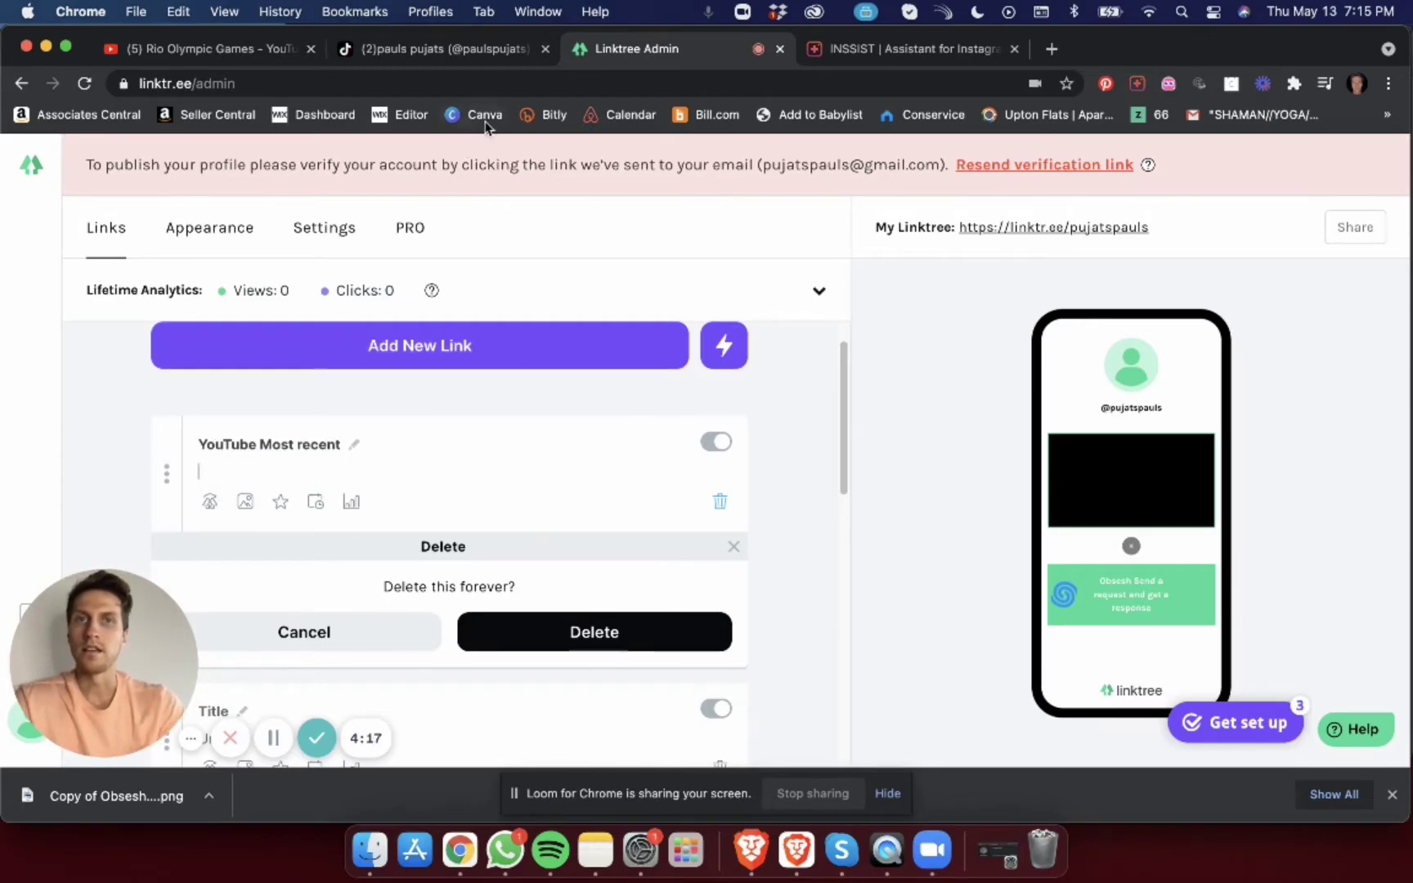
{"action": "left_click", "coordinate": [242, 50]}
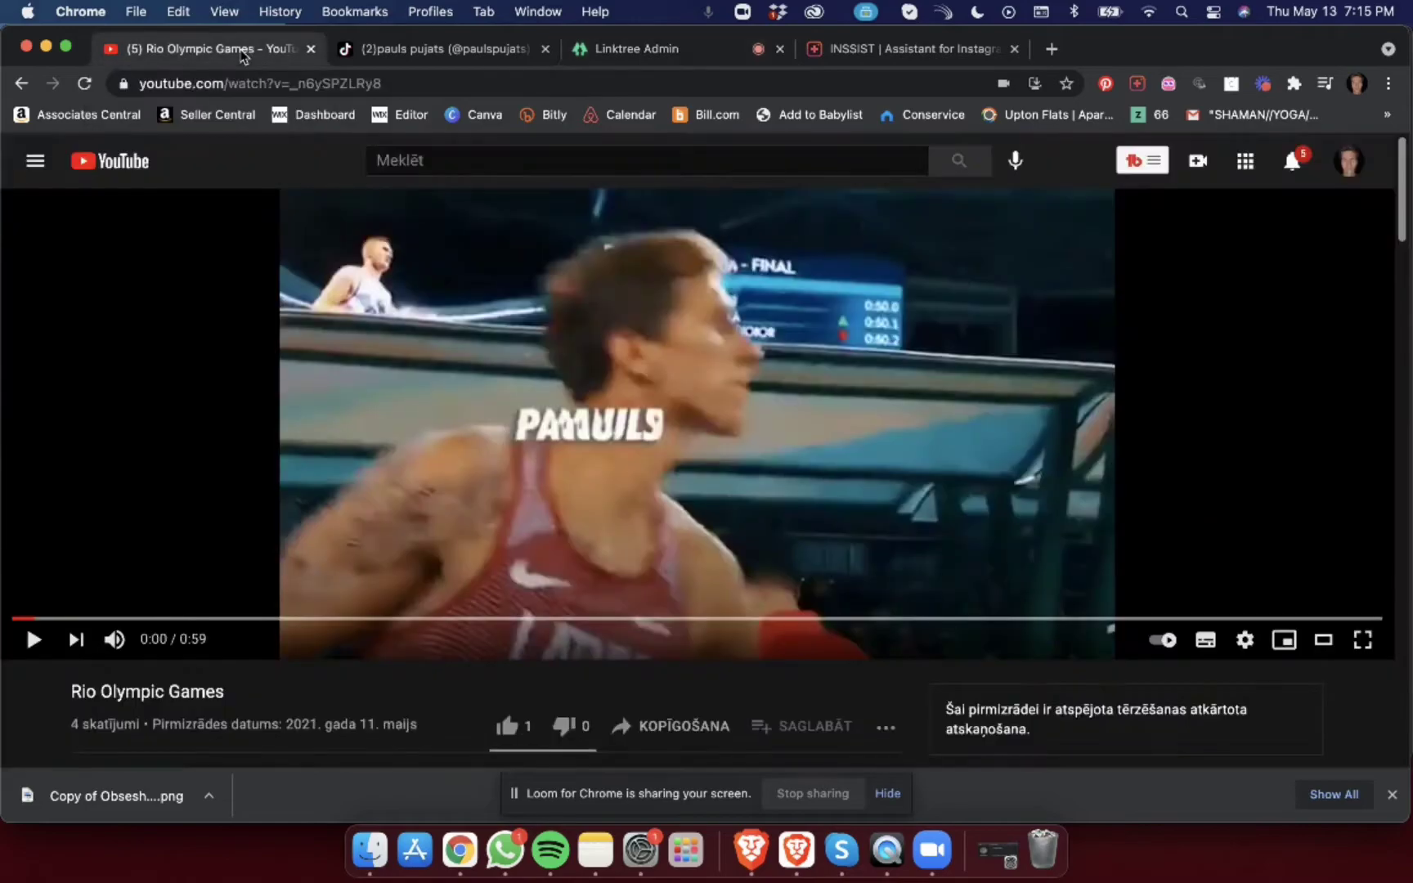
{"action": "left_click", "coordinate": [379, 83]}
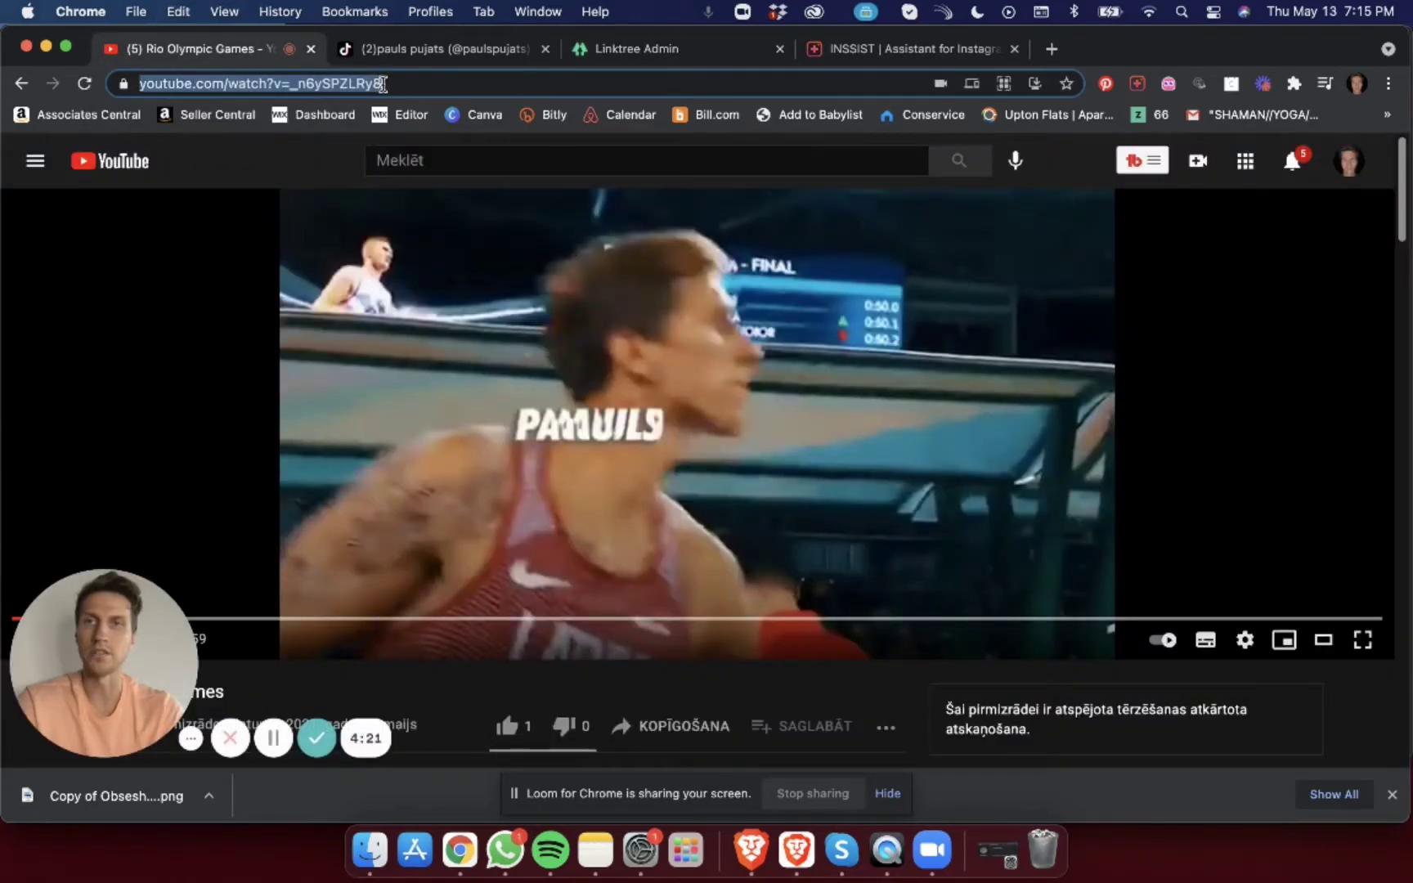
{"action": "left_click", "coordinate": [482, 51]}
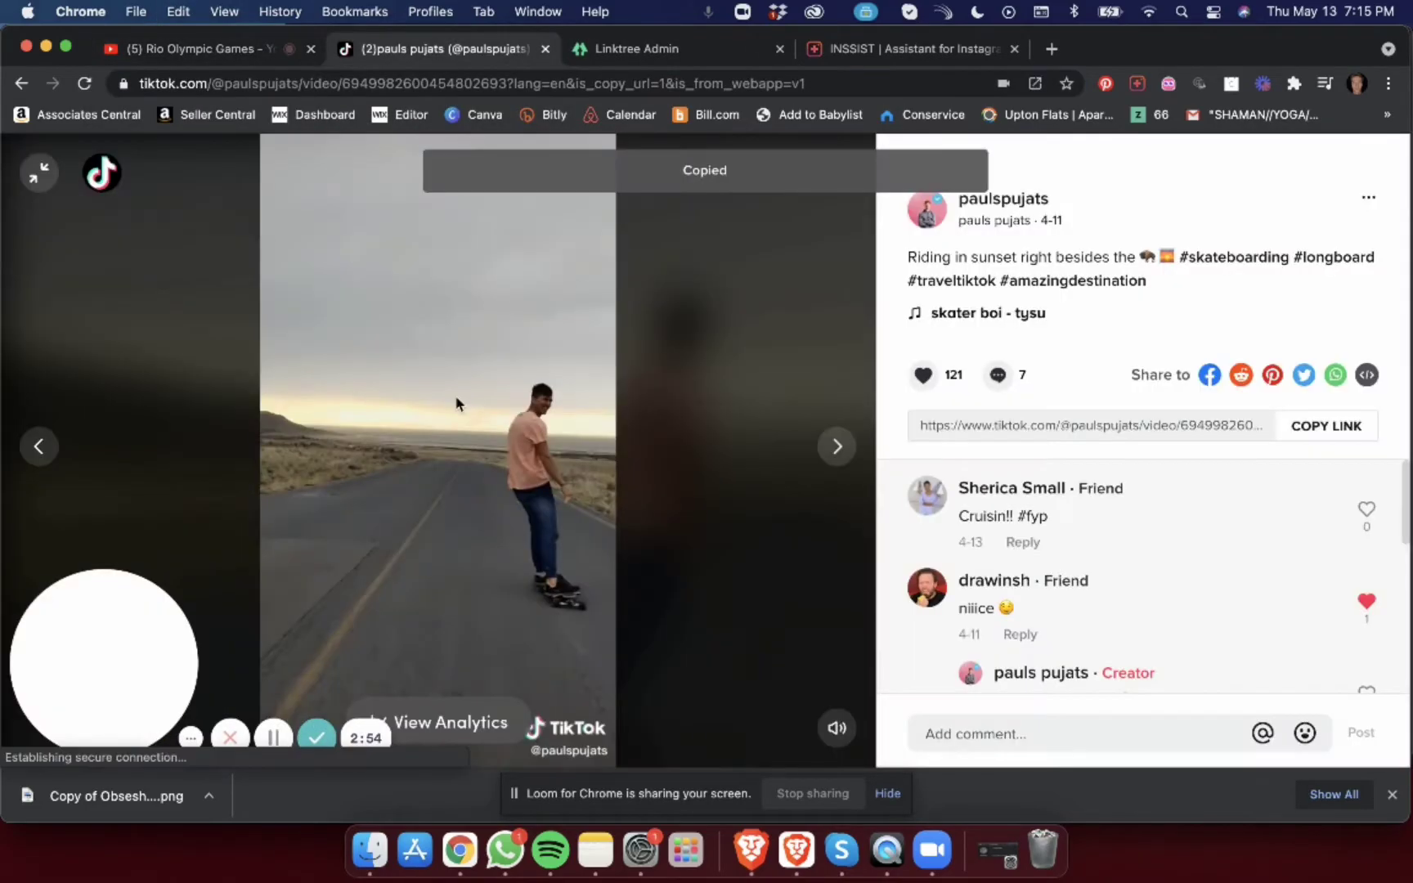
Paste the Rio Olympic Games video URL into the YouTube Most recent link's Url field
{"action": "left_click", "coordinate": [643, 49]}
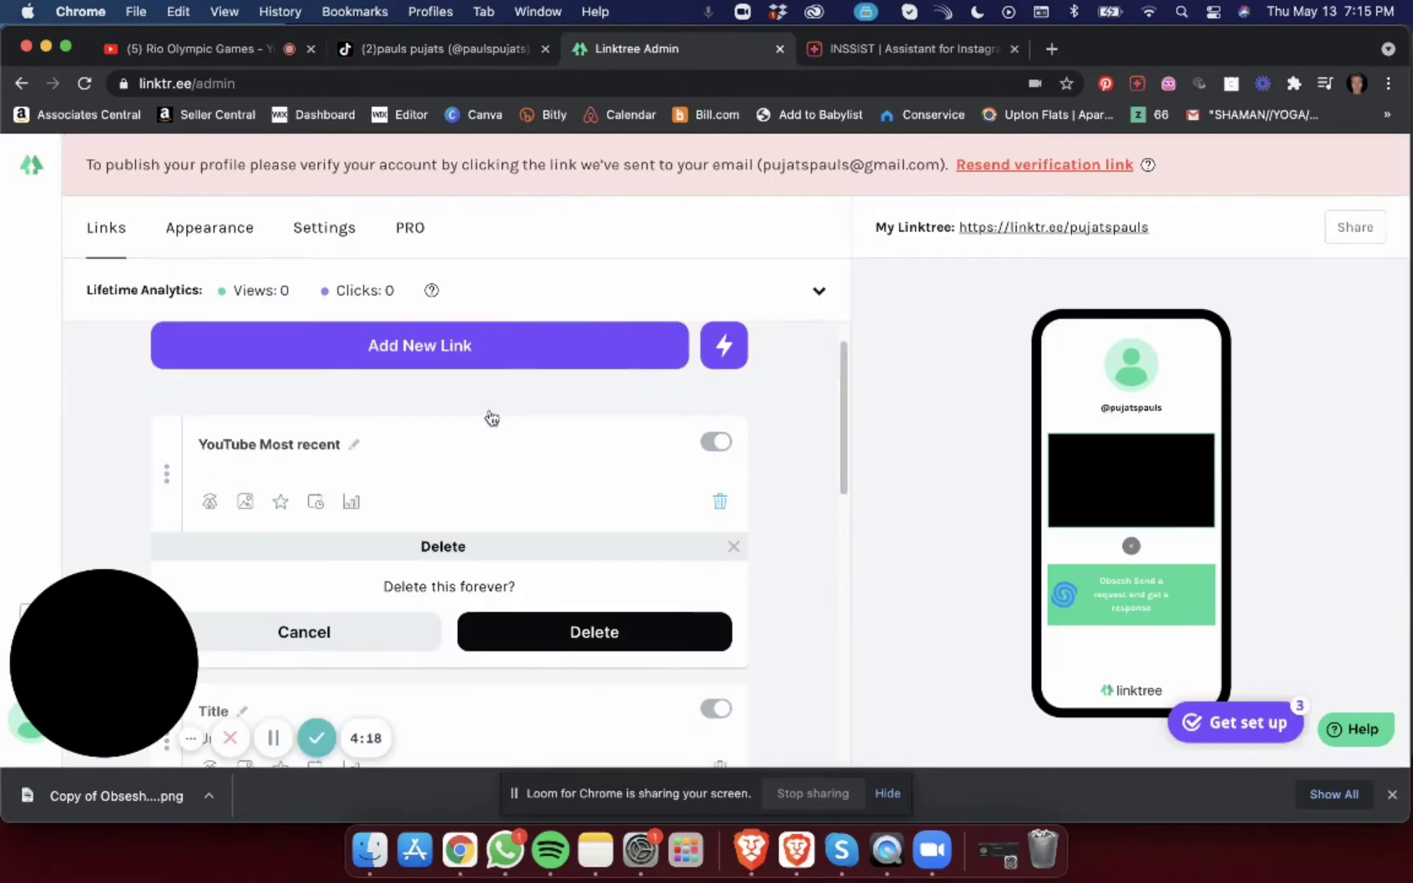
{"action": "left_click", "coordinate": [215, 475]}
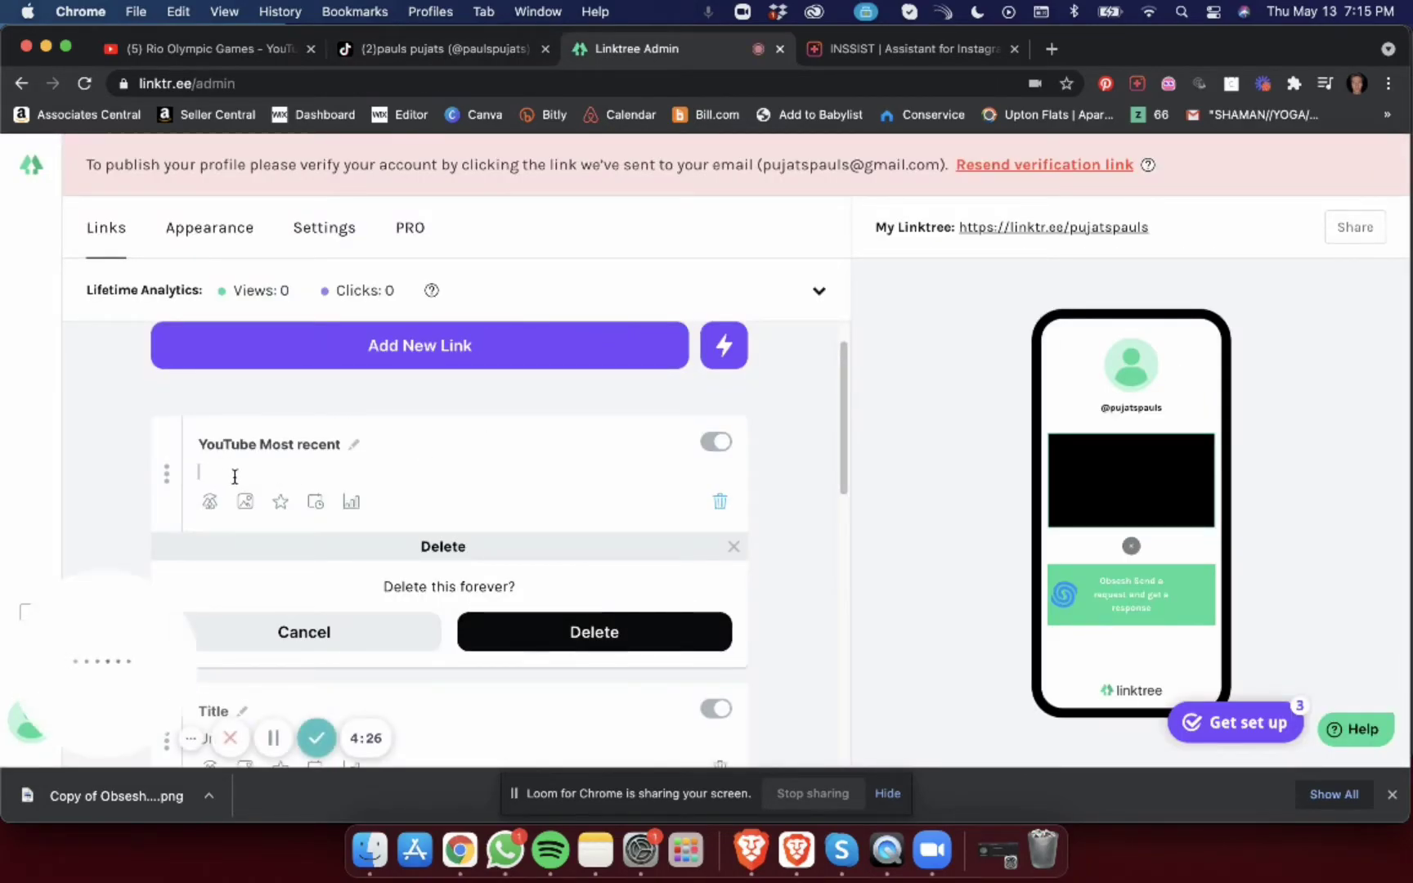
{"action": "key", "text": "super+v"}
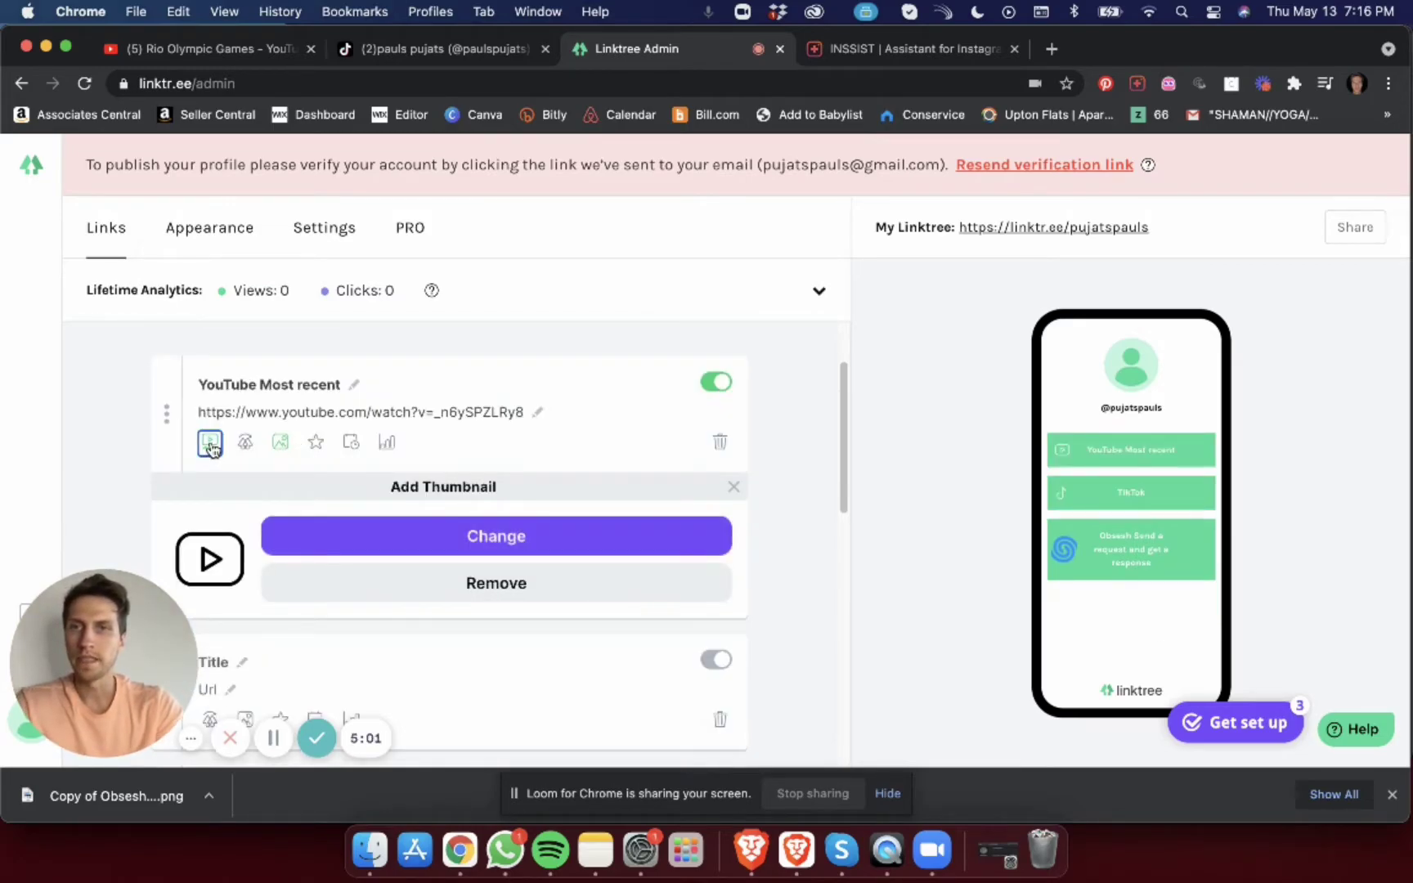
Set the YouTube card's video option to 'Embed this video on my Linktree'
{"action": "left_click", "coordinate": [211, 444]}
{"action": "scroll", "coordinate": [263, 554], "scroll_direction": "down", "scroll_amount": 2}
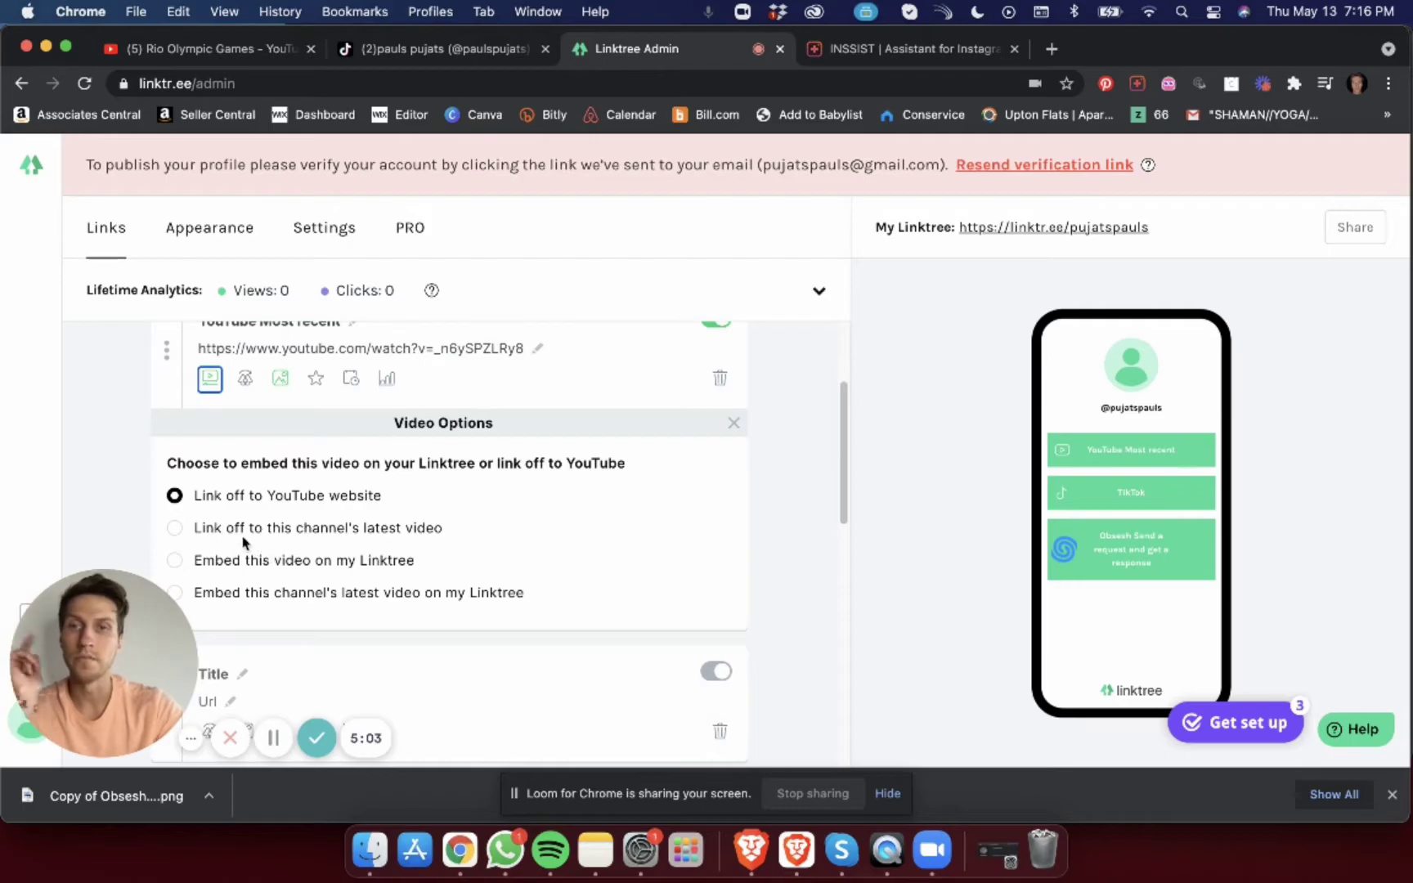
{"action": "scroll", "coordinate": [237, 544], "scroll_direction": "down", "scroll_amount": 1}
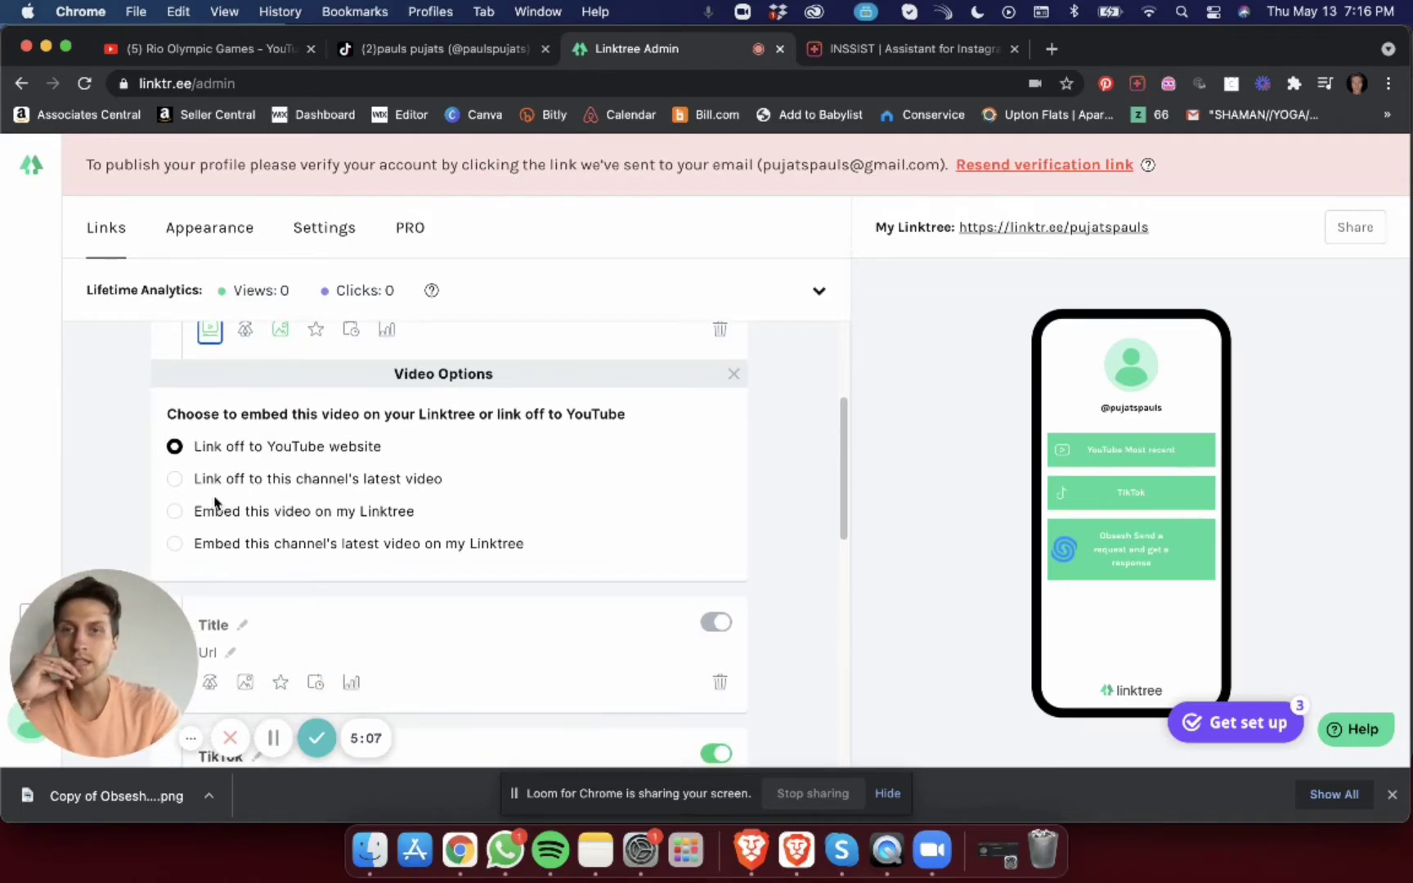
{"action": "left_click", "coordinate": [174, 480]}
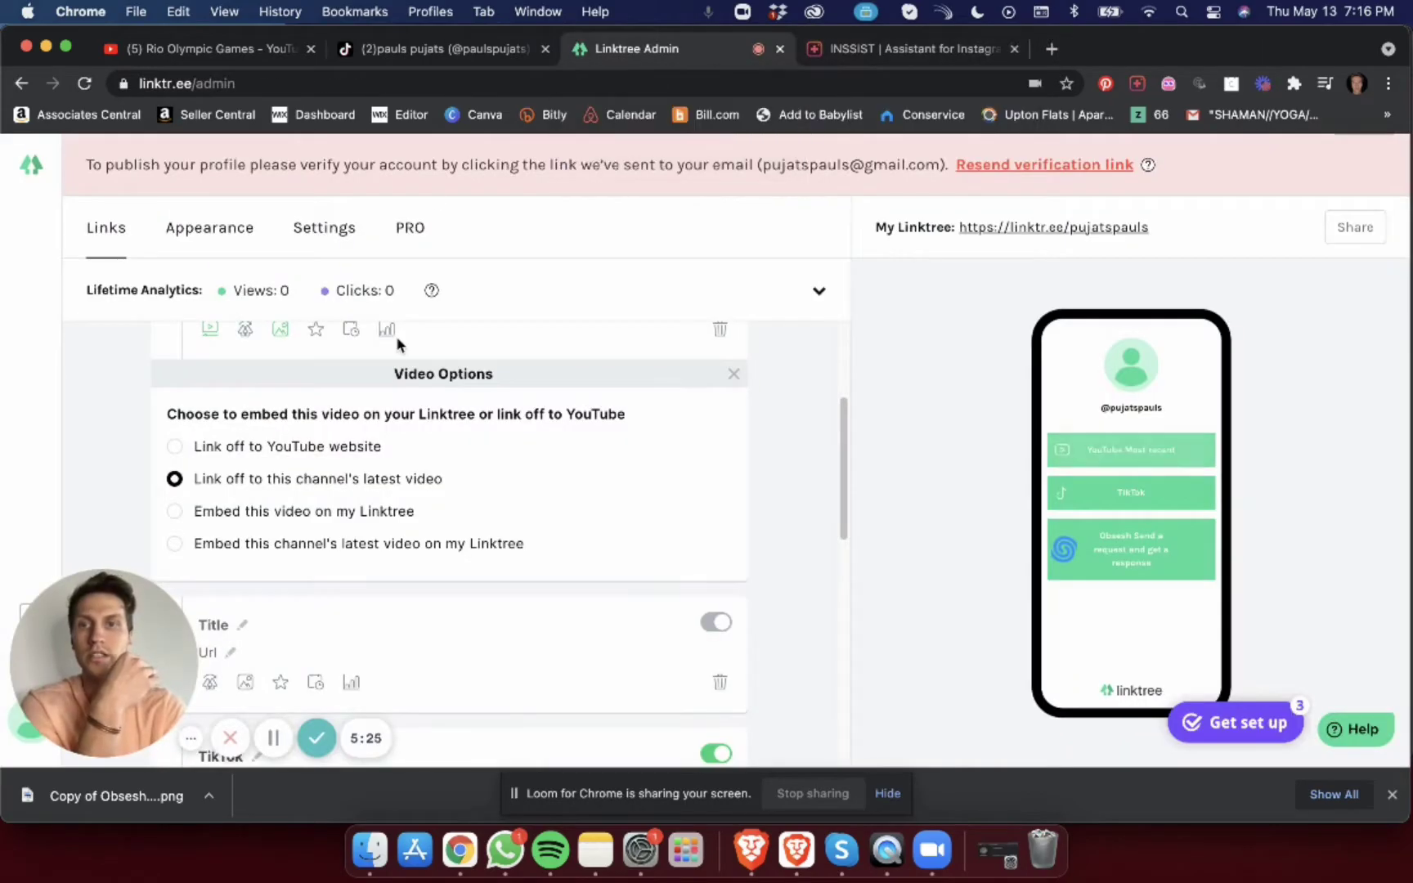
{"action": "left_click", "coordinate": [176, 513]}
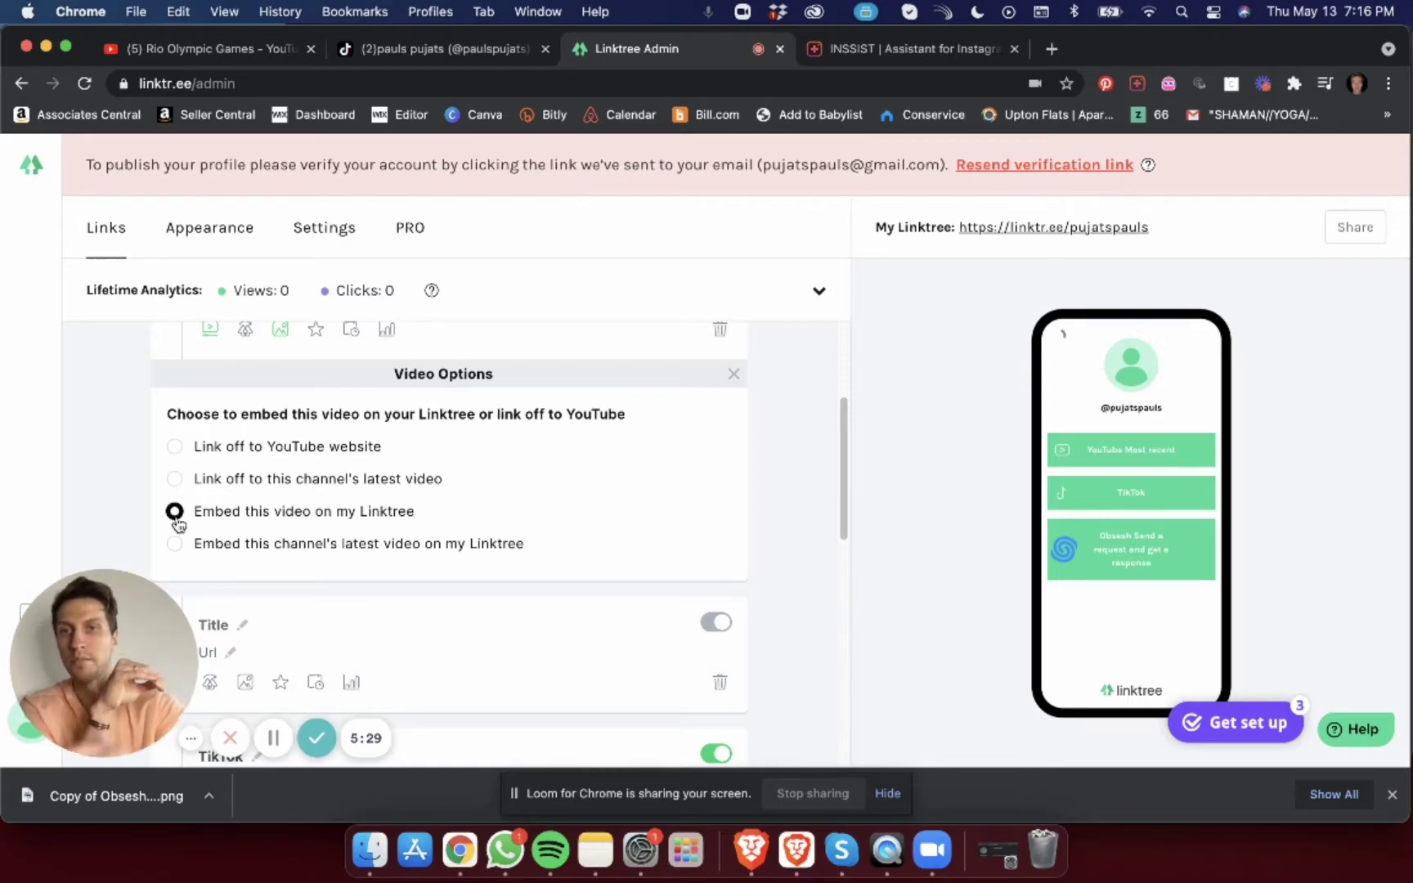
Test-play and pause the embedded Rio Olympic Games video in the preview
{"action": "left_click", "coordinate": [1127, 450]}
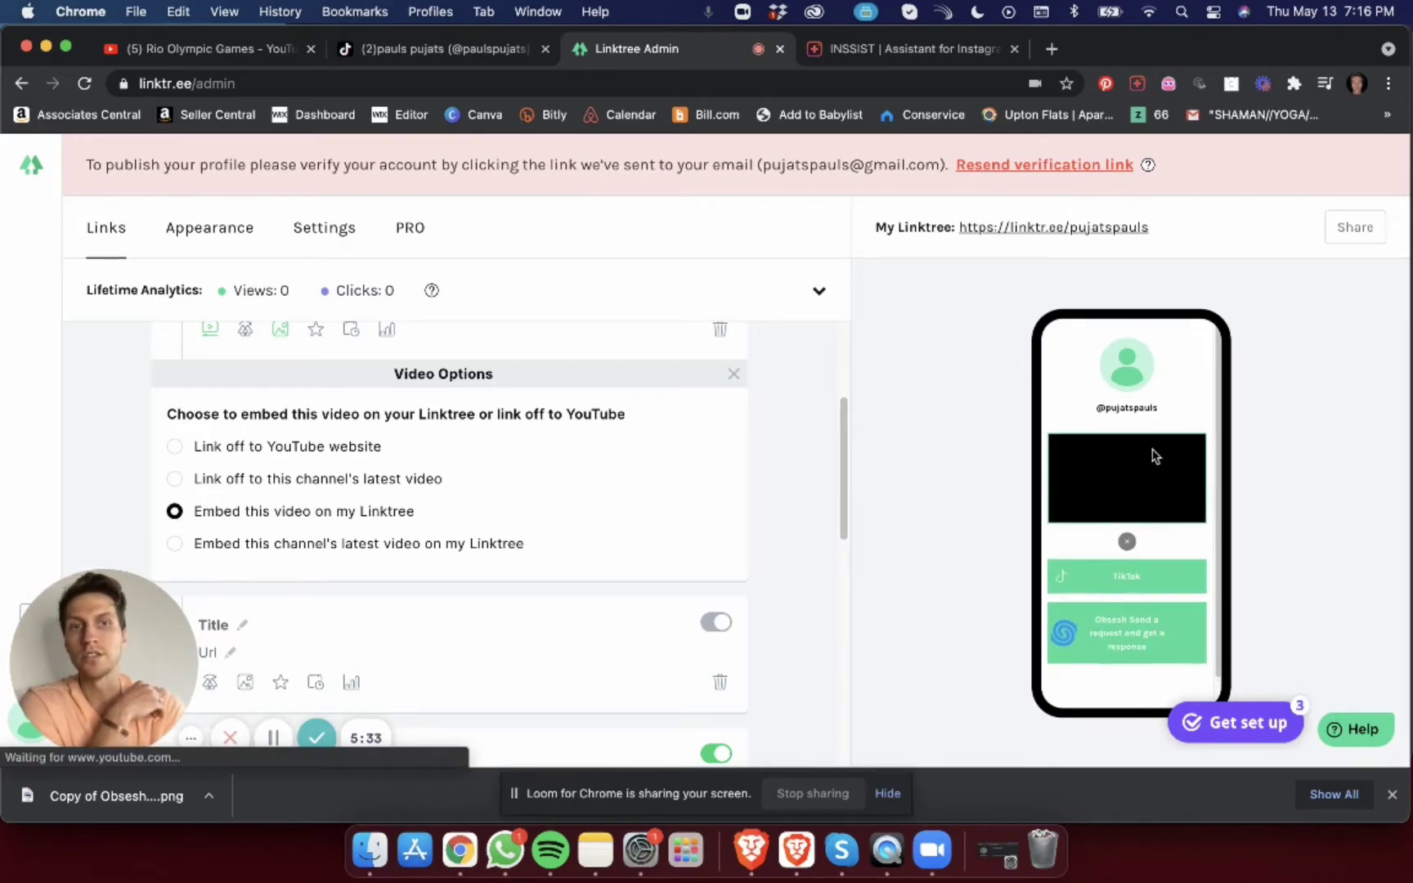
{"action": "left_click", "coordinate": [1127, 483]}
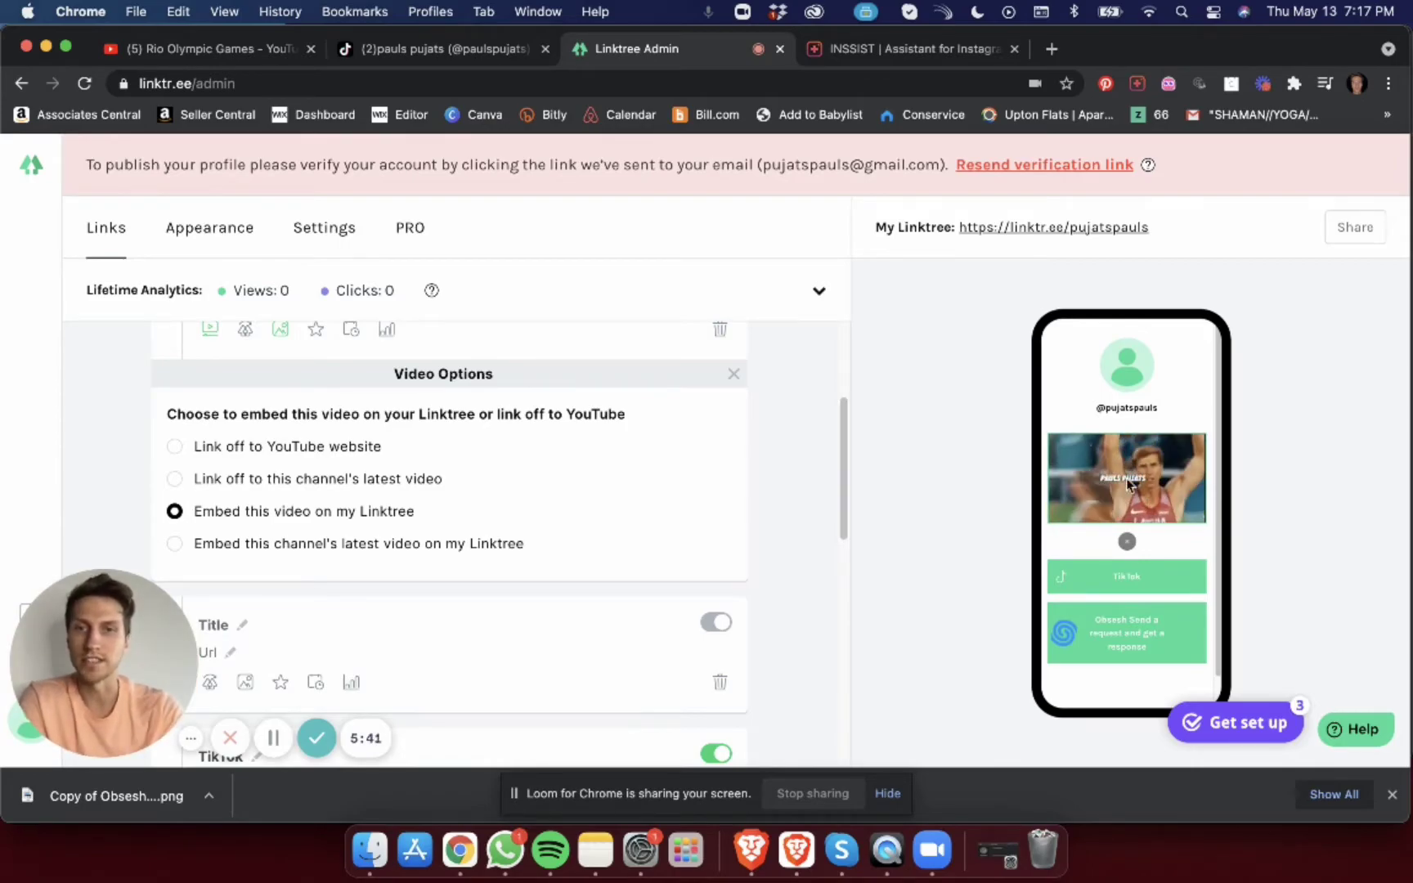
{"action": "left_click", "coordinate": [1067, 515]}
{"action": "scroll", "coordinate": [543, 577], "scroll_direction": "up", "scroll_amount": 3}
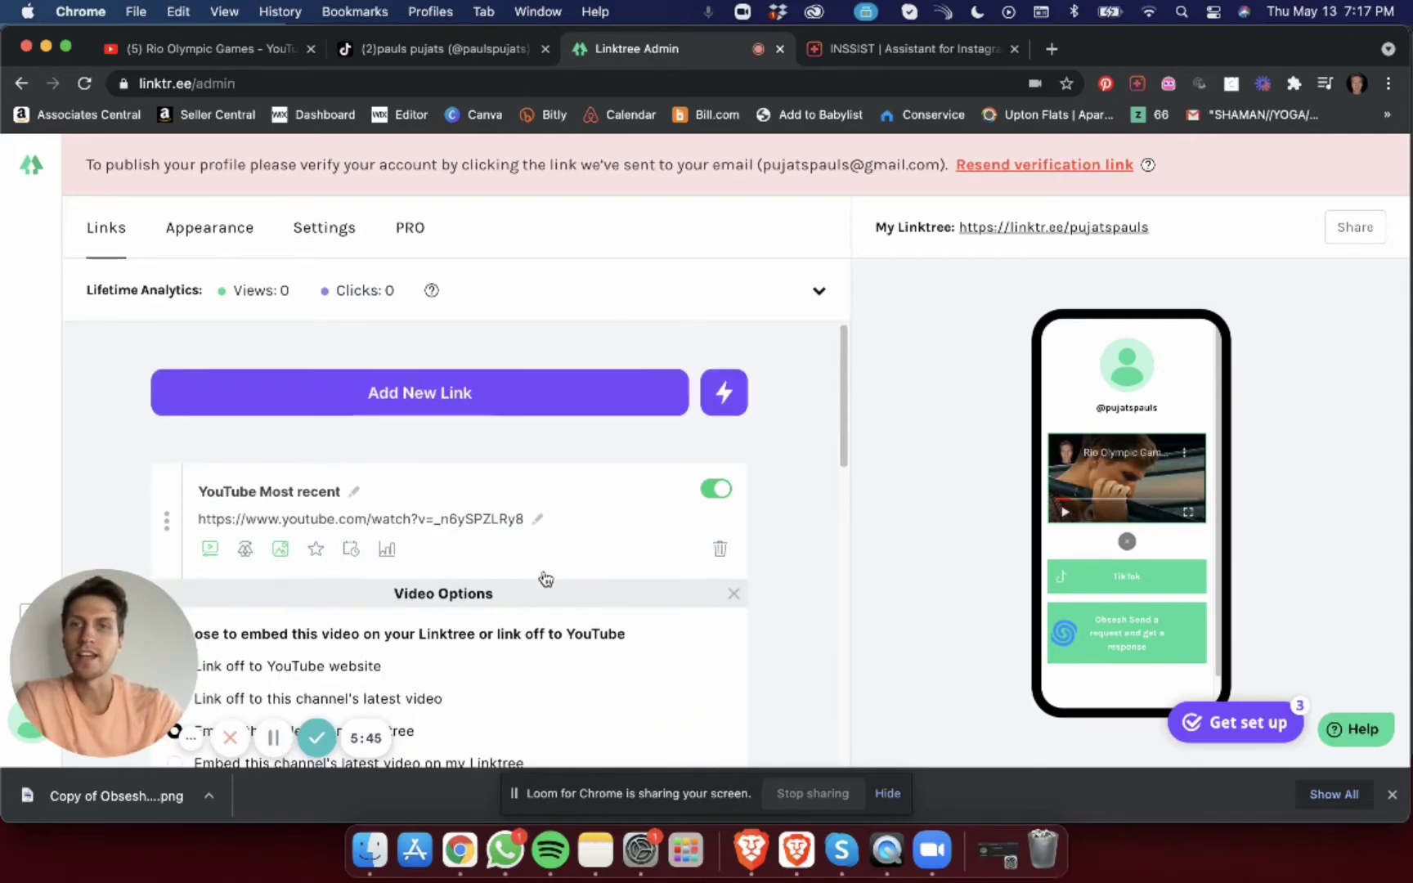
{"action": "scroll", "coordinate": [544, 577], "scroll_direction": "down", "scroll_amount": 5}
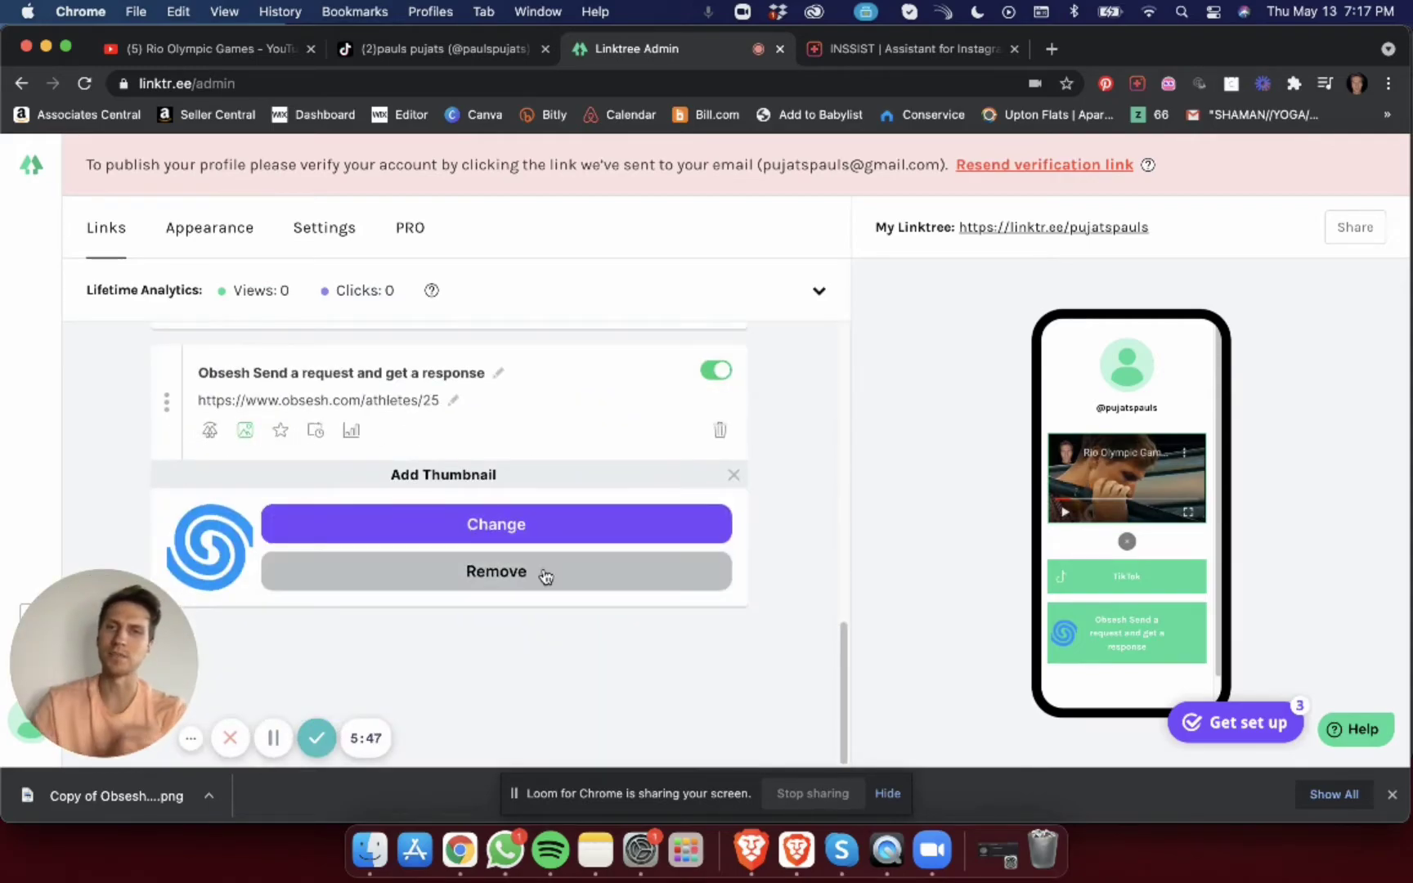
{"action": "scroll", "coordinate": [347, 404], "scroll_direction": "up", "scroll_amount": 10}
Open the Appearance profile settings with the cursor in the Profile Title field
{"action": "left_click", "coordinate": [218, 230]}
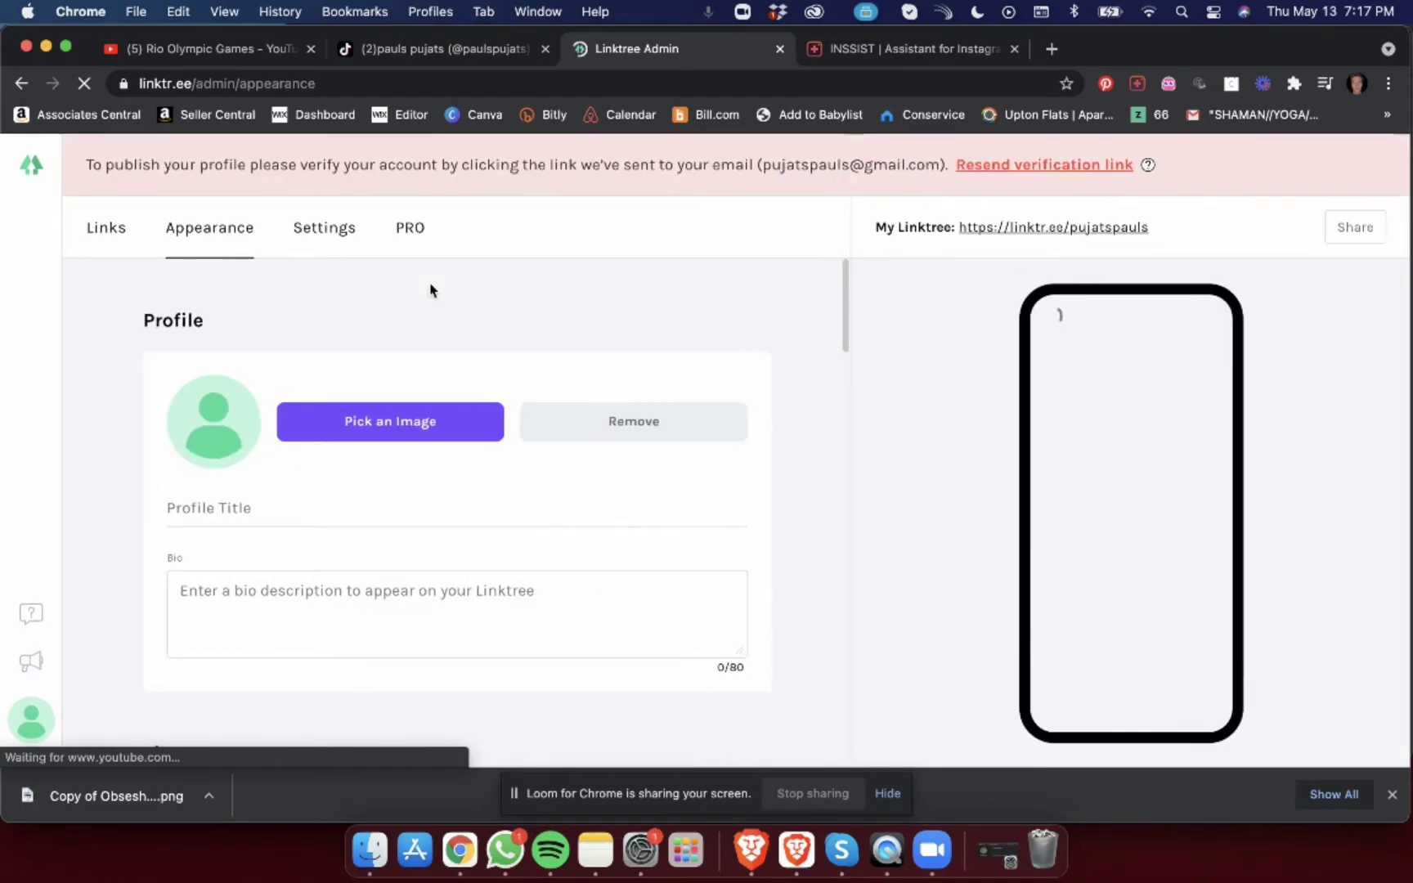
{"action": "scroll", "coordinate": [252, 435], "scroll_direction": "down", "scroll_amount": 2}
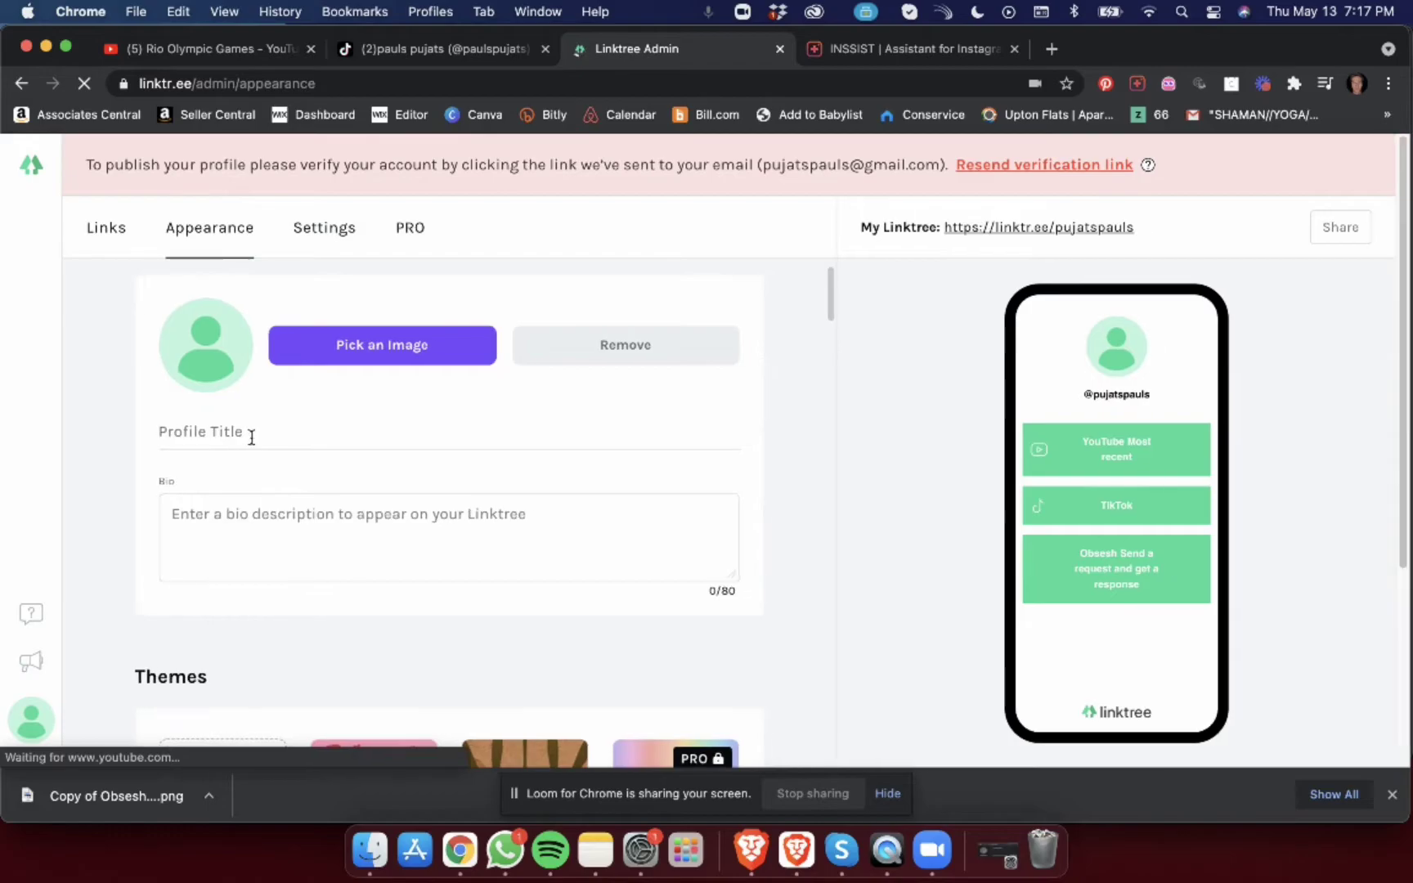
{"action": "left_click", "coordinate": [251, 437]}
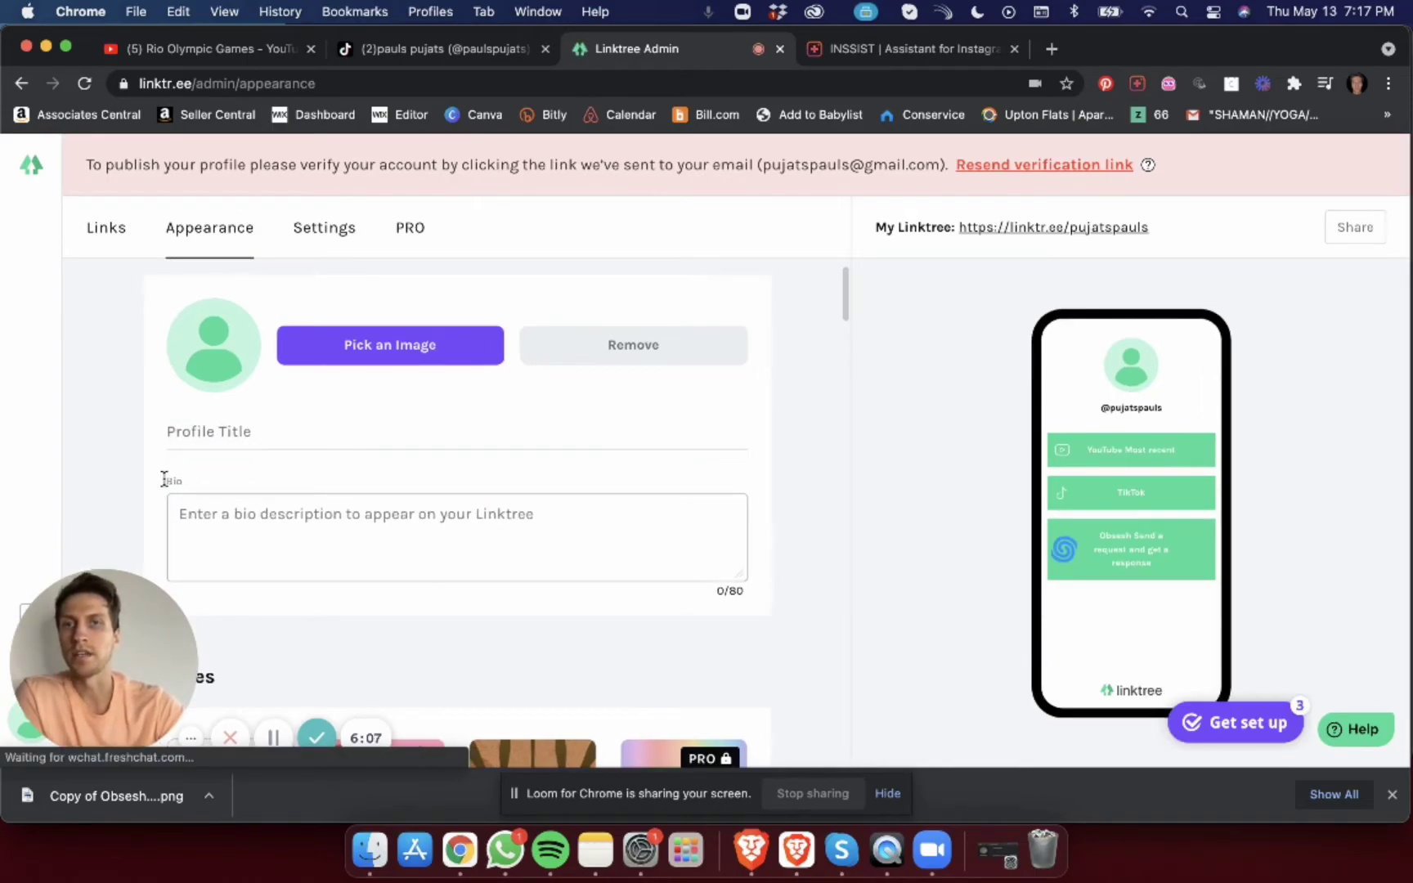
{"action": "left_click", "coordinate": [851, 53]}
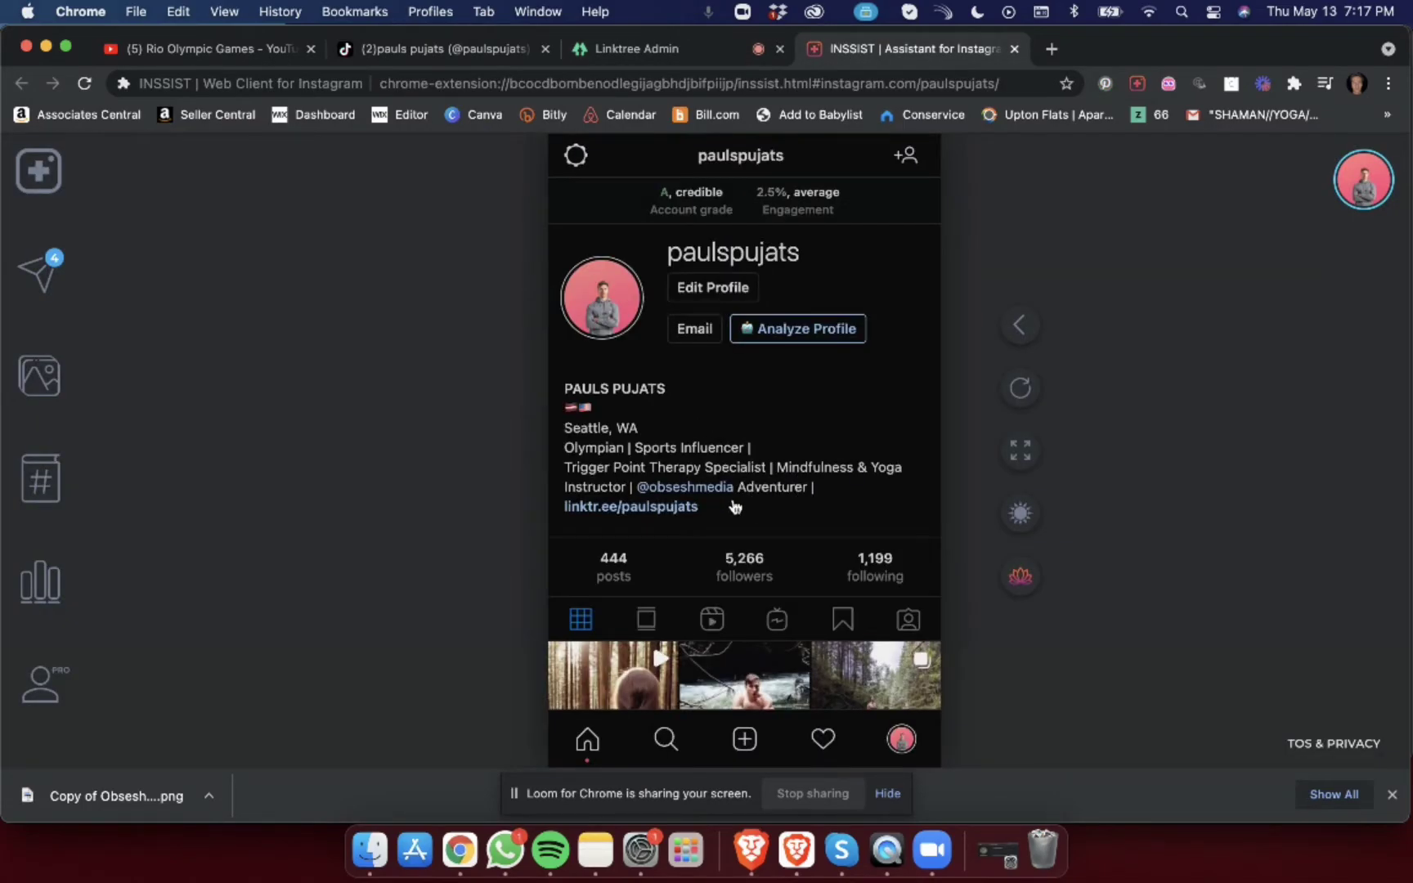
{"action": "left_click_drag", "start_coordinate": [833, 499], "coordinate": [561, 427]}
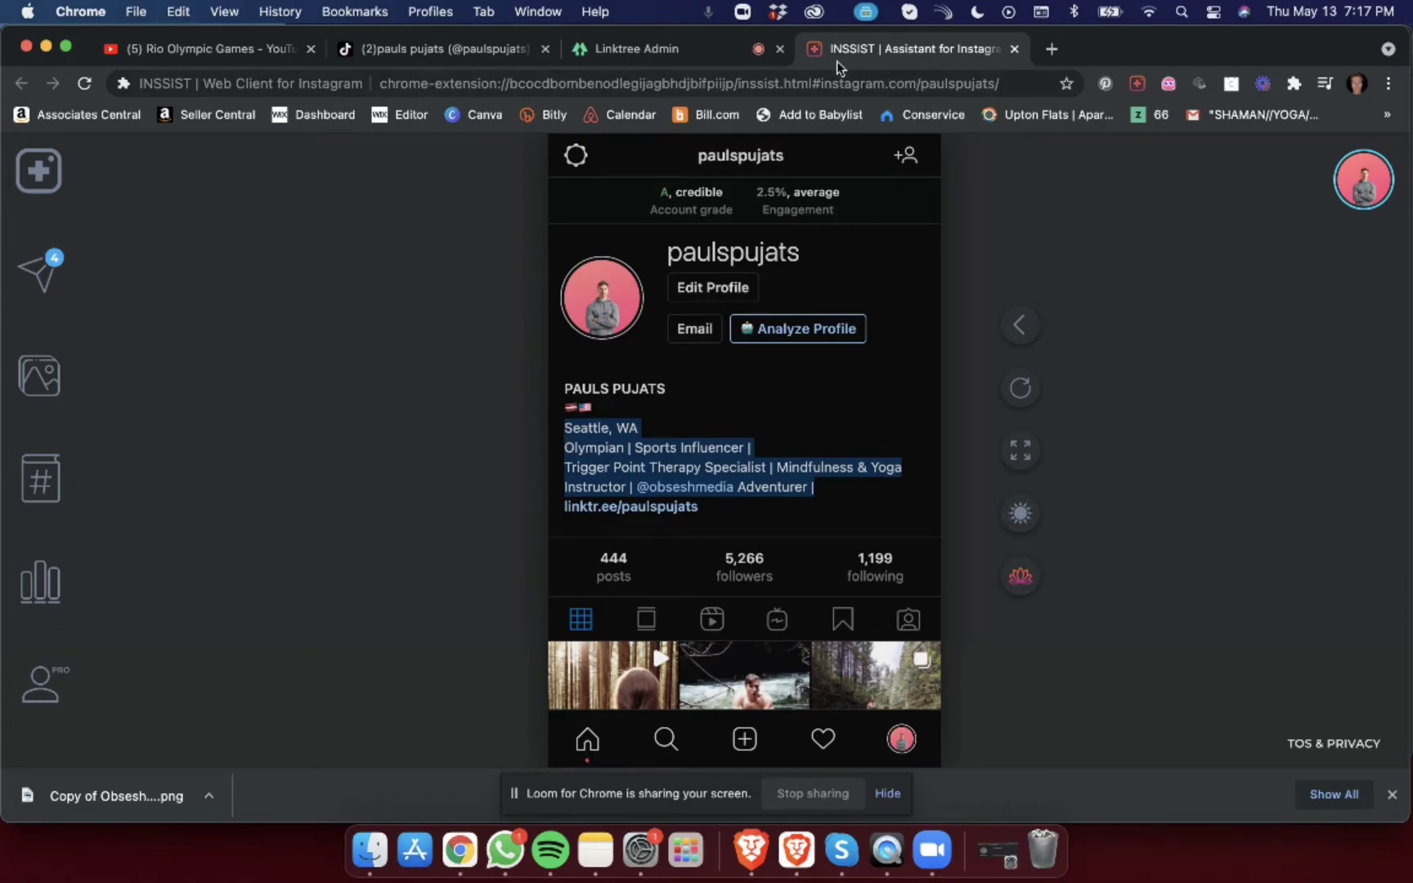
Paste the Instagram bio into Linktree's Bio and delete extra lines to fit 80 characters
{"action": "left_click", "coordinate": [627, 51]}
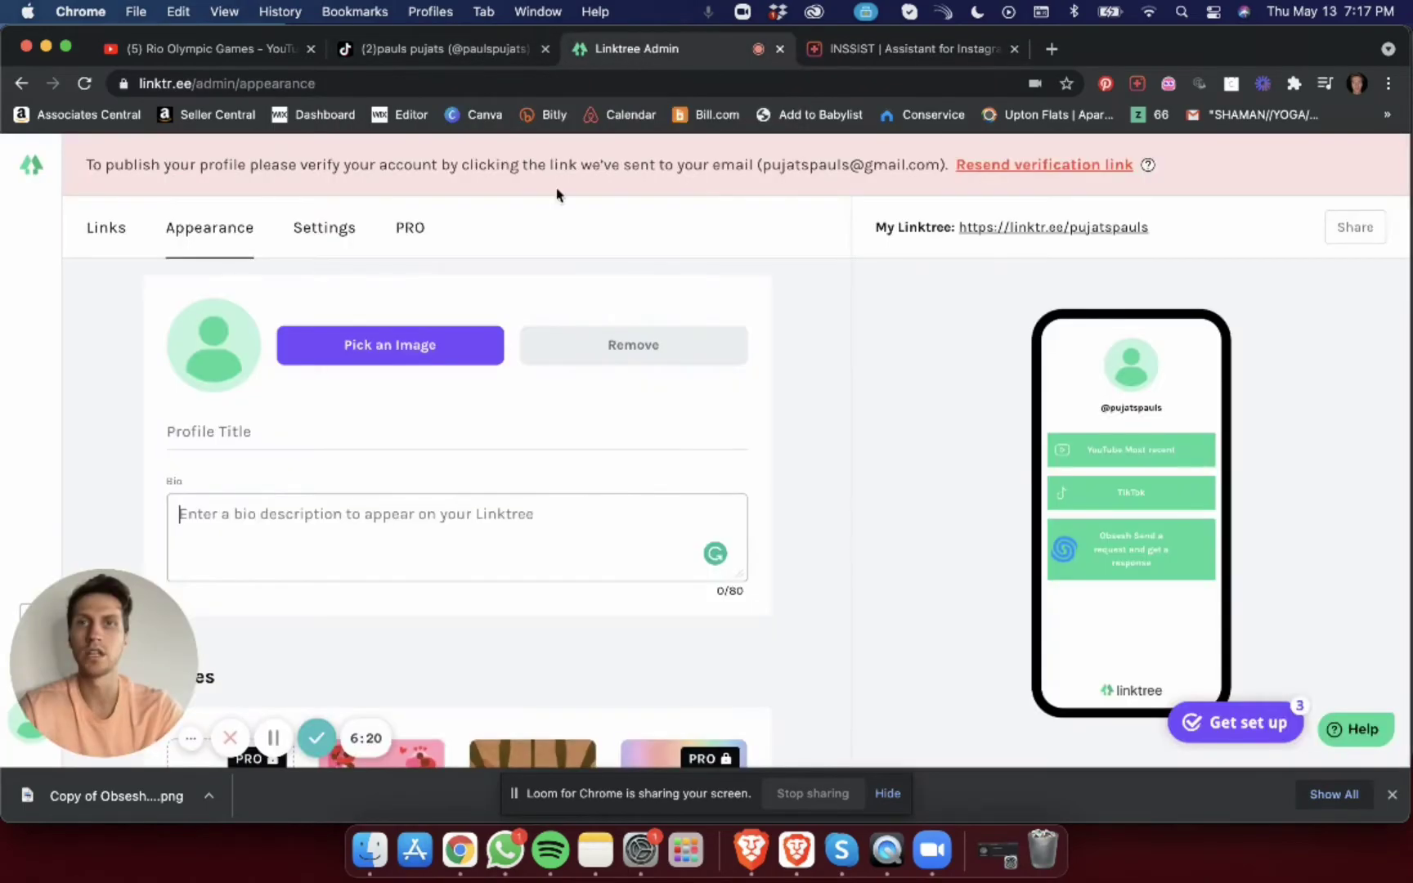
{"action": "left_click", "coordinate": [266, 531]}
{"action": "type", "text": "Seattle, WA Olympian | Sports Influencer | Trigger Point Therapy Specialist | Mindfulness & Yoga Instructor | @obseshmedia Adventurer |"}
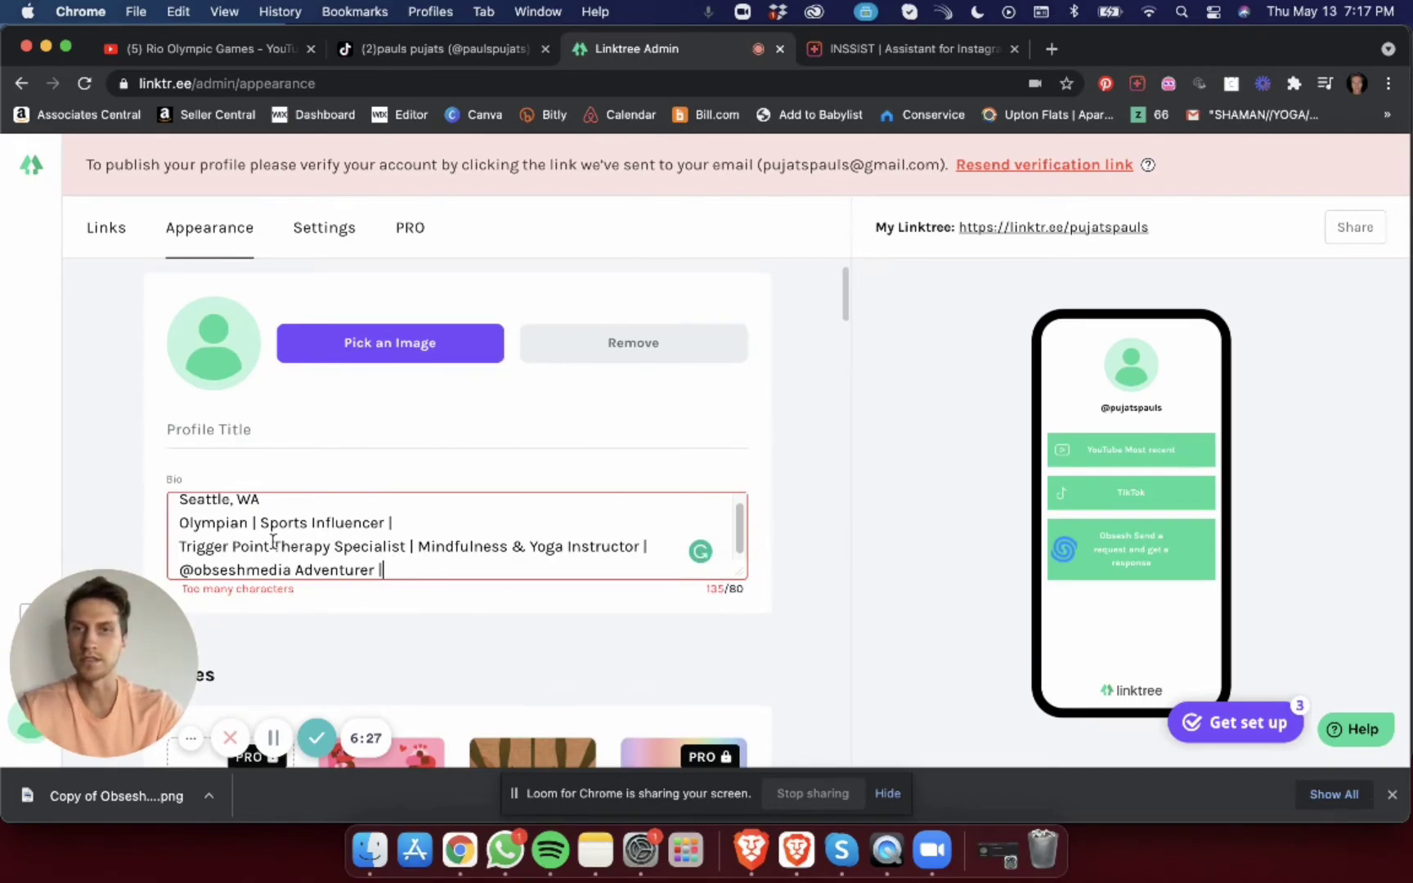
{"action": "left_click_drag", "start_coordinate": [406, 573], "coordinate": [216, 557]}
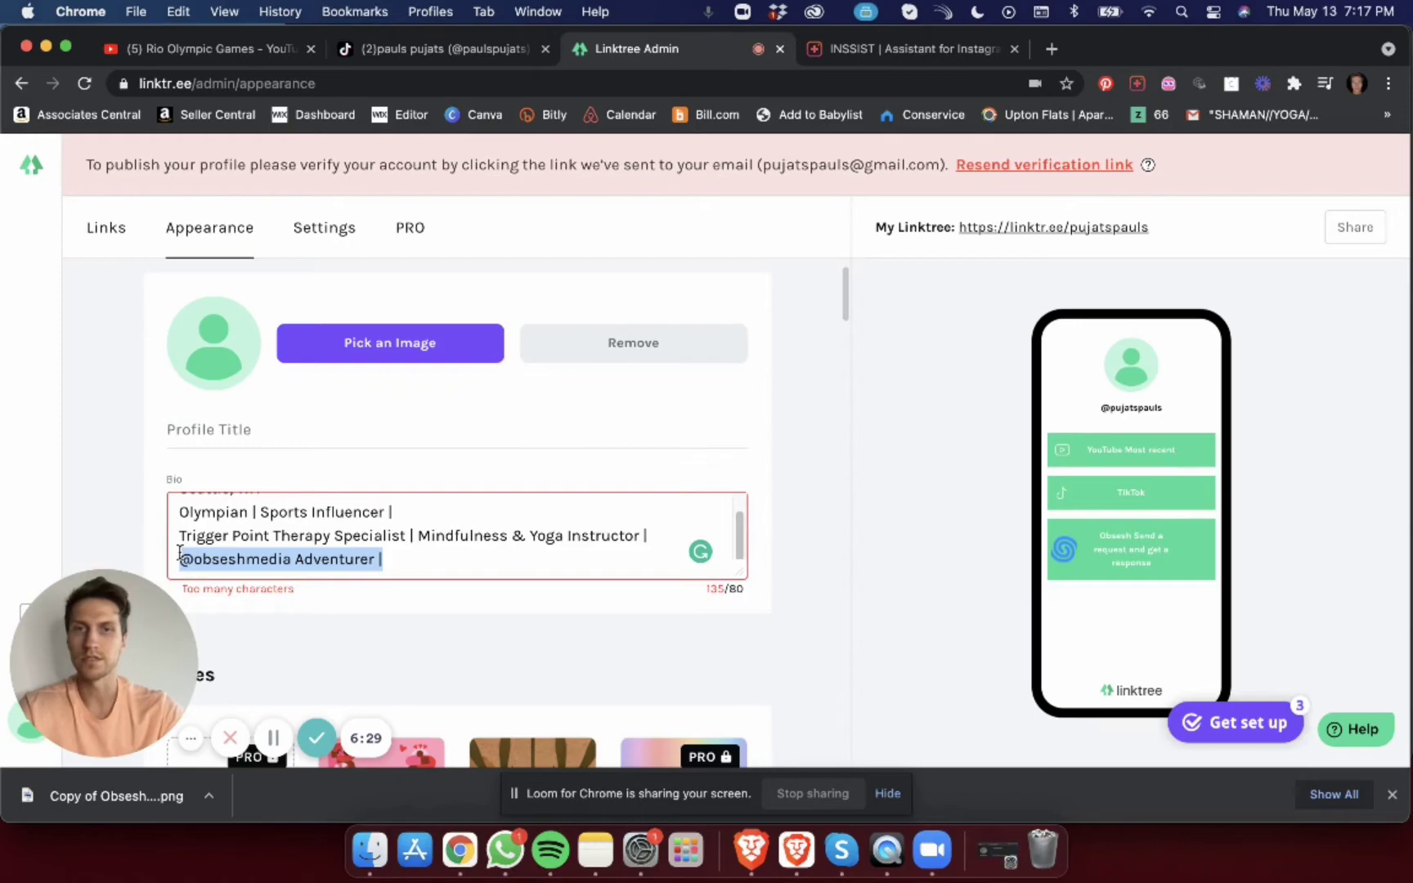
{"action": "key", "text": "BackSpace"}
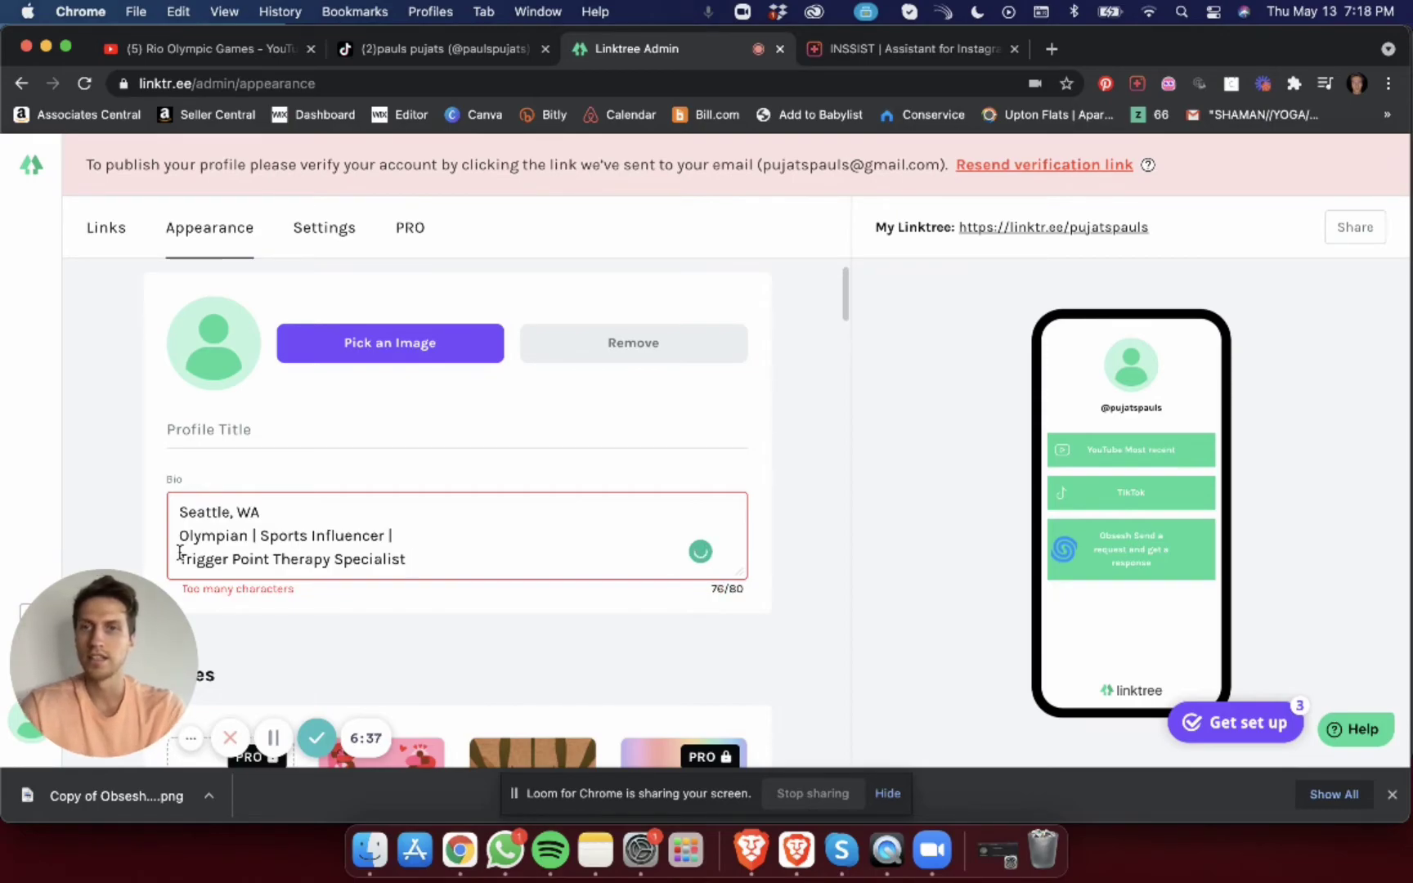
Apply the blue Spray theme to the Linktree profile
{"action": "scroll", "coordinate": [489, 617], "scroll_direction": "down", "scroll_amount": 1}
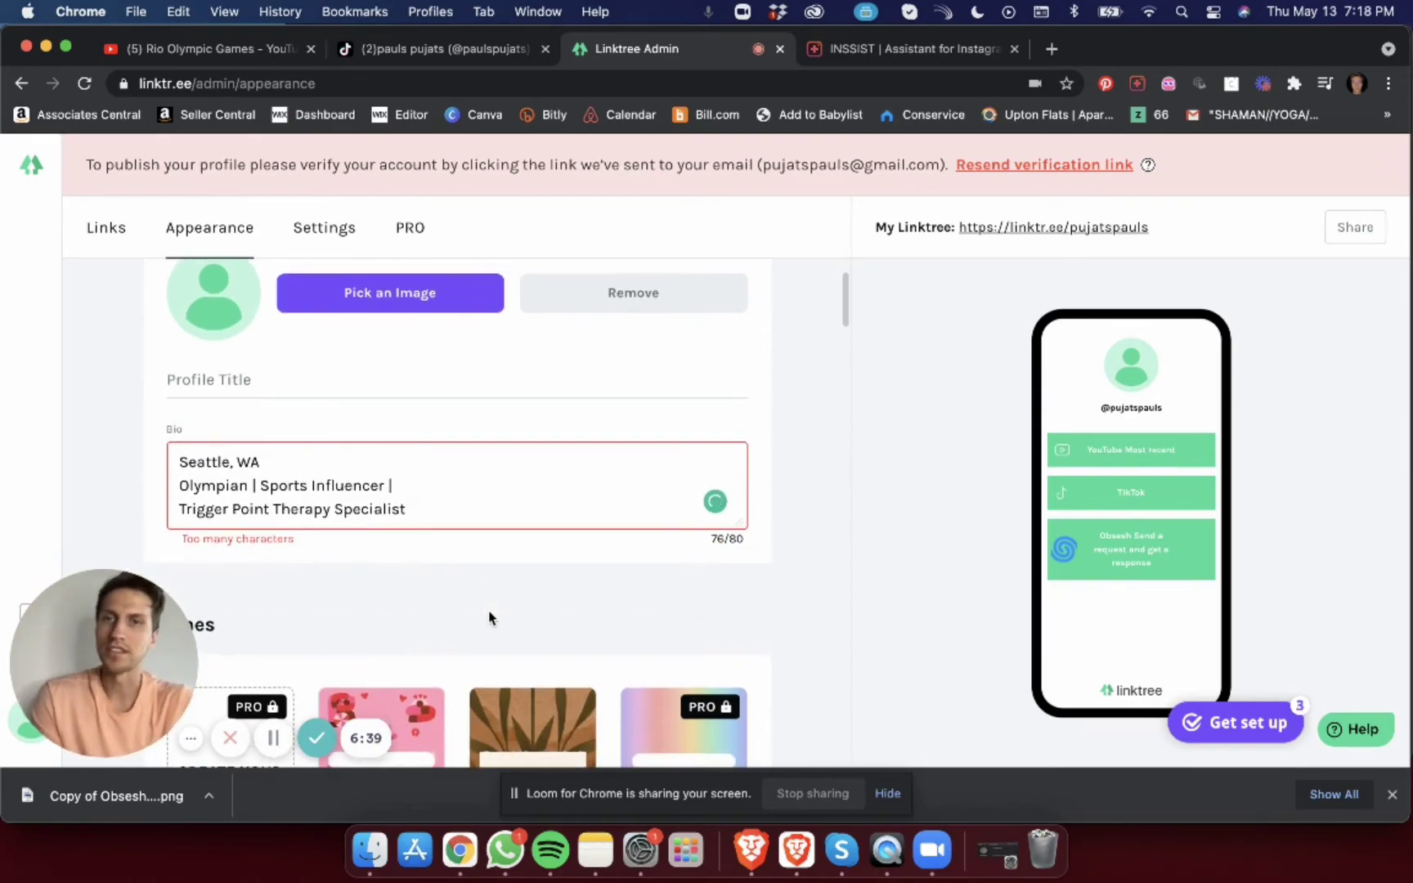
{"action": "scroll", "coordinate": [489, 617], "scroll_direction": "down", "scroll_amount": 3}
{"action": "scroll", "coordinate": [767, 444], "scroll_direction": "down", "scroll_amount": 3}
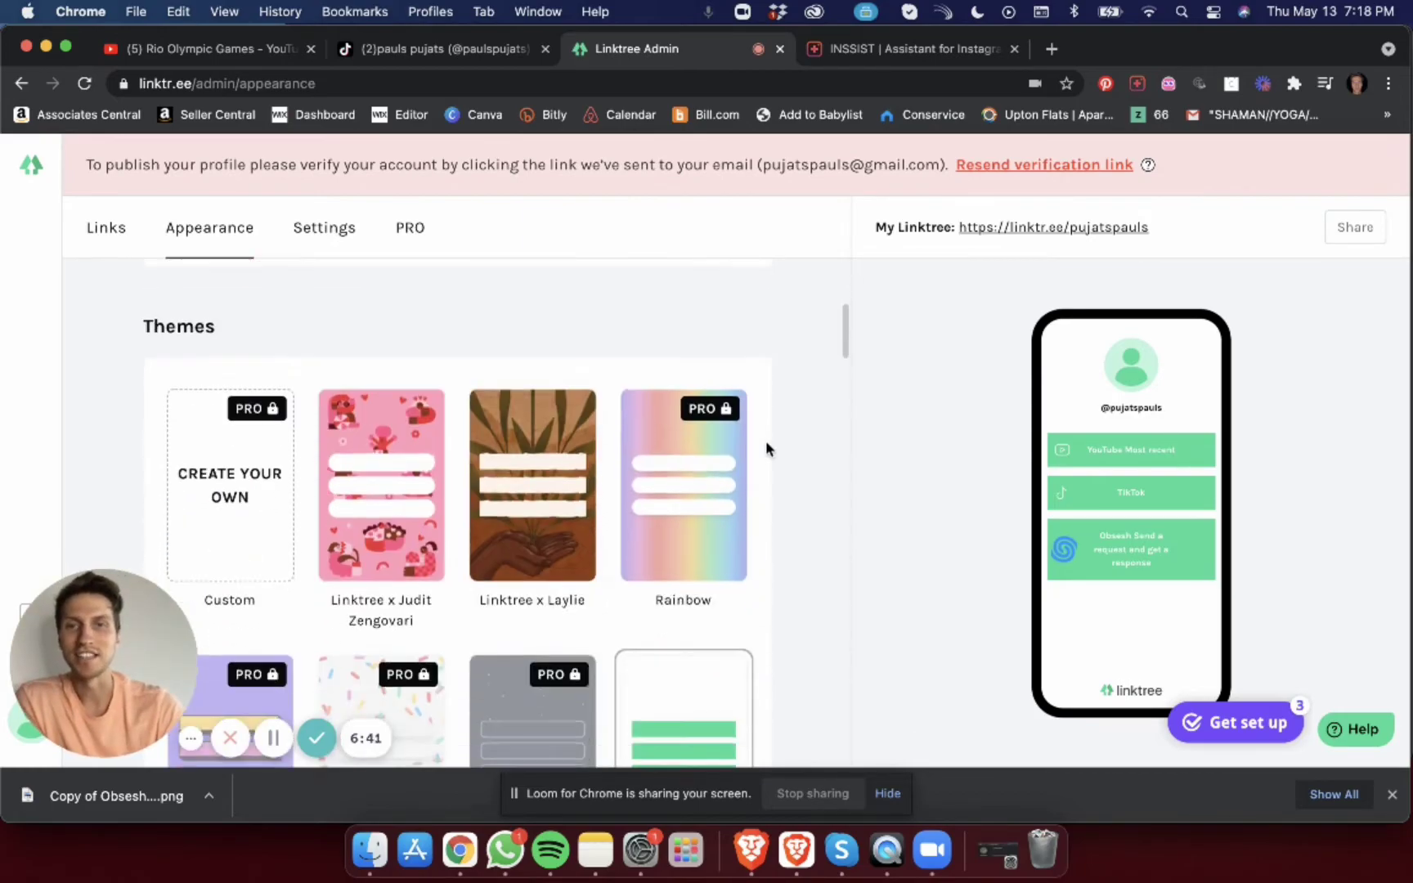
{"action": "scroll", "coordinate": [765, 441], "scroll_direction": "down", "scroll_amount": 3}
{"action": "scroll", "coordinate": [765, 441], "scroll_direction": "down", "scroll_amount": 3}
{"action": "scroll", "coordinate": [524, 589], "scroll_direction": "down", "scroll_amount": 2}
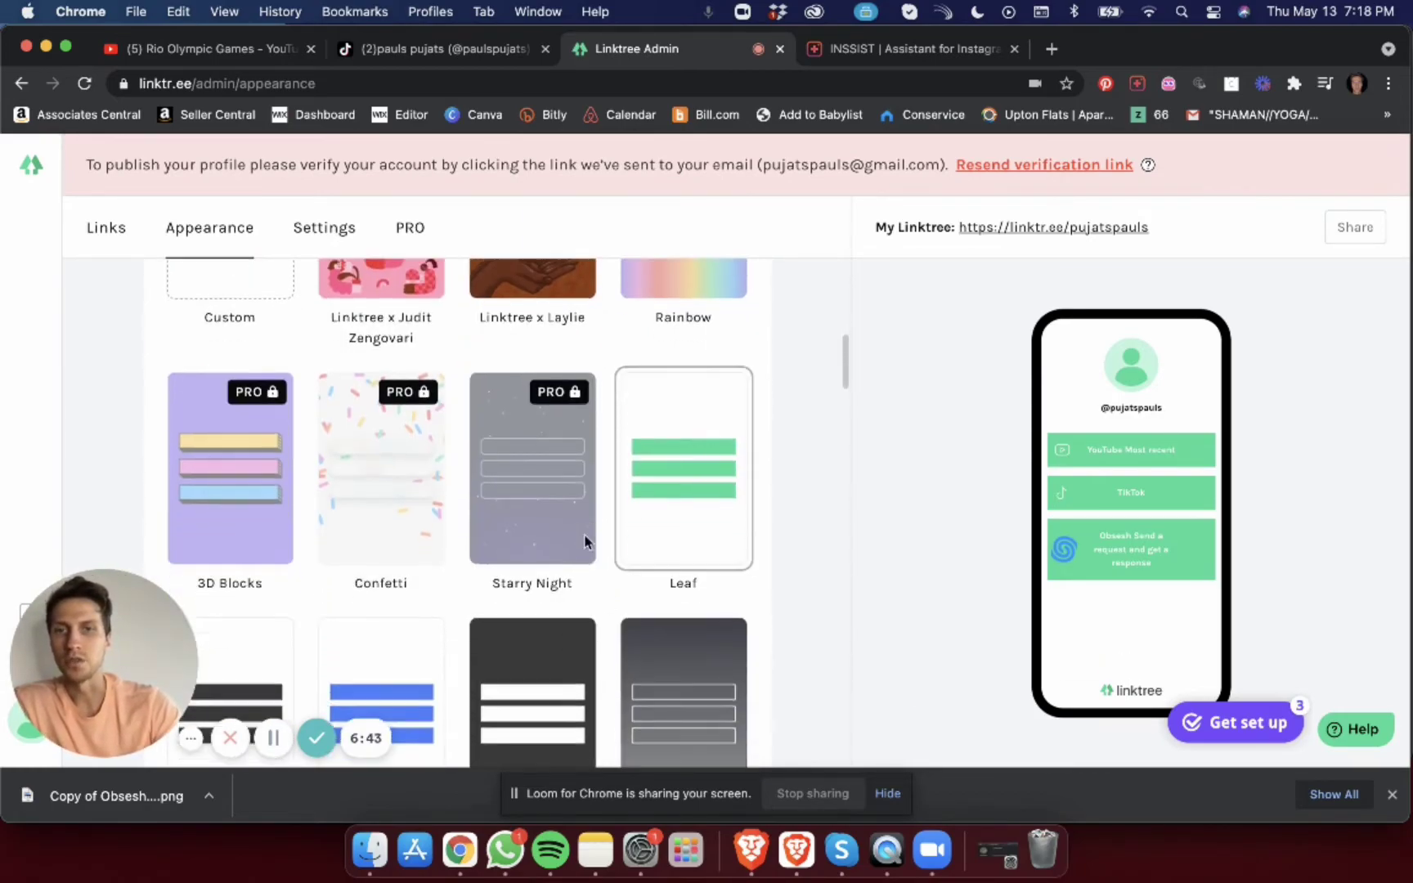
{"action": "scroll", "coordinate": [572, 540], "scroll_direction": "down", "scroll_amount": 3}
{"action": "scroll", "coordinate": [582, 541], "scroll_direction": "down", "scroll_amount": 3}
{"action": "scroll", "coordinate": [529, 487], "scroll_direction": "down", "scroll_amount": 1}
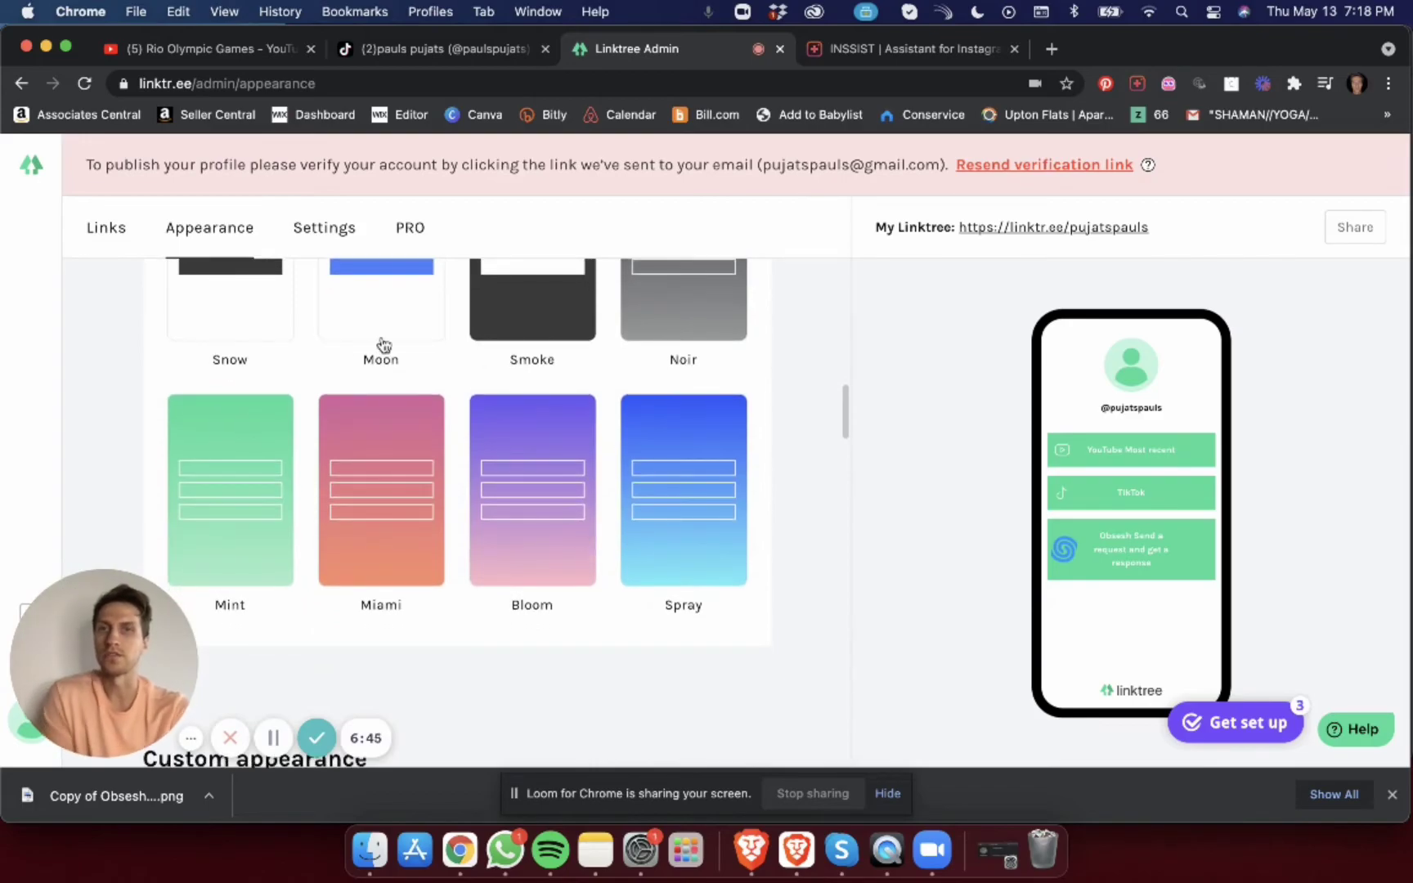
{"action": "left_click", "coordinate": [683, 476]}
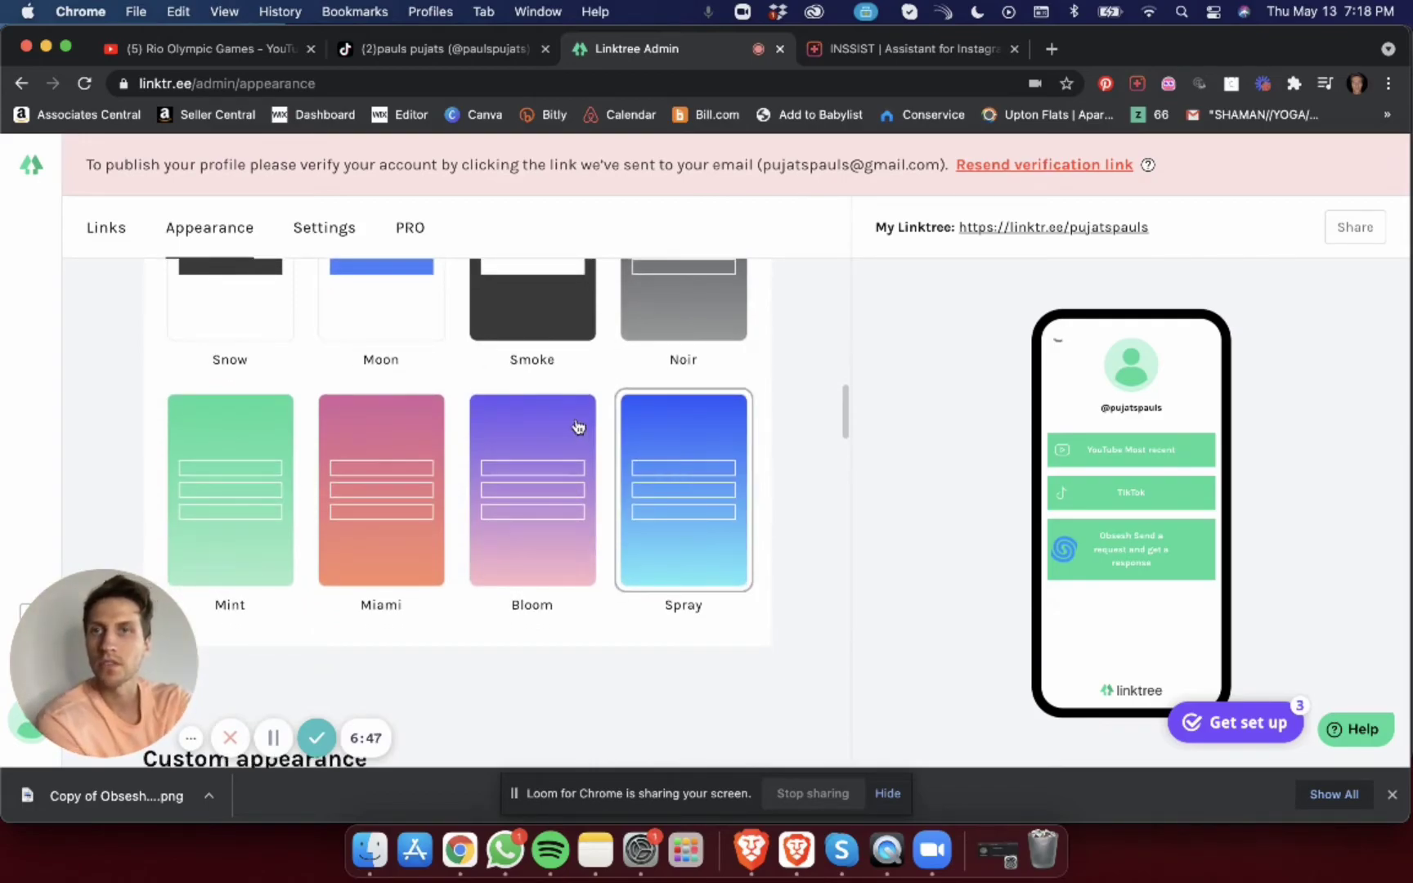
Scroll the Appearance page back toward the Profile image settings
{"action": "scroll", "coordinate": [622, 450], "scroll_direction": "up", "scroll_amount": 5}
{"action": "scroll", "coordinate": [589, 433], "scroll_direction": "up", "scroll_amount": 1}
{"action": "scroll", "coordinate": [576, 424], "scroll_direction": "down", "scroll_amount": 2}
{"action": "scroll", "coordinate": [576, 425], "scroll_direction": "down", "scroll_amount": 2}
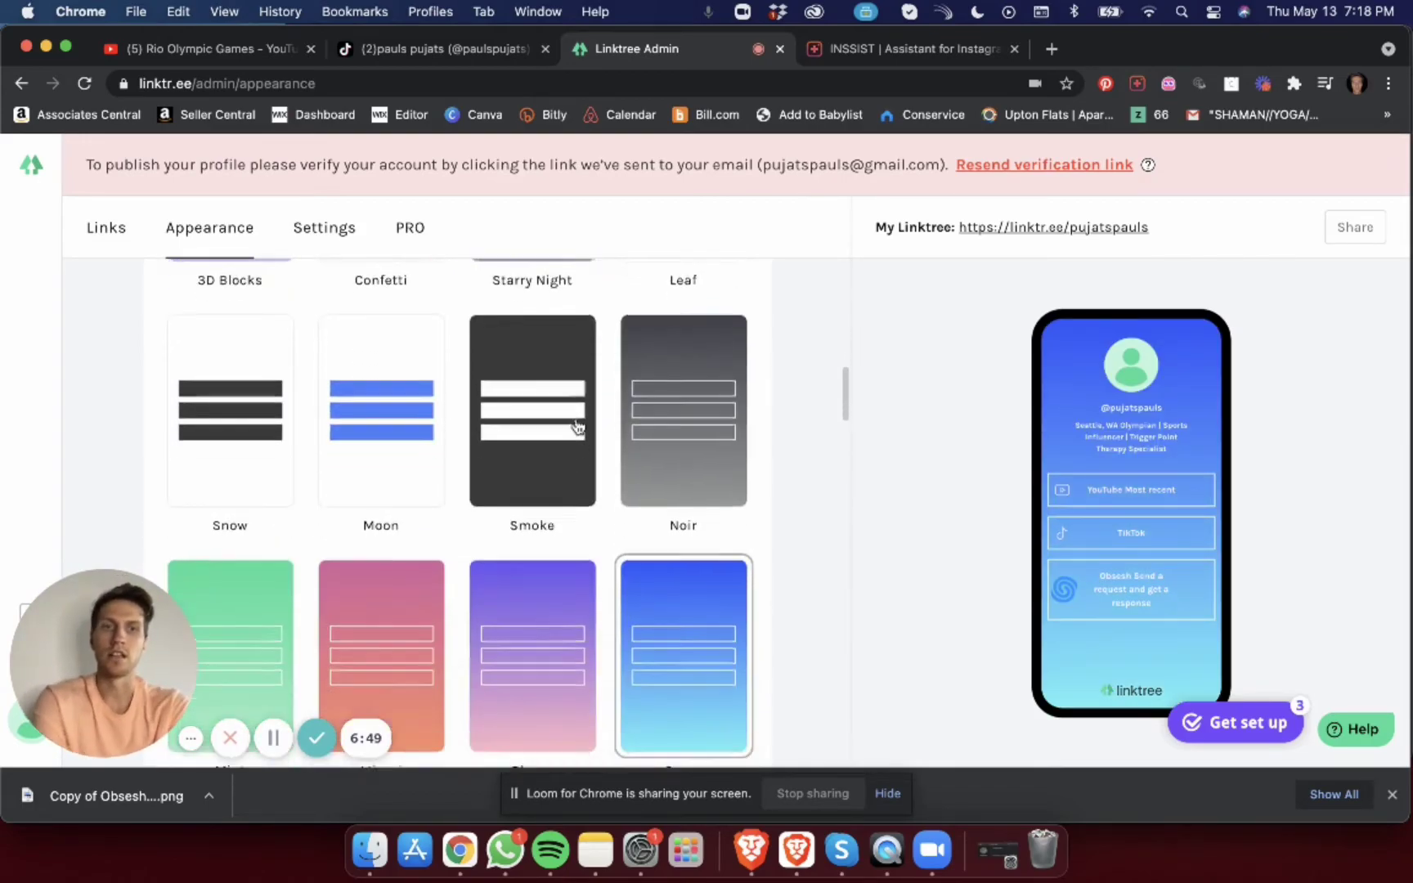
{"action": "scroll", "coordinate": [577, 425], "scroll_direction": "down", "scroll_amount": 3}
{"action": "scroll", "coordinate": [576, 425], "scroll_direction": "down", "scroll_amount": 2}
{"action": "scroll", "coordinate": [577, 425], "scroll_direction": "down", "scroll_amount": 2}
{"action": "scroll", "coordinate": [577, 424], "scroll_direction": "down", "scroll_amount": 2}
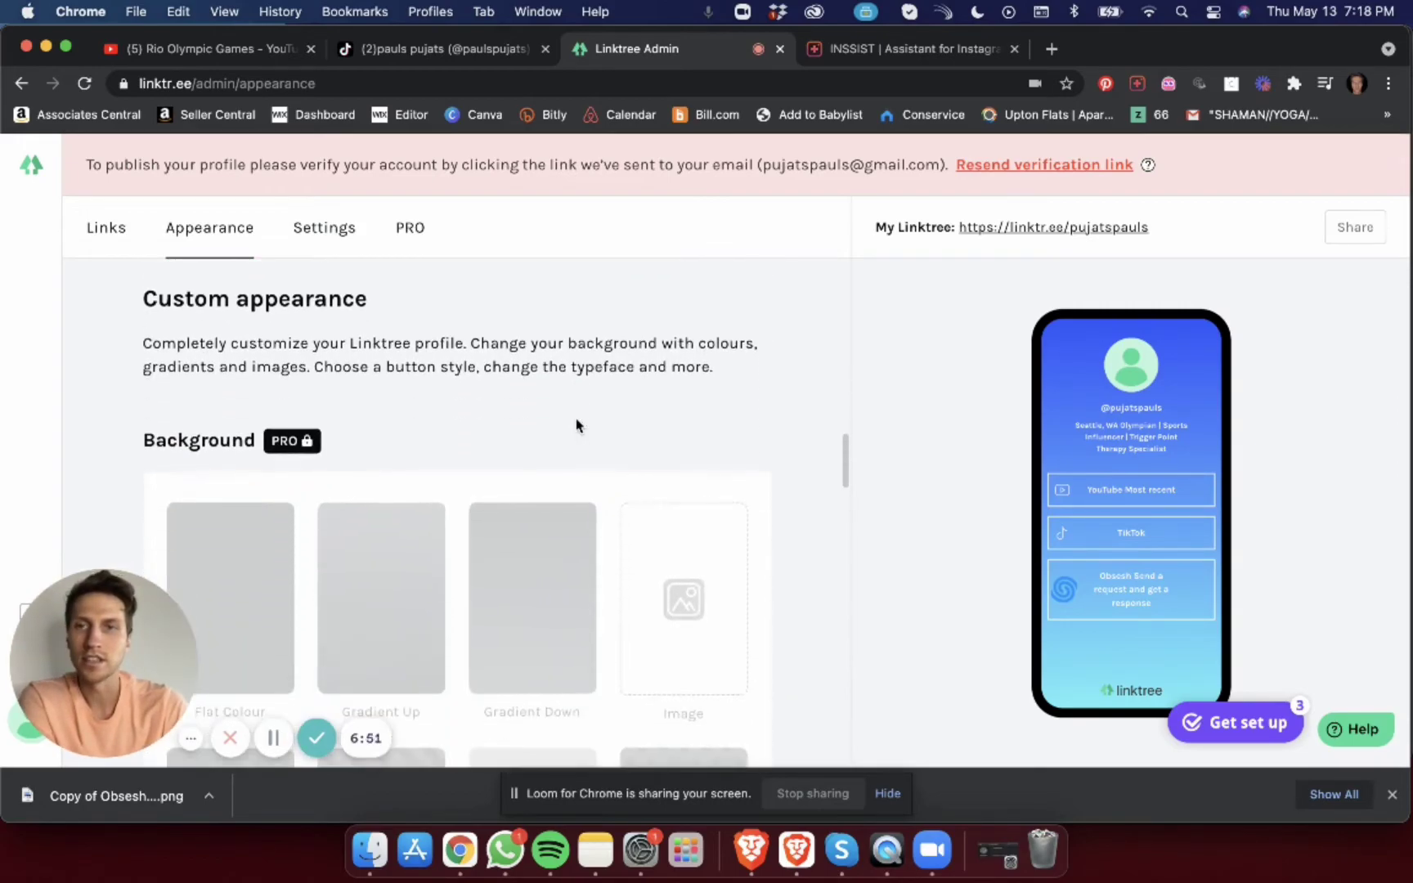
{"action": "scroll", "coordinate": [577, 425], "scroll_direction": "down", "scroll_amount": 4}
{"action": "scroll", "coordinate": [577, 424], "scroll_direction": "up", "scroll_amount": 3}
{"action": "scroll", "coordinate": [577, 424], "scroll_direction": "up", "scroll_amount": 1}
{"action": "scroll", "coordinate": [577, 425], "scroll_direction": "up", "scroll_amount": 2}
{"action": "scroll", "coordinate": [577, 424], "scroll_direction": "down", "scroll_amount": 10}
{"action": "scroll", "coordinate": [578, 426], "scroll_direction": "down", "scroll_amount": 4}
{"action": "scroll", "coordinate": [578, 426], "scroll_direction": "down", "scroll_amount": 1}
{"action": "scroll", "coordinate": [577, 425], "scroll_direction": "up", "scroll_amount": 10}
{"action": "scroll", "coordinate": [577, 425], "scroll_direction": "up", "scroll_amount": 10}
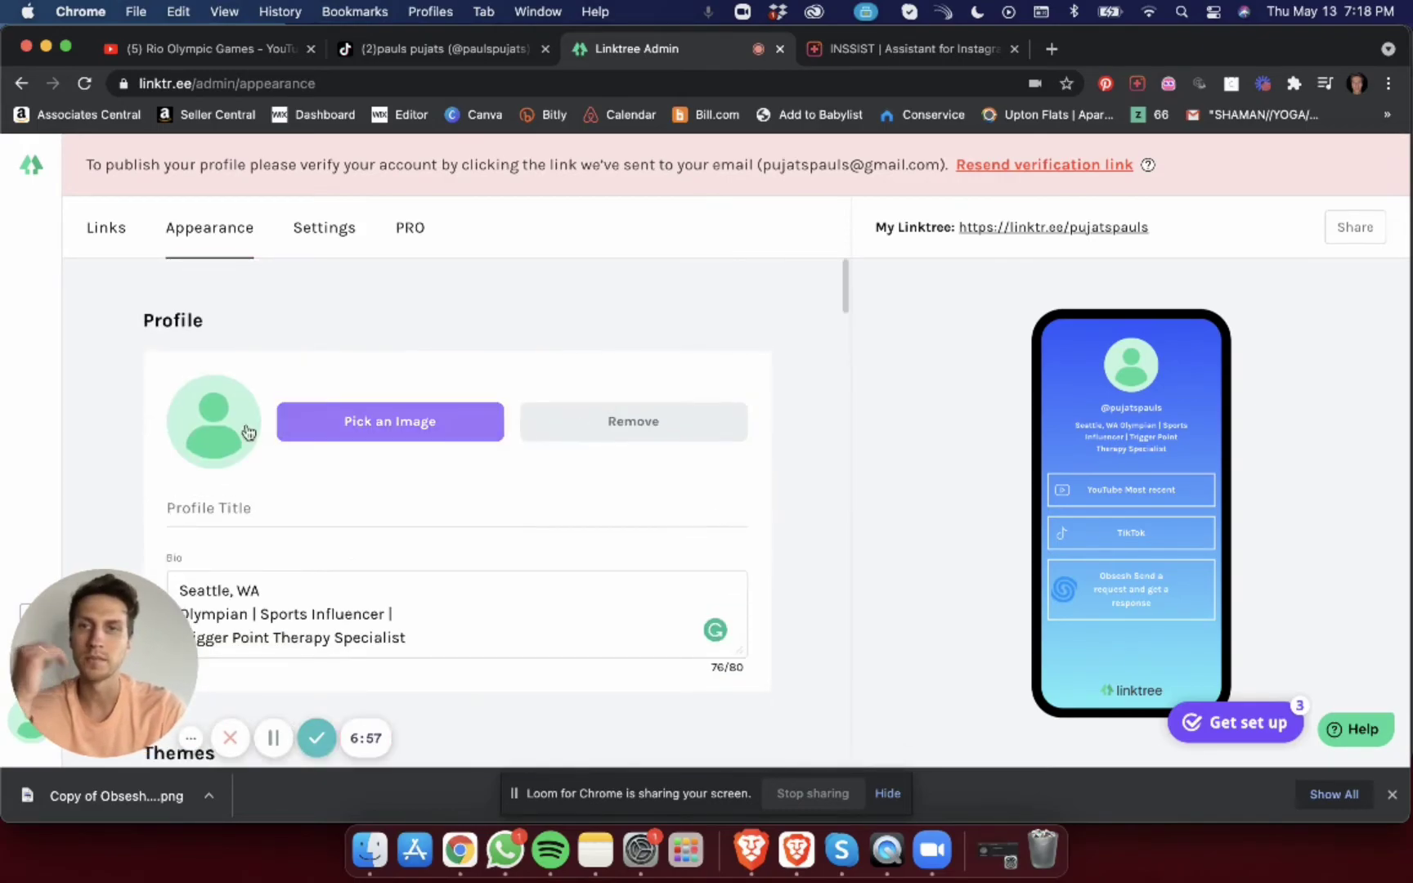
Upload a portrait as the profile picture, then return to the Links list
{"action": "left_click", "coordinate": [372, 441]}
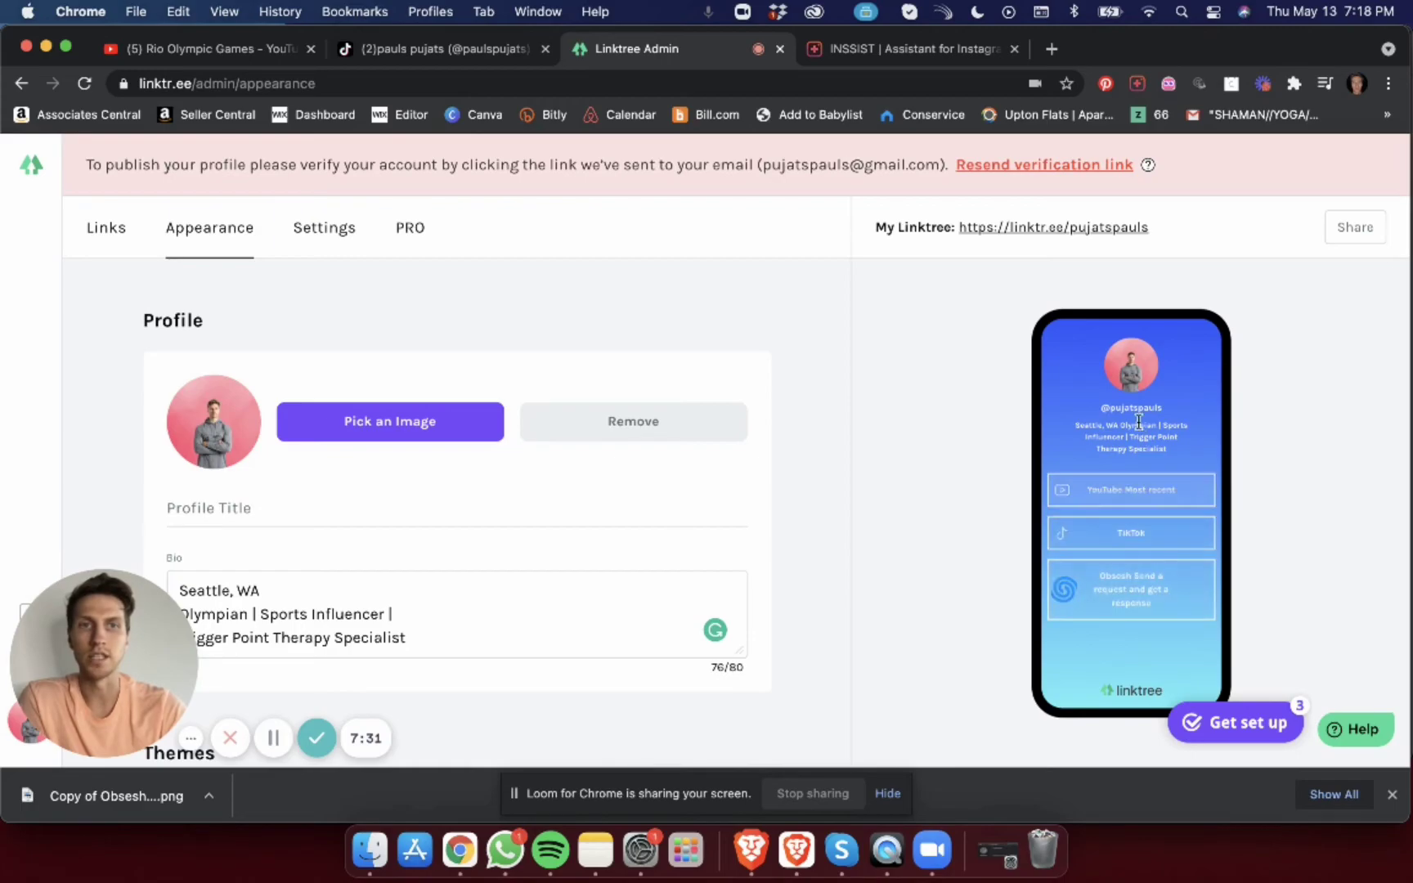
{"action": "scroll", "coordinate": [557, 581], "scroll_direction": "down", "scroll_amount": 1}
{"action": "scroll", "coordinate": [556, 579], "scroll_direction": "up", "scroll_amount": 1}
{"action": "left_click", "coordinate": [107, 227]}
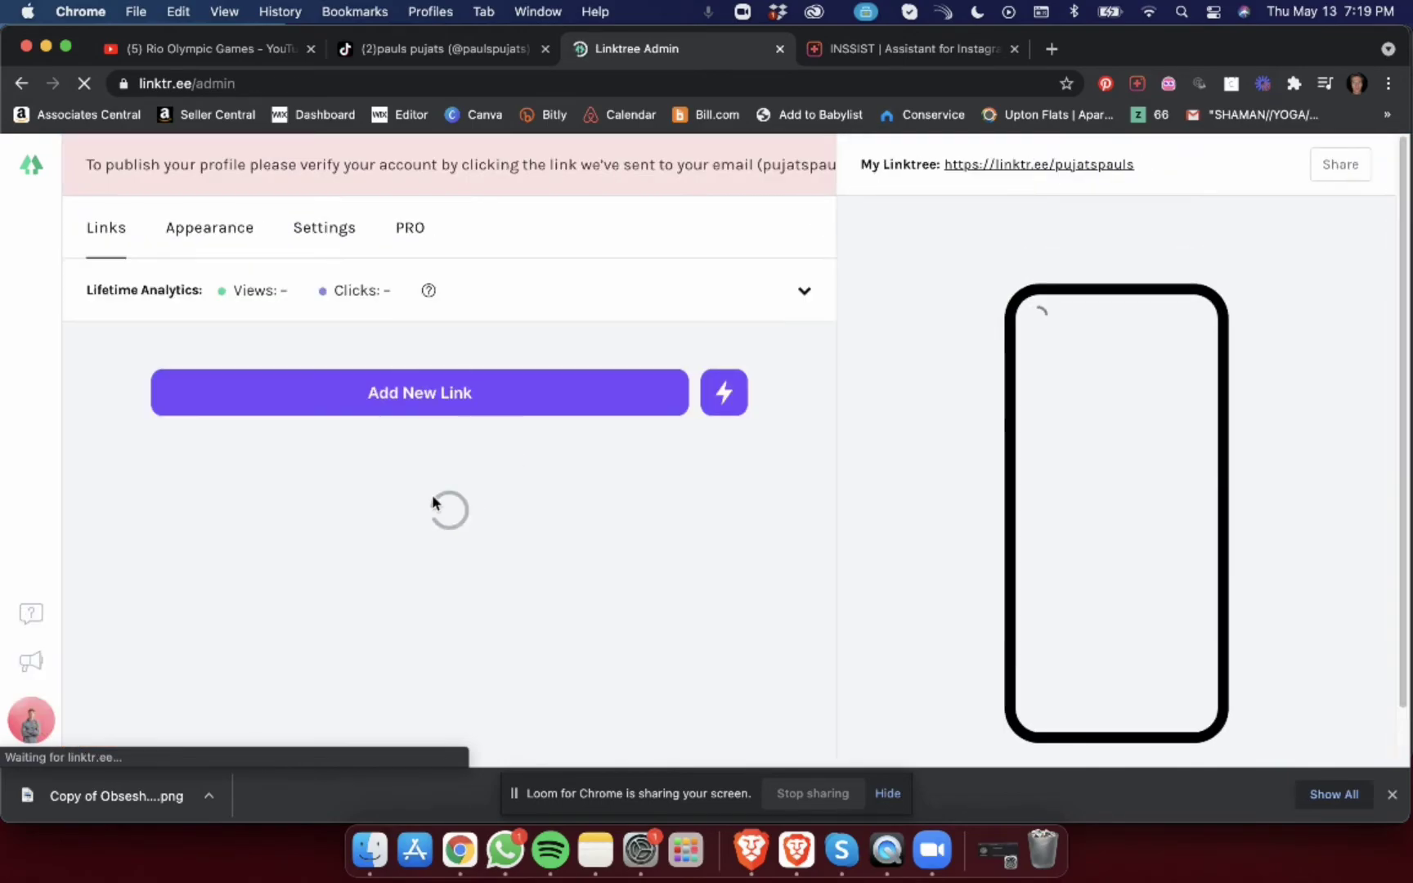
Drag the Obsesh card above the YouTube Most recent and TikTok cards
{"action": "scroll", "coordinate": [343, 589], "scroll_direction": "down", "scroll_amount": 3}
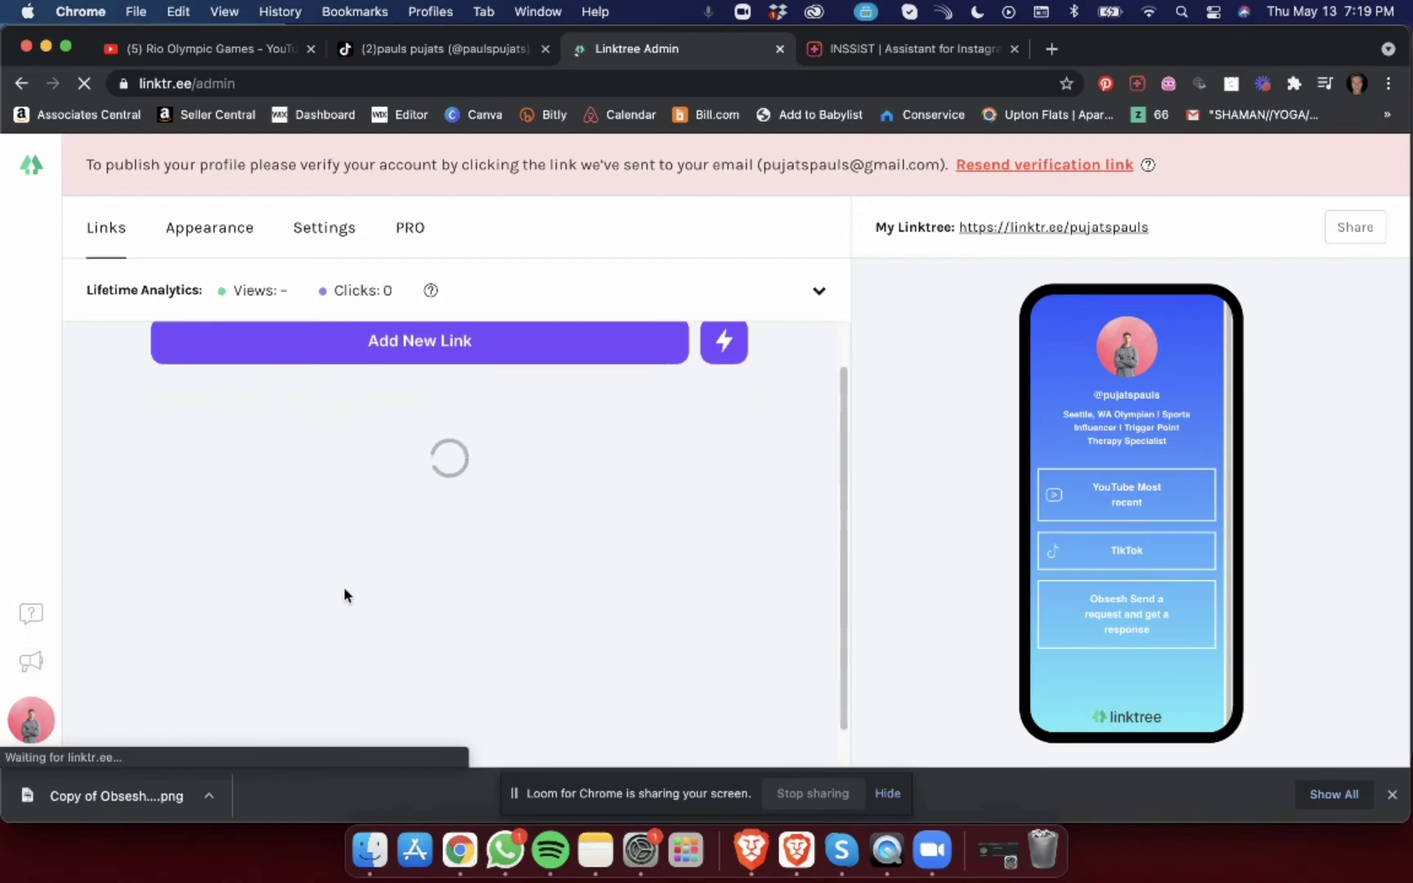
{"action": "scroll", "coordinate": [346, 596], "scroll_direction": "down", "scroll_amount": 2}
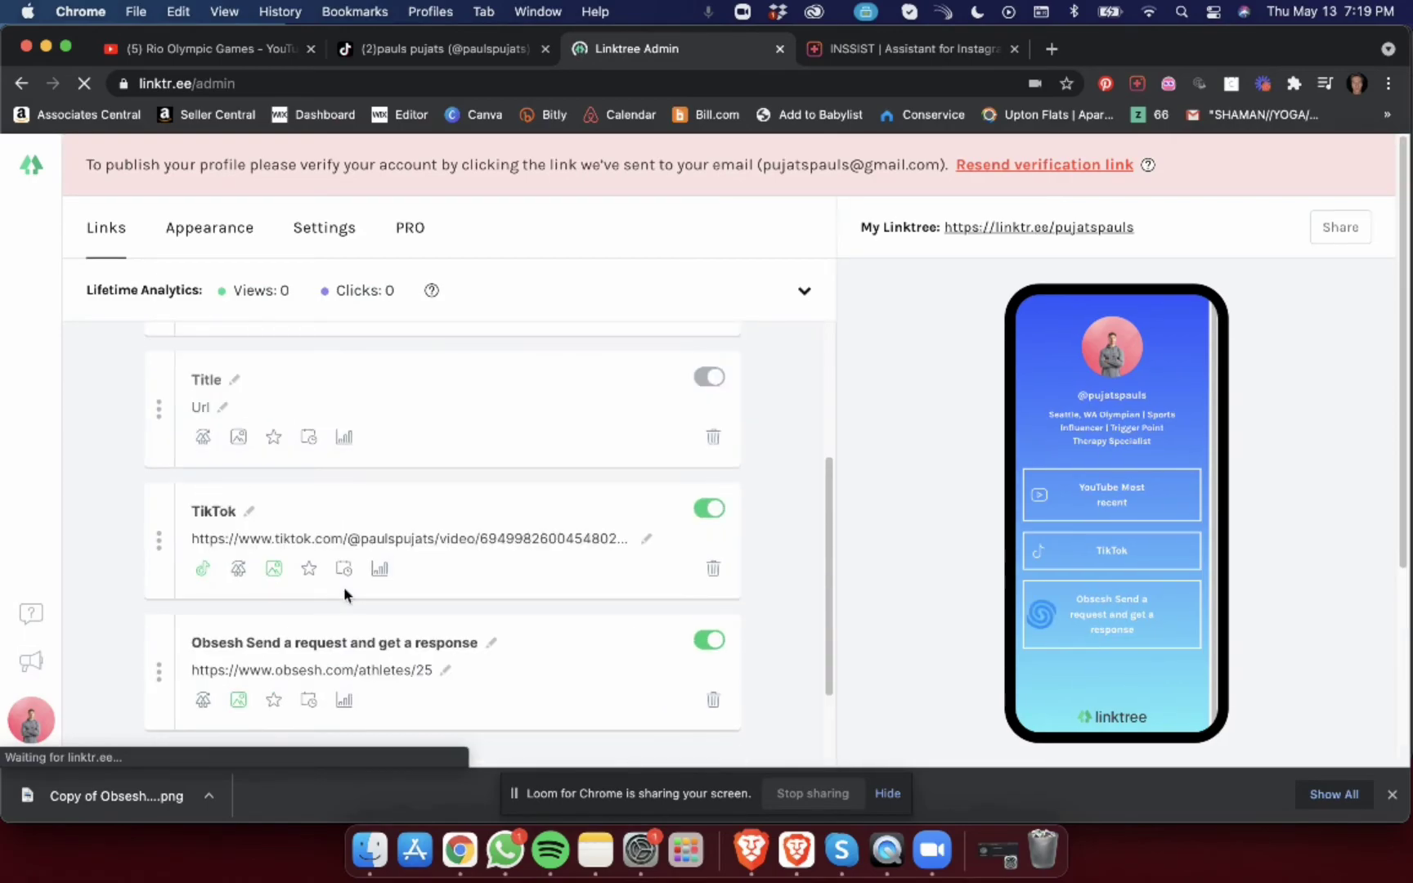
{"action": "left_click_drag", "start_coordinate": [160, 506], "coordinate": [165, 355]}
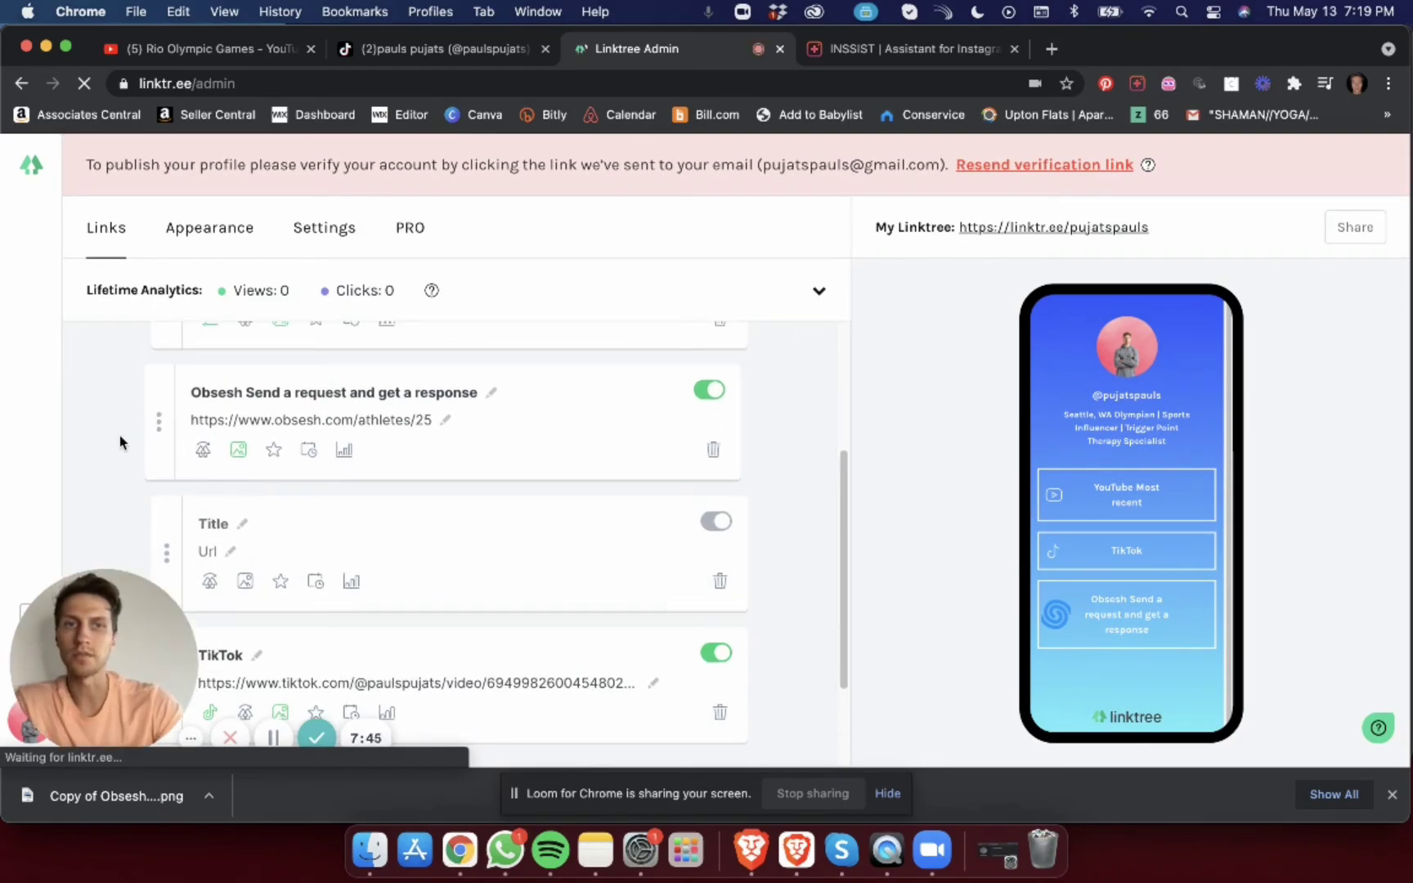
{"action": "scroll", "coordinate": [137, 422], "scroll_direction": "up", "scroll_amount": 5}
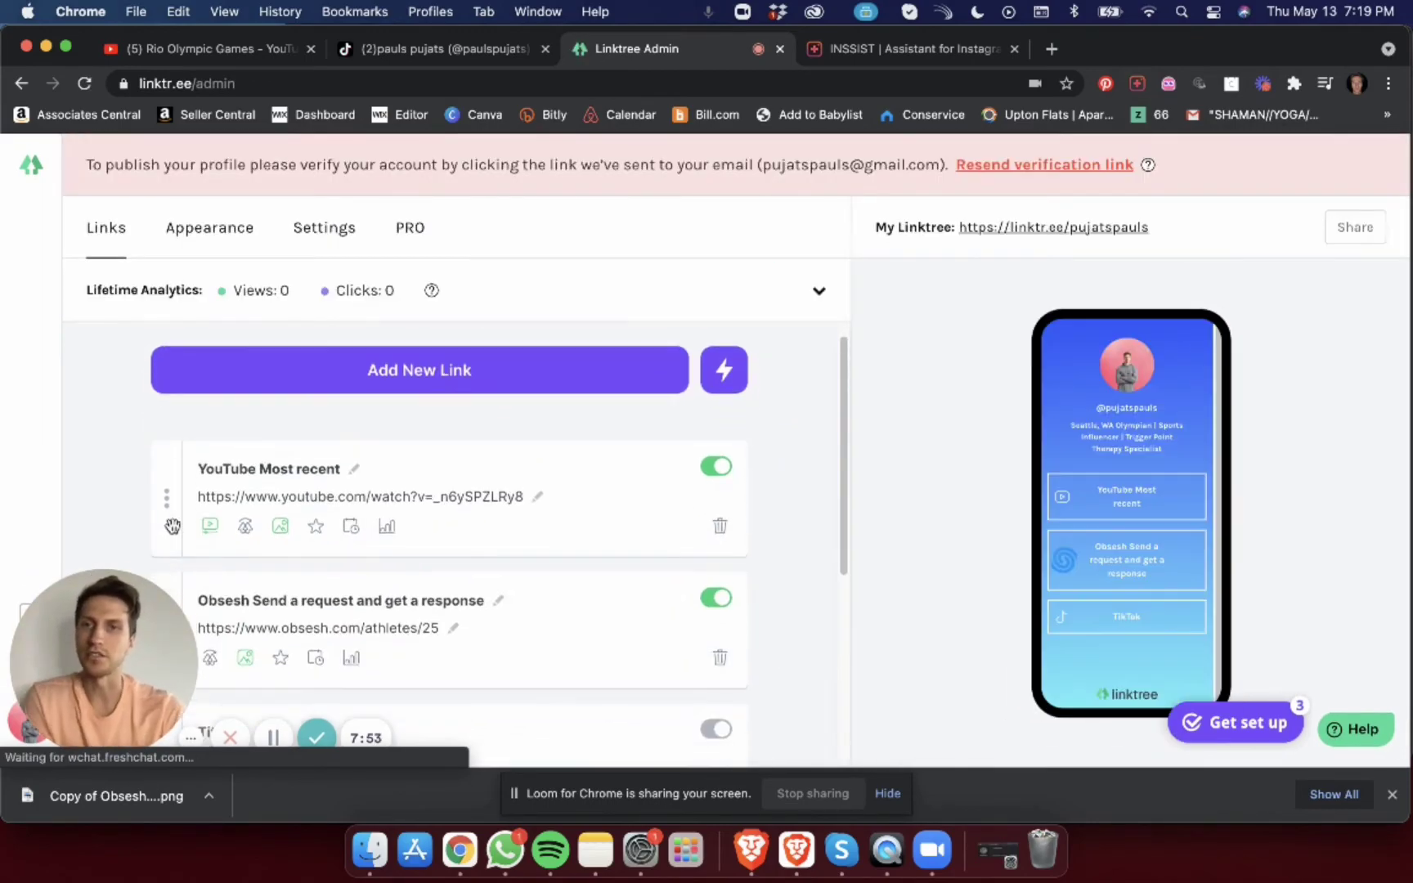
{"action": "scroll", "coordinate": [171, 515], "scroll_direction": "down", "scroll_amount": 2}
{"action": "left_click_drag", "start_coordinate": [174, 530], "coordinate": [364, 384]}
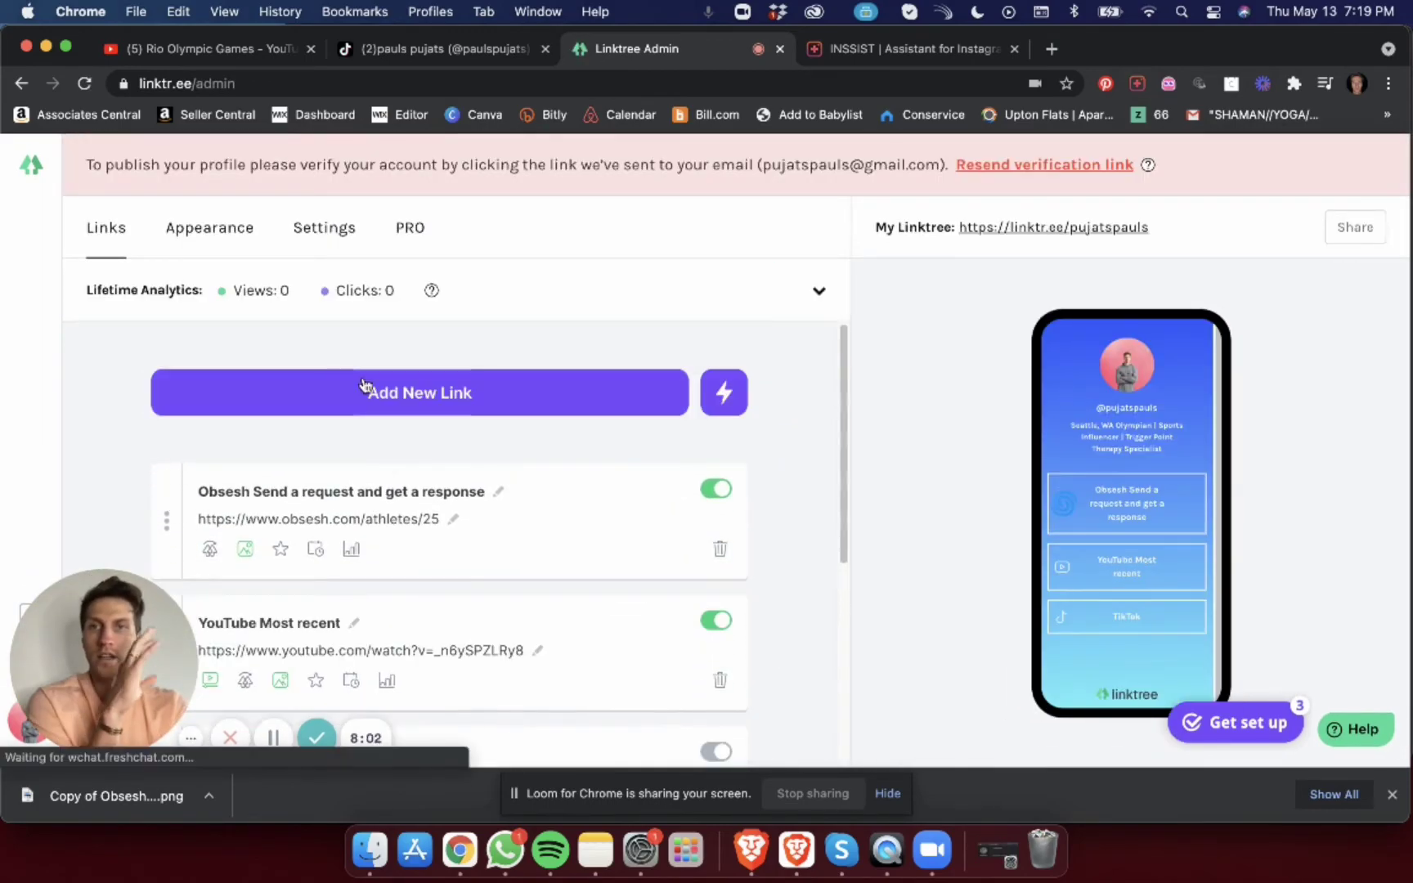
Fill the Social Links Email field with the autofilled email address
{"action": "left_click", "coordinate": [325, 230]}
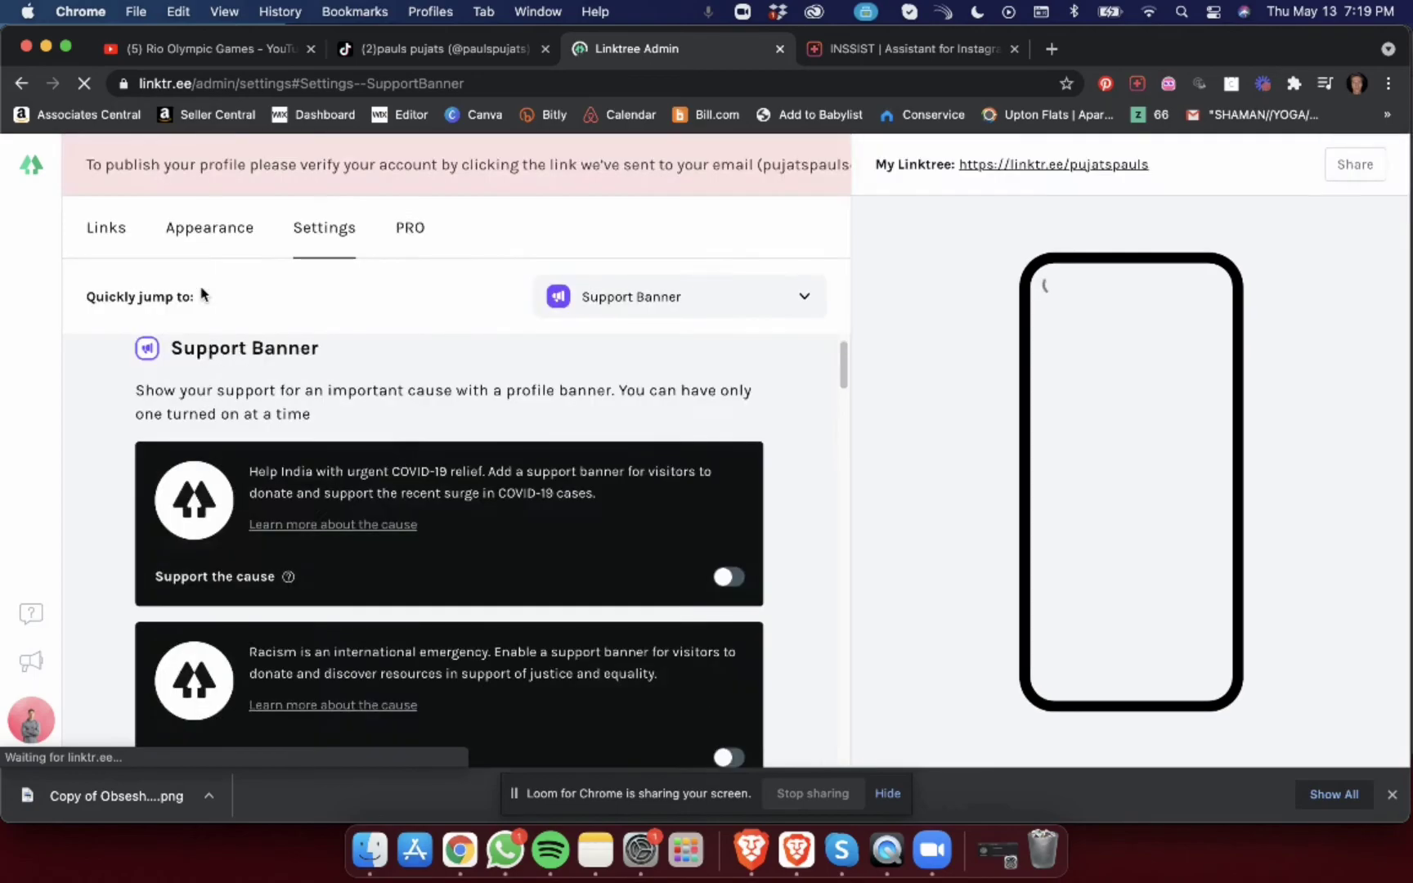
{"action": "scroll", "coordinate": [200, 288], "scroll_direction": "down", "scroll_amount": 3}
{"action": "scroll", "coordinate": [204, 292], "scroll_direction": "down", "scroll_amount": 2}
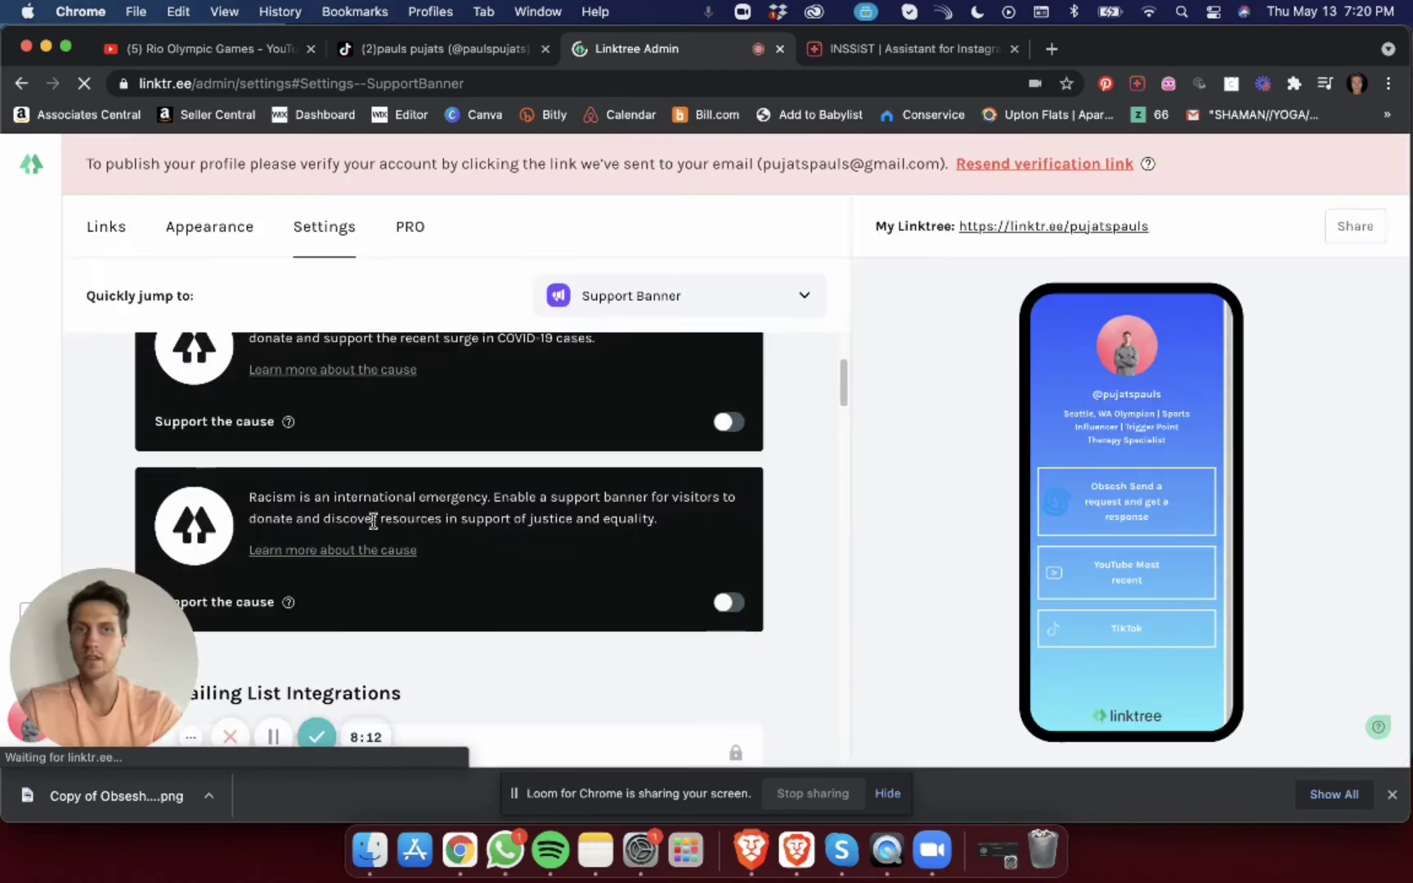
{"action": "scroll", "coordinate": [386, 546], "scroll_direction": "down", "scroll_amount": 2}
{"action": "scroll", "coordinate": [386, 549], "scroll_direction": "down", "scroll_amount": 2}
{"action": "scroll", "coordinate": [372, 527], "scroll_direction": "down", "scroll_amount": 1}
{"action": "scroll", "coordinate": [372, 526], "scroll_direction": "down", "scroll_amount": 3}
{"action": "scroll", "coordinate": [372, 527], "scroll_direction": "down", "scroll_amount": 4}
{"action": "scroll", "coordinate": [372, 527], "scroll_direction": "down", "scroll_amount": 2}
{"action": "scroll", "coordinate": [372, 526], "scroll_direction": "down", "scroll_amount": 1}
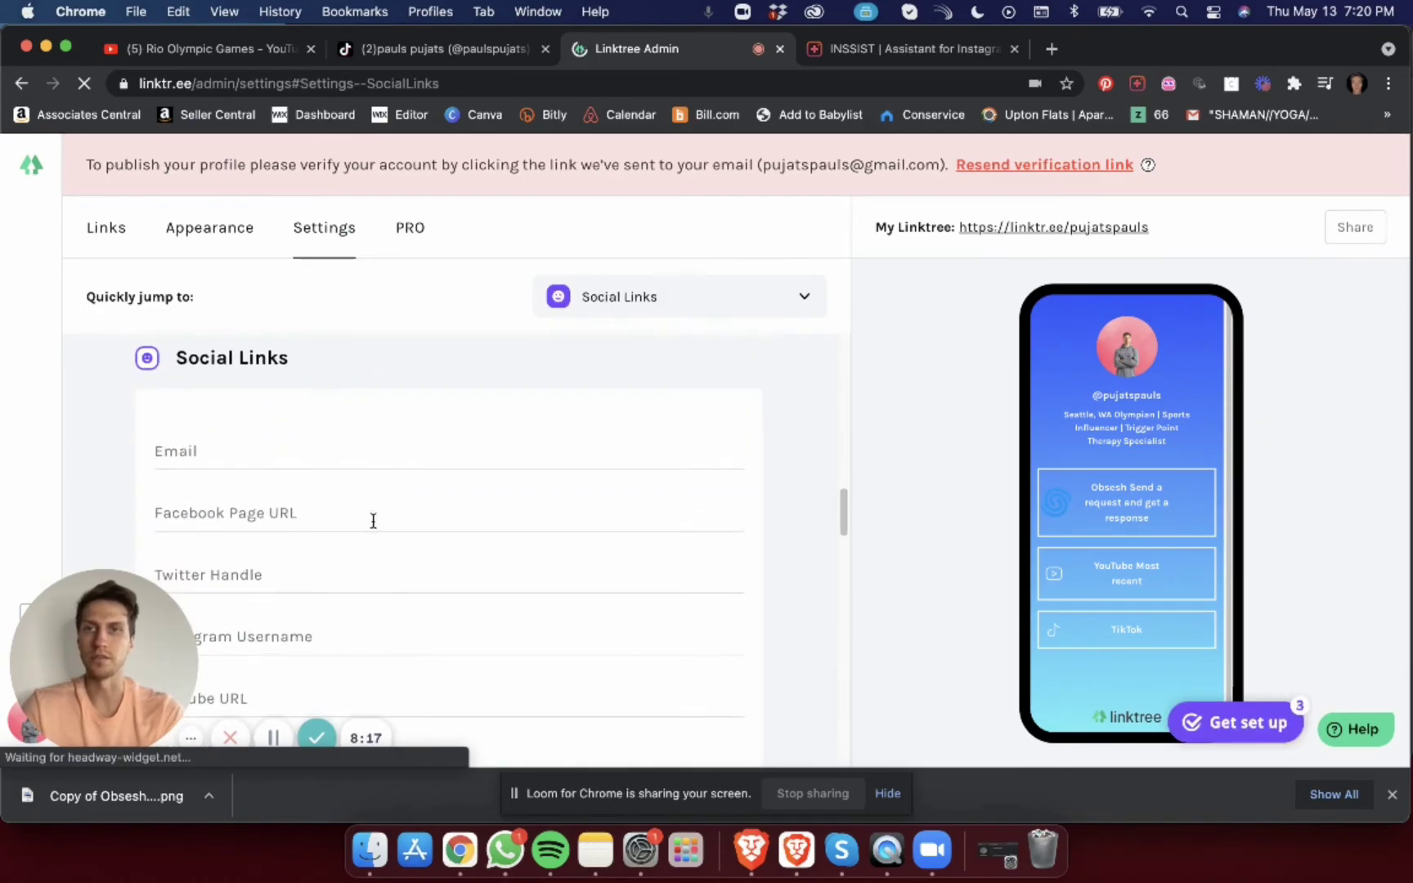
{"action": "left_click", "coordinate": [228, 442]}
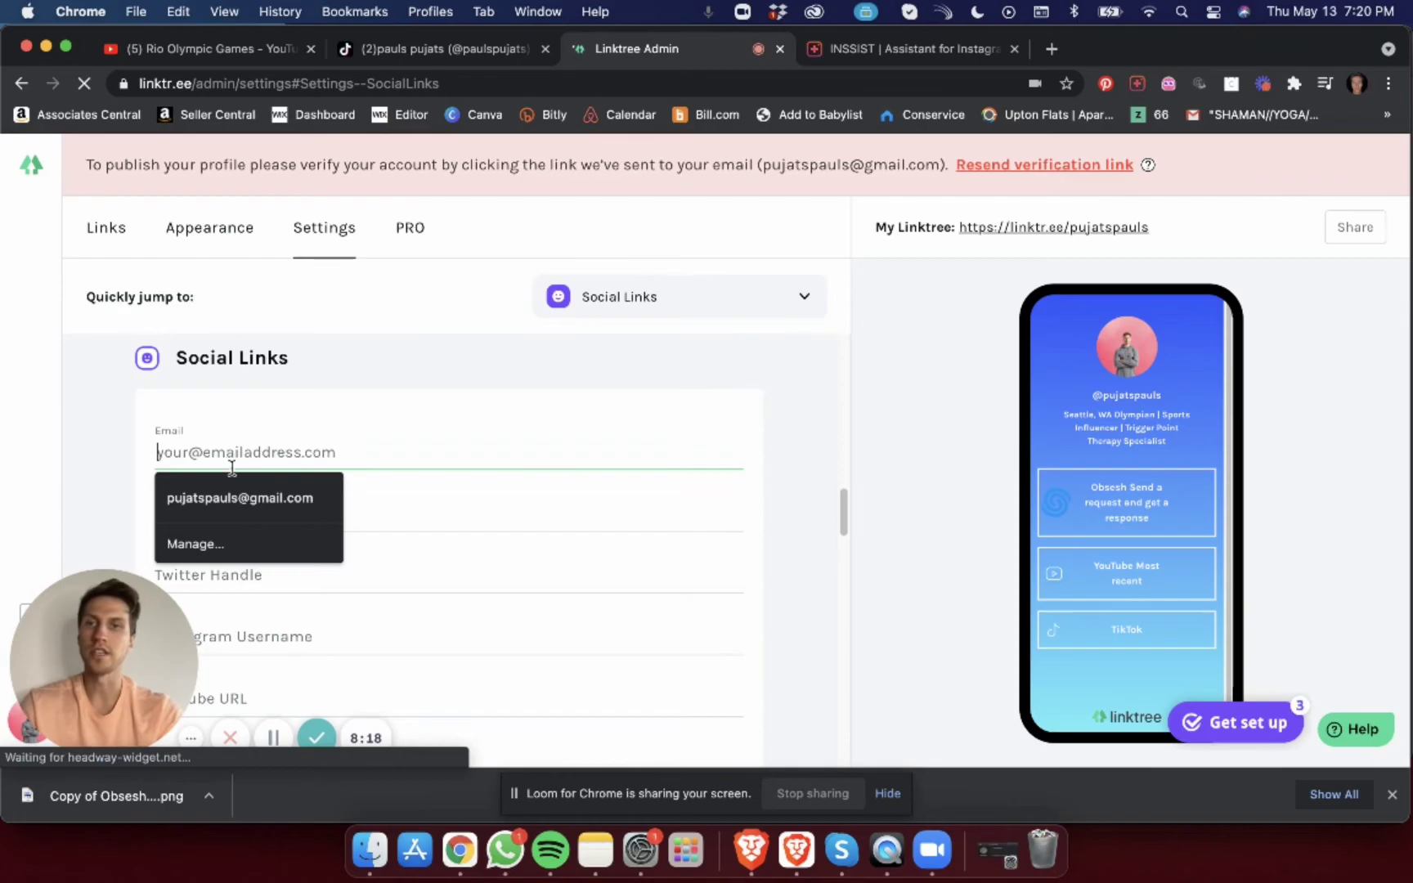
{"action": "left_click", "coordinate": [245, 496]}
Enter the Instagram username in Social Links so its icon appears
{"action": "scroll", "coordinate": [388, 509], "scroll_direction": "down", "scroll_amount": 2}
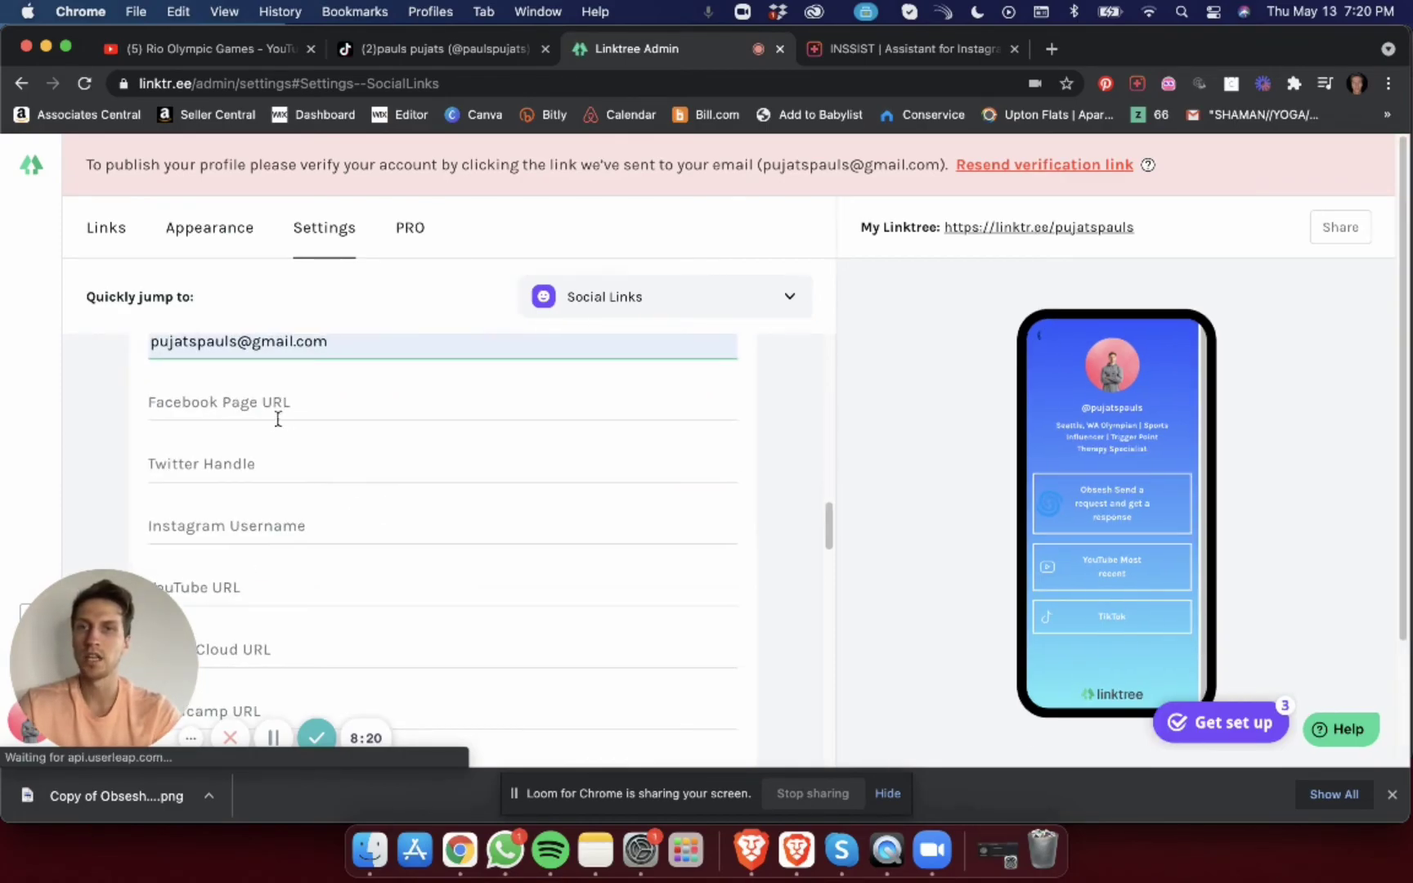
{"action": "scroll", "coordinate": [289, 457], "scroll_direction": "down", "scroll_amount": 1}
{"action": "scroll", "coordinate": [290, 457], "scroll_direction": "down", "scroll_amount": 1}
{"action": "left_click", "coordinate": [275, 390]}
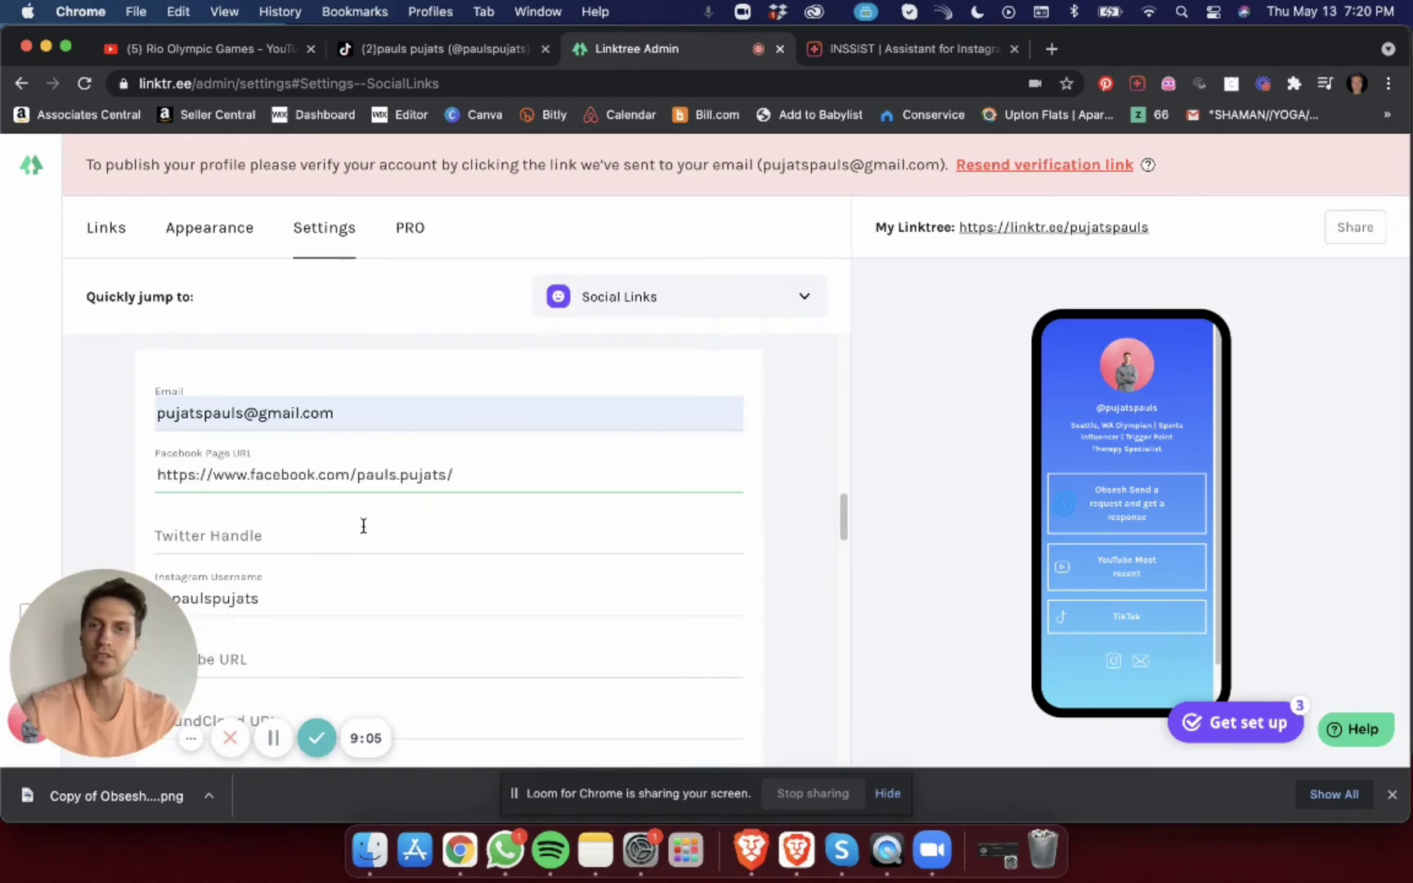
{"action": "left_click", "coordinate": [363, 526]}
{"action": "scroll", "coordinate": [378, 546], "scroll_direction": "down", "scroll_amount": 1}
{"action": "scroll", "coordinate": [378, 556], "scroll_direction": "down", "scroll_amount": 1}
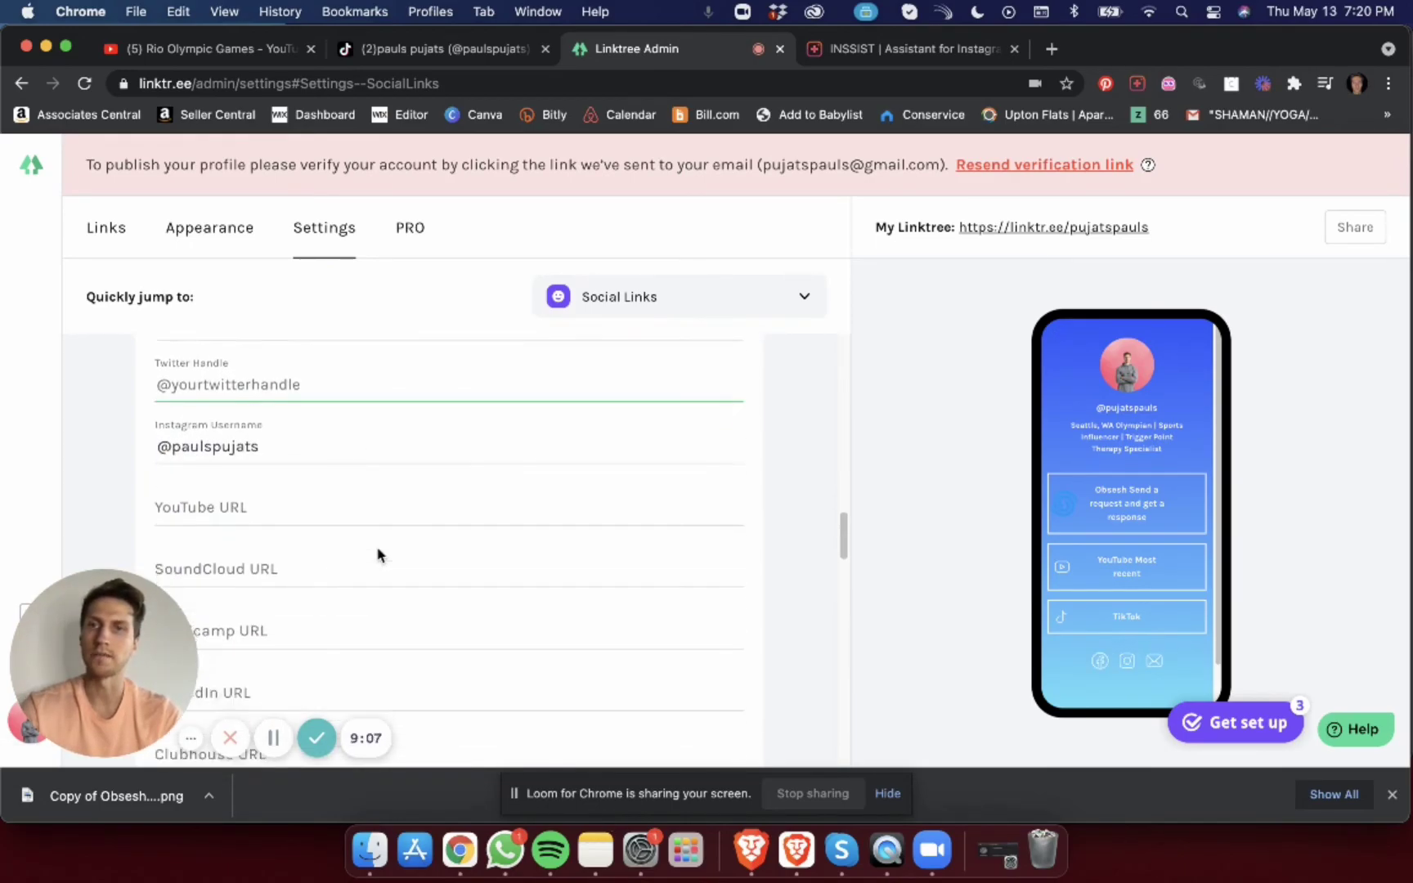